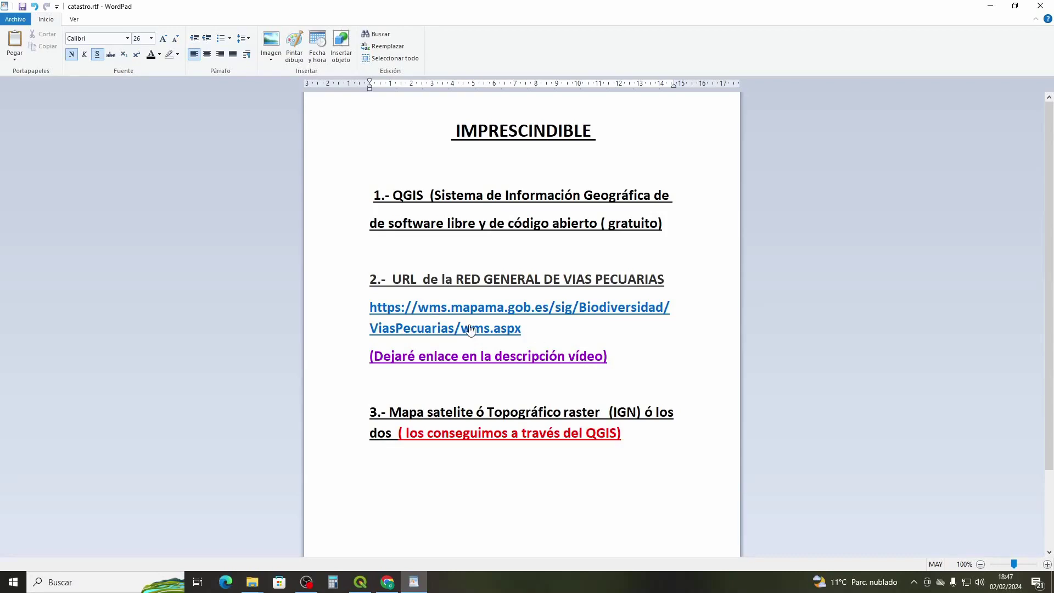
- Switch to Chrome and examine the service access URL on the Red General de Vías Pecuarias de España (RGVP) page
{"action": "left_click", "coordinate": [388, 582]}
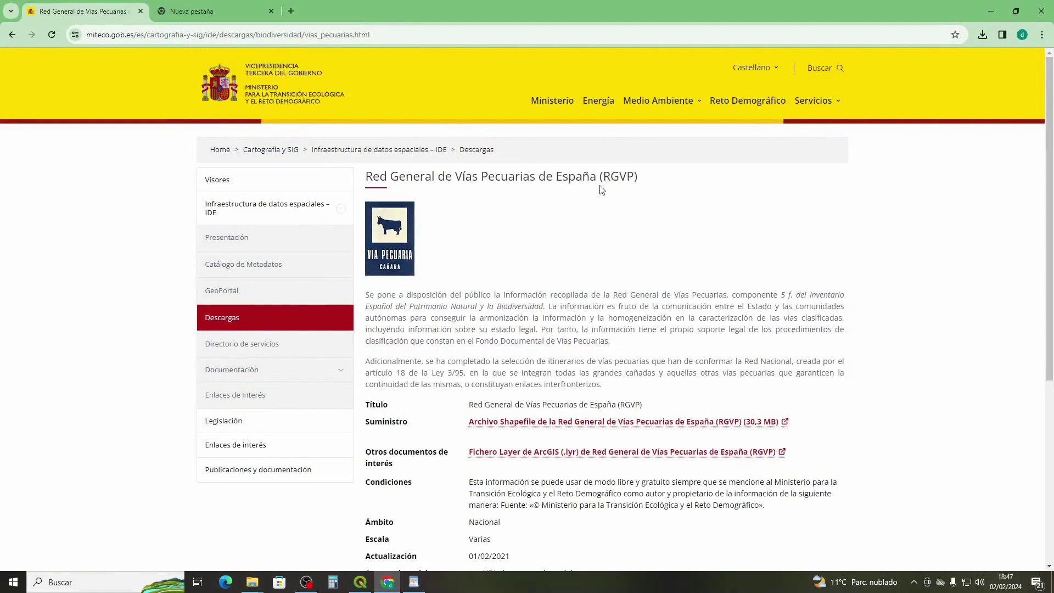
{"action": "scroll", "coordinate": [627, 190], "scroll_direction": "down", "scroll_amount": 2}
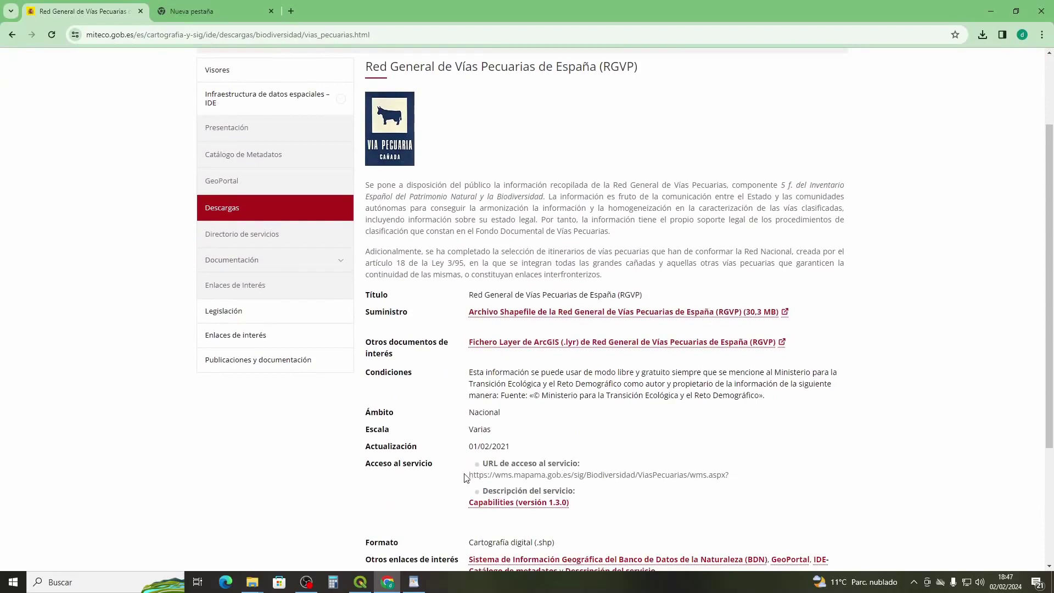
{"action": "left_click_drag", "start_coordinate": [468, 475], "coordinate": [733, 476]}
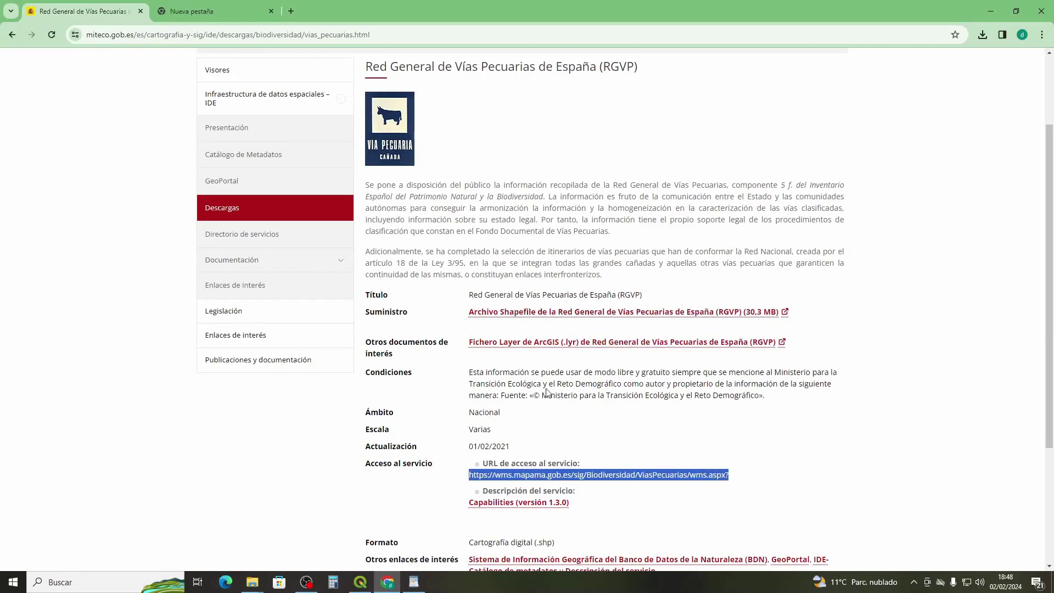
{"action": "scroll", "coordinate": [494, 351], "scroll_direction": "up", "scroll_amount": 1}
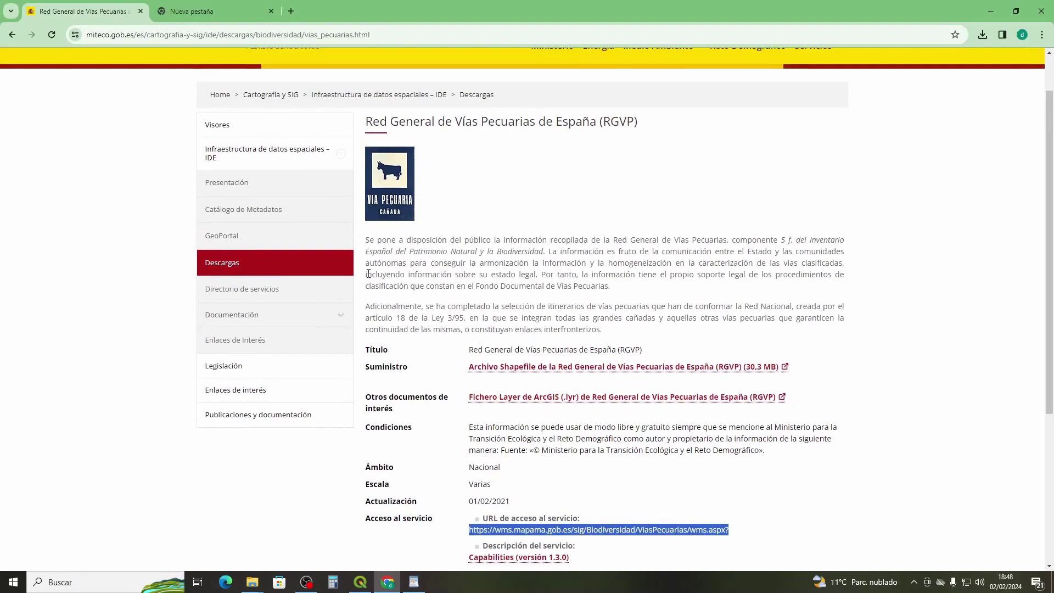
- Search for RGVP in the empty tab, open the Red General de Vías Pecuarias de España page there and close the original tab
{"action": "left_click", "coordinate": [204, 9]}
{"action": "type", "text": "R"}
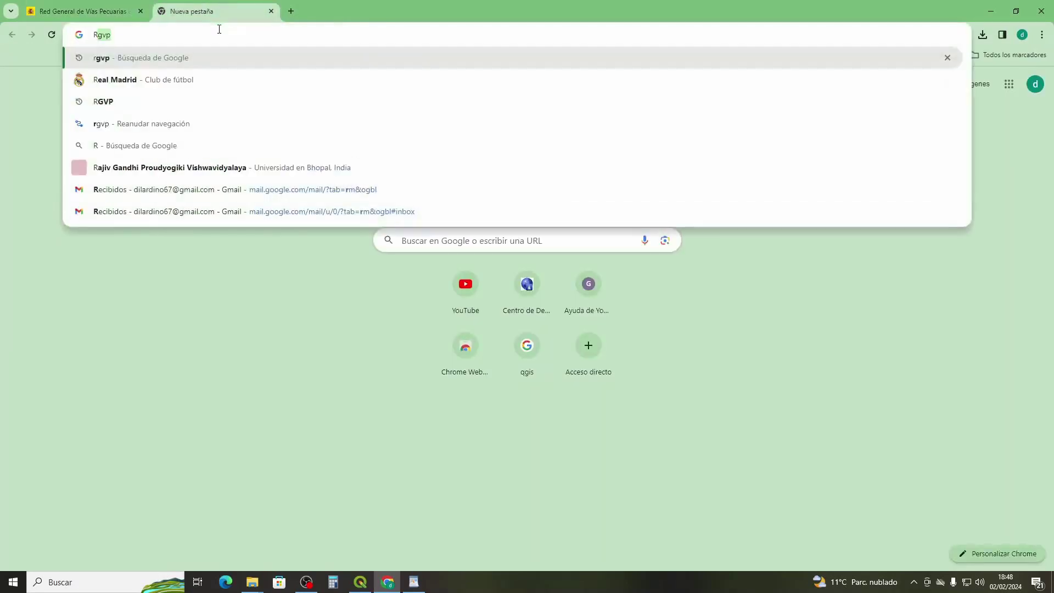
{"action": "type", "text": "GVP"}
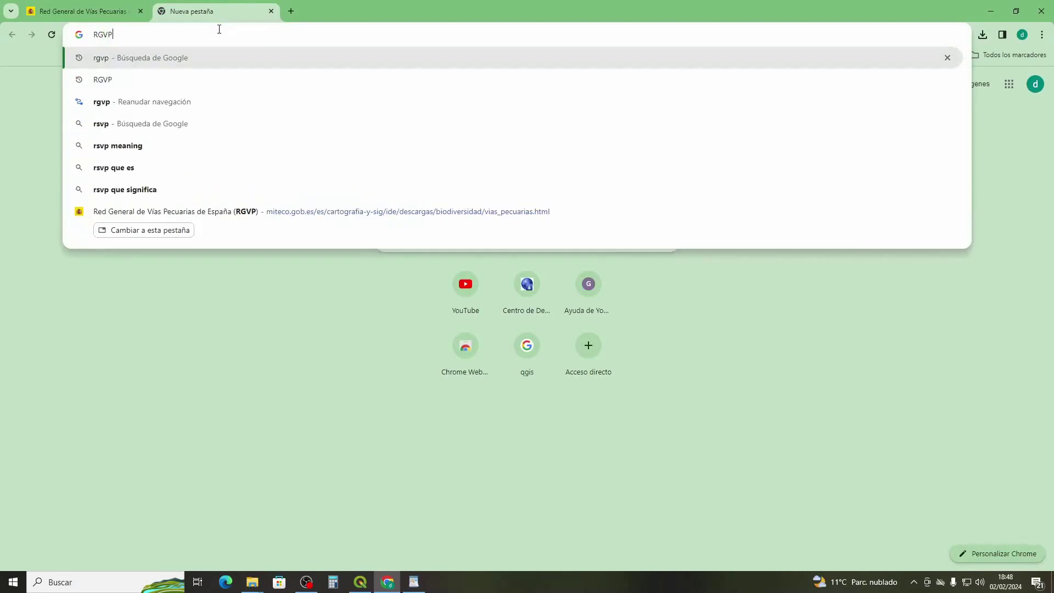
{"action": "left_click", "coordinate": [167, 212]}
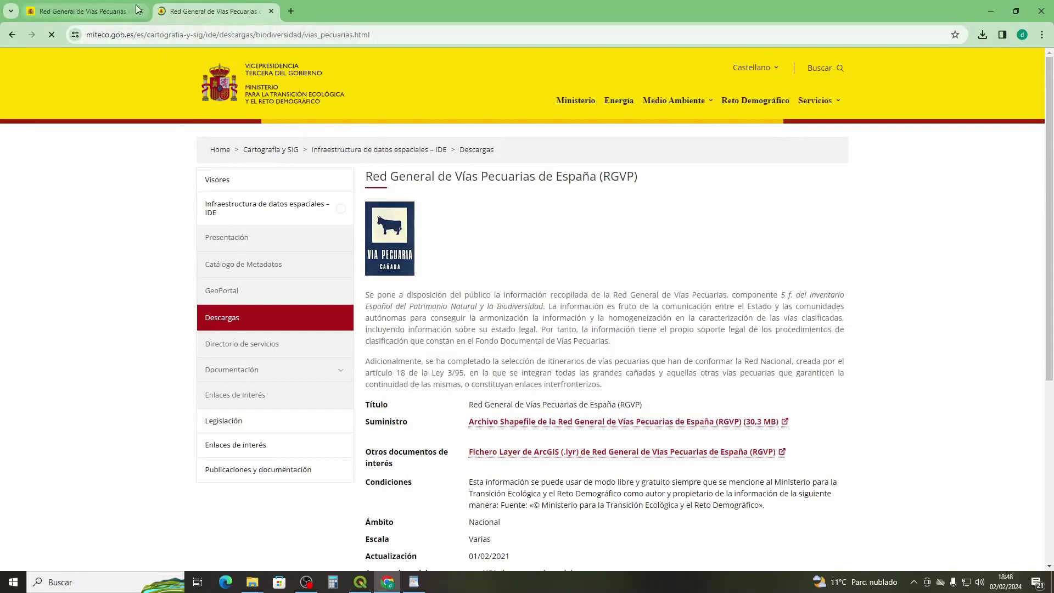
{"action": "left_click", "coordinate": [140, 11]}
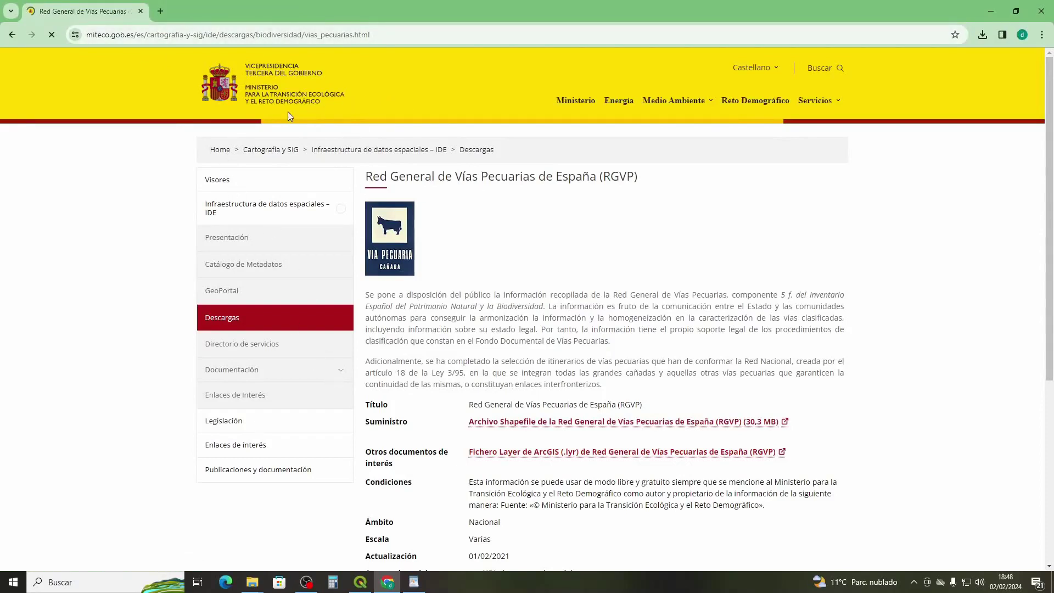
- Locate the WMS service access URL on the reopened RGVP page and highlight it briefly
{"action": "scroll", "coordinate": [508, 435], "scroll_direction": "down", "scroll_amount": 2}
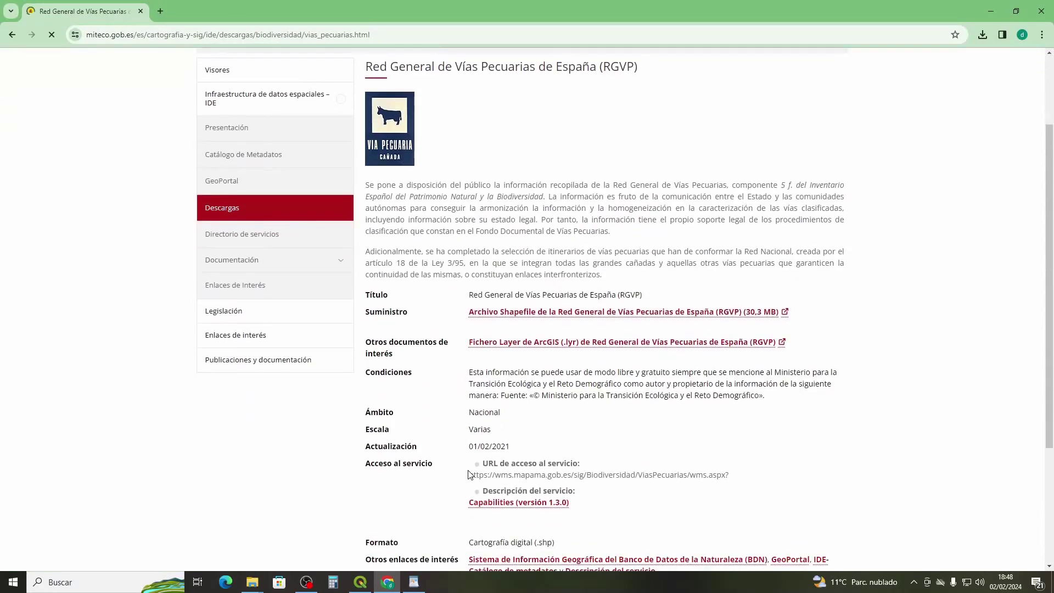
{"action": "left_click_drag", "start_coordinate": [742, 479], "coordinate": [465, 481]}
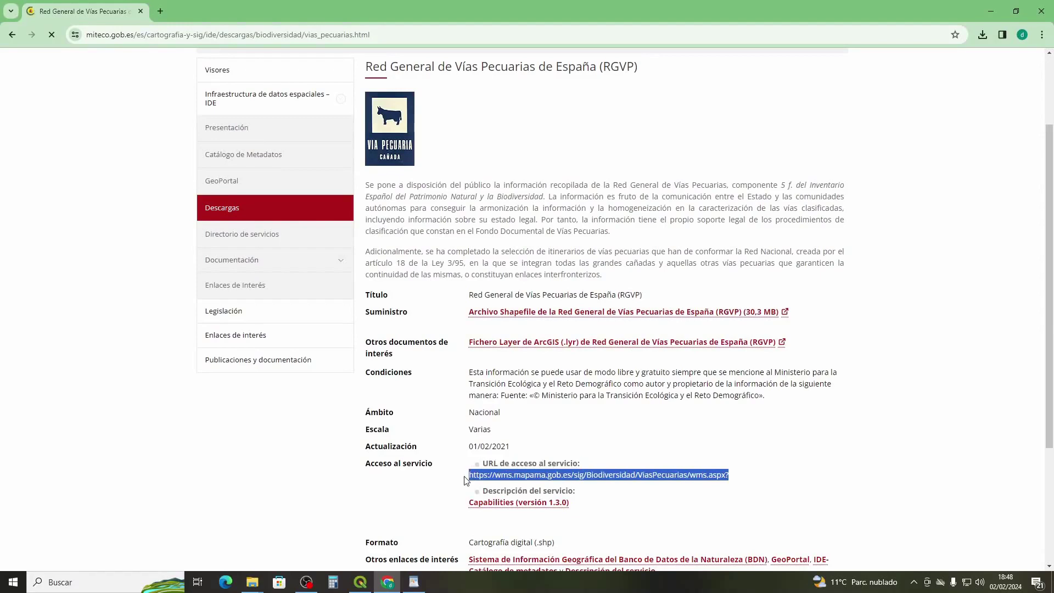
{"action": "left_click", "coordinate": [829, 449]}
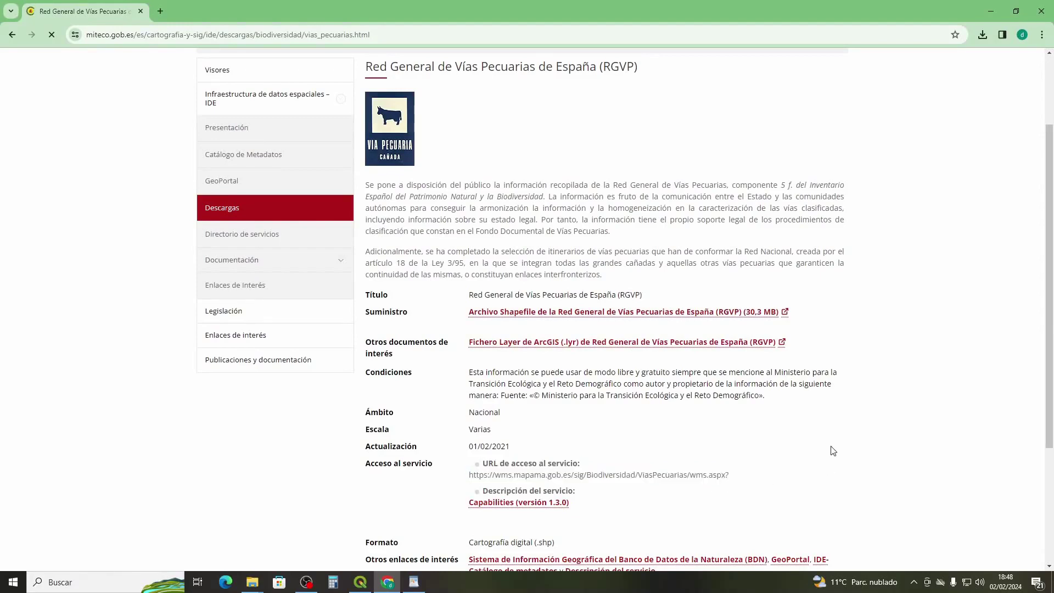
- Compare the WordPad requirements list with the ministry's RGVP page, checking the page header and the service access details
{"action": "left_click", "coordinate": [414, 582]}
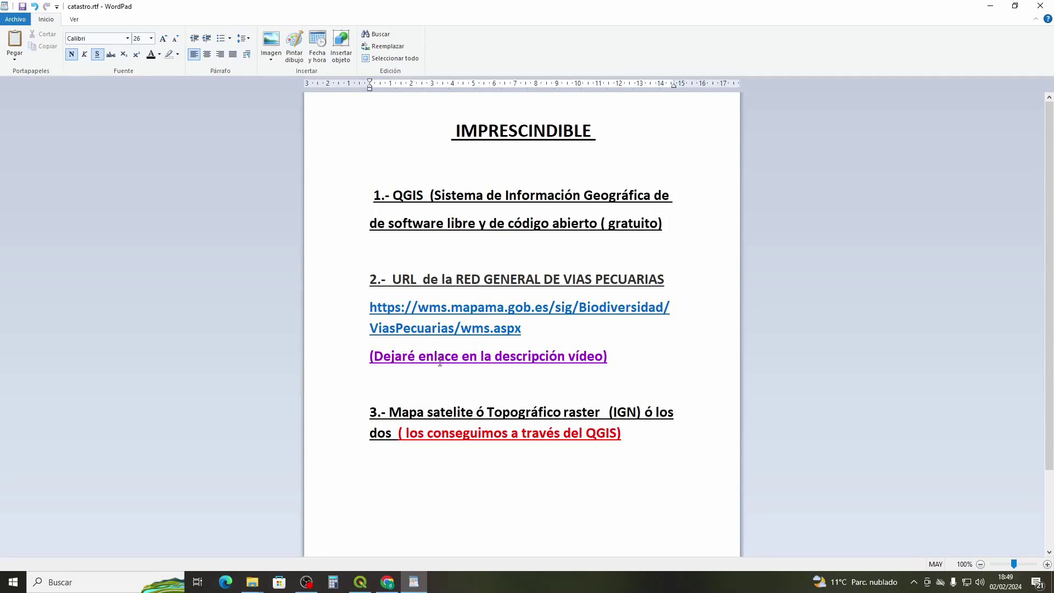
{"action": "left_click", "coordinate": [387, 583]}
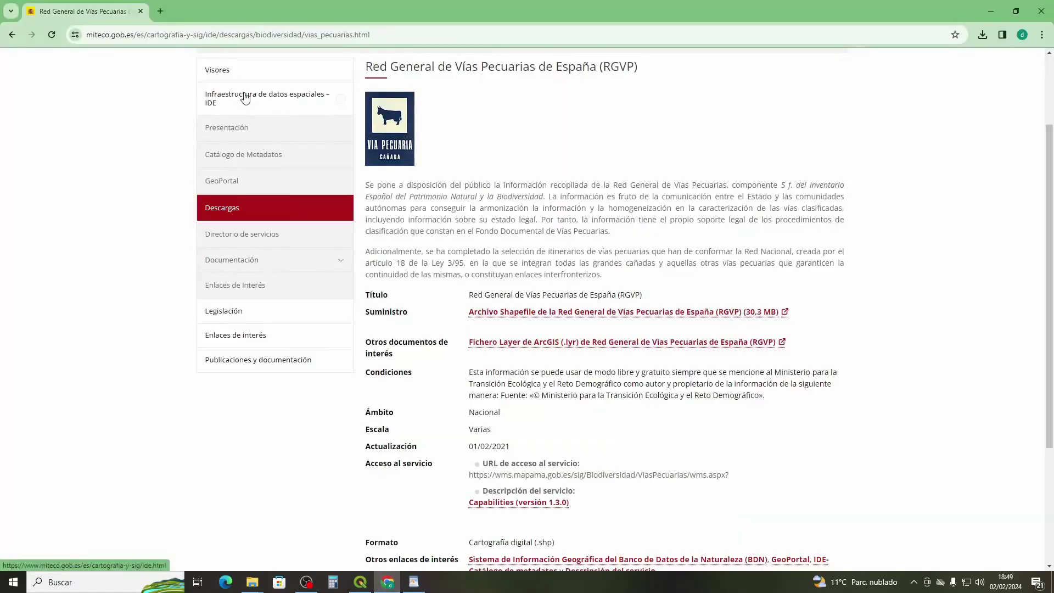
{"action": "scroll", "coordinate": [241, 101], "scroll_direction": "up", "scroll_amount": 1}
{"action": "scroll", "coordinate": [240, 105], "scroll_direction": "up", "scroll_amount": 1}
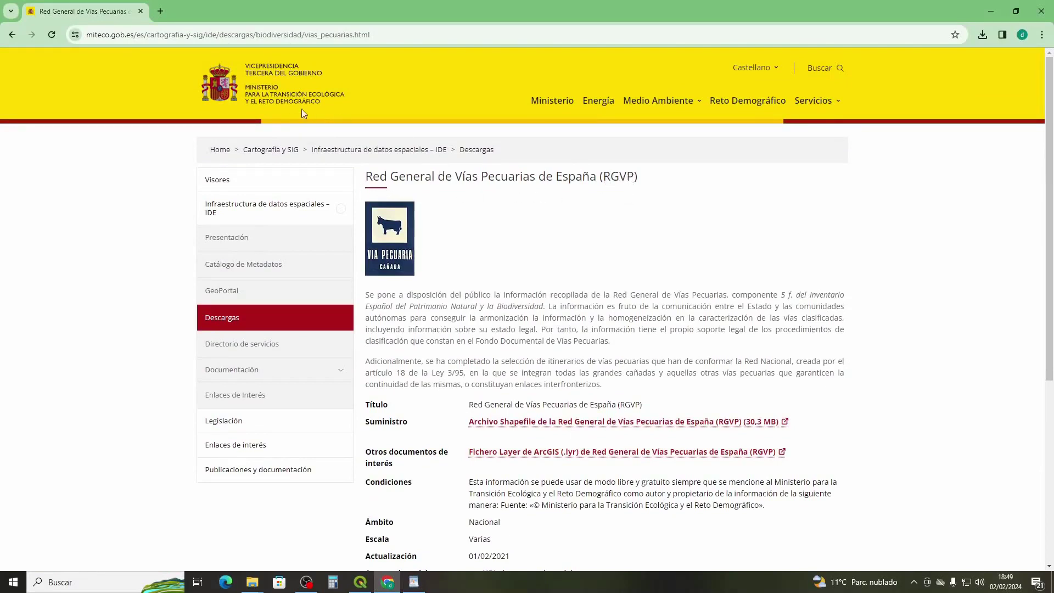
{"action": "scroll", "coordinate": [486, 337], "scroll_direction": "down", "scroll_amount": 3}
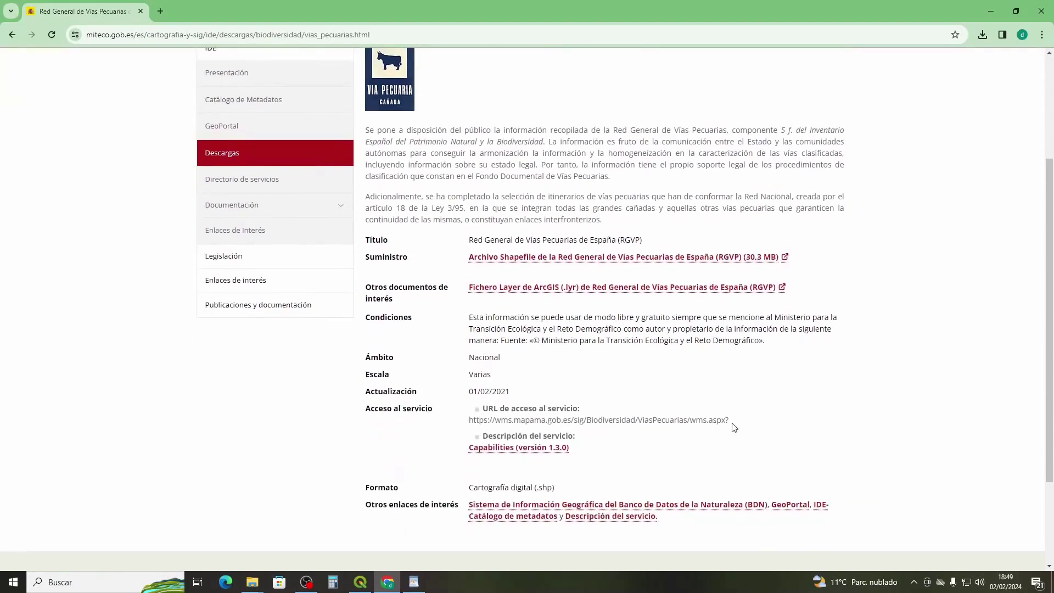
{"action": "left_click", "coordinate": [414, 582]}
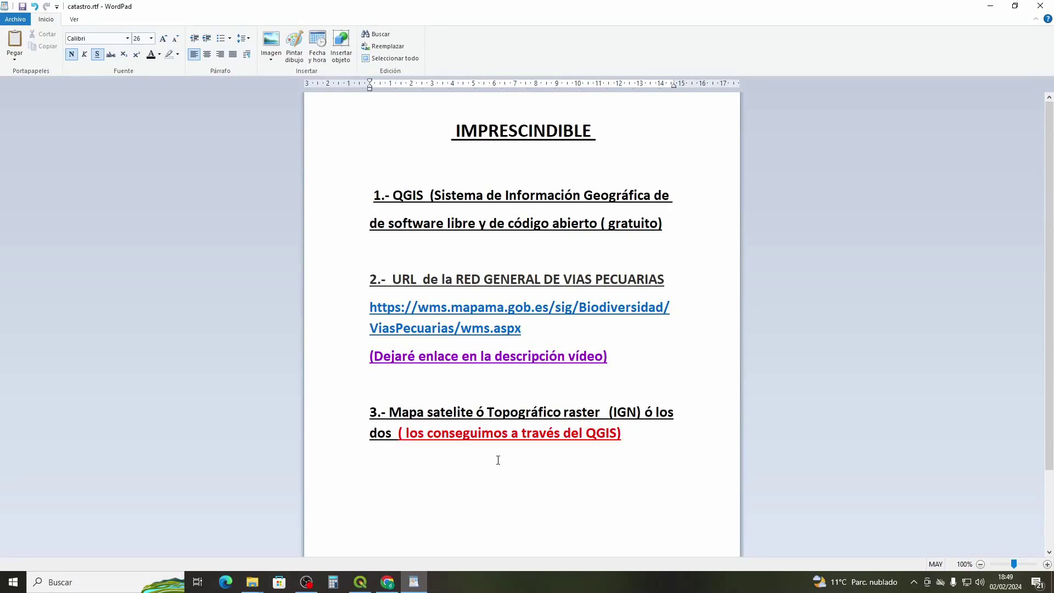
- Switch to QGIS, with WordPad minimized, and start a new WMS/WMTS connection named RGVP
{"action": "left_click", "coordinate": [360, 583]}
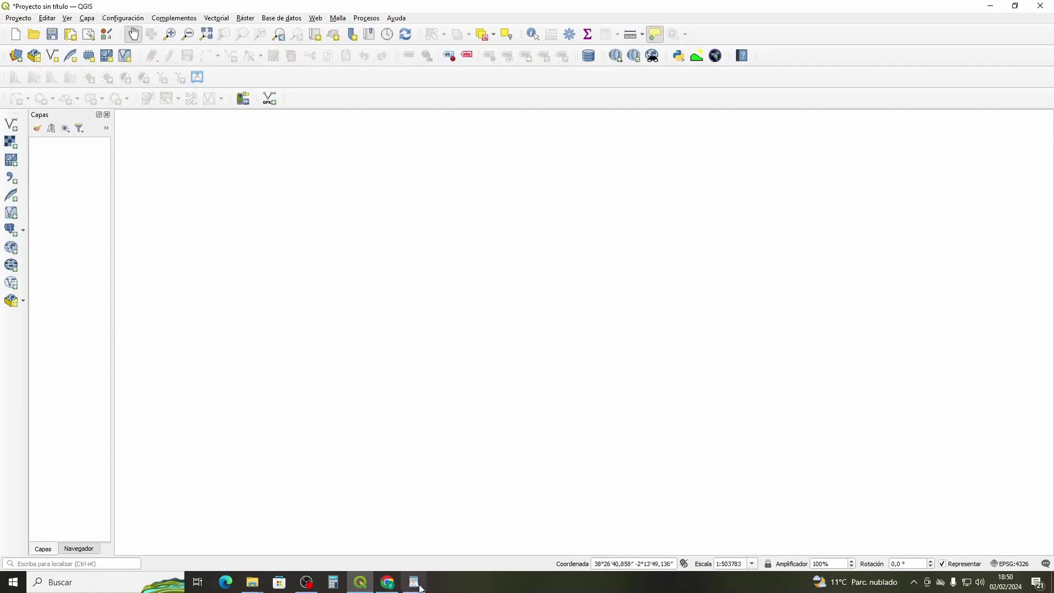
{"action": "left_click", "coordinate": [414, 582]}
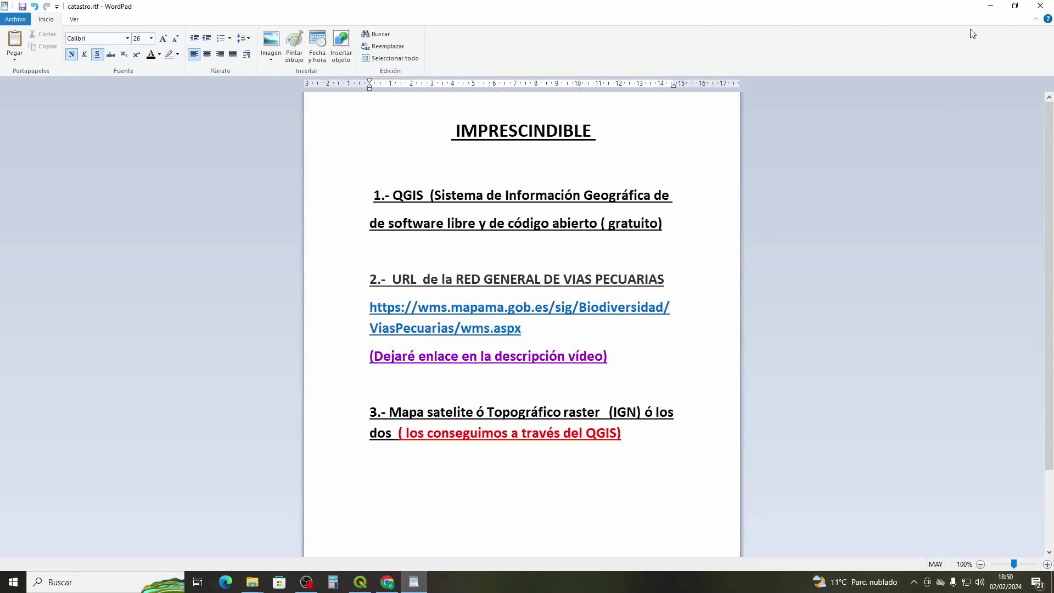
{"action": "left_click", "coordinate": [990, 6]}
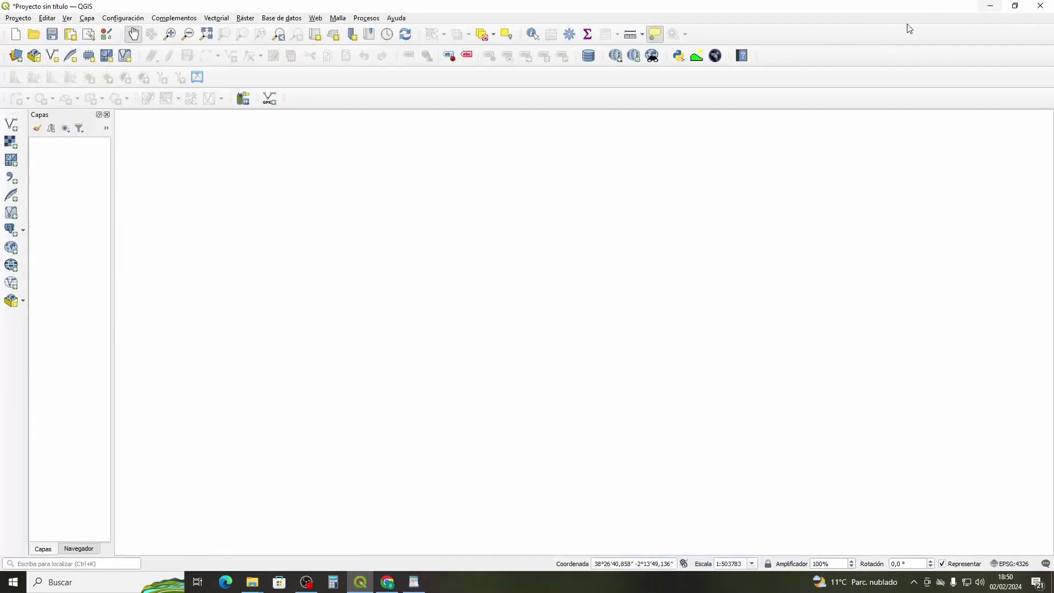
{"action": "left_click", "coordinate": [12, 248]}
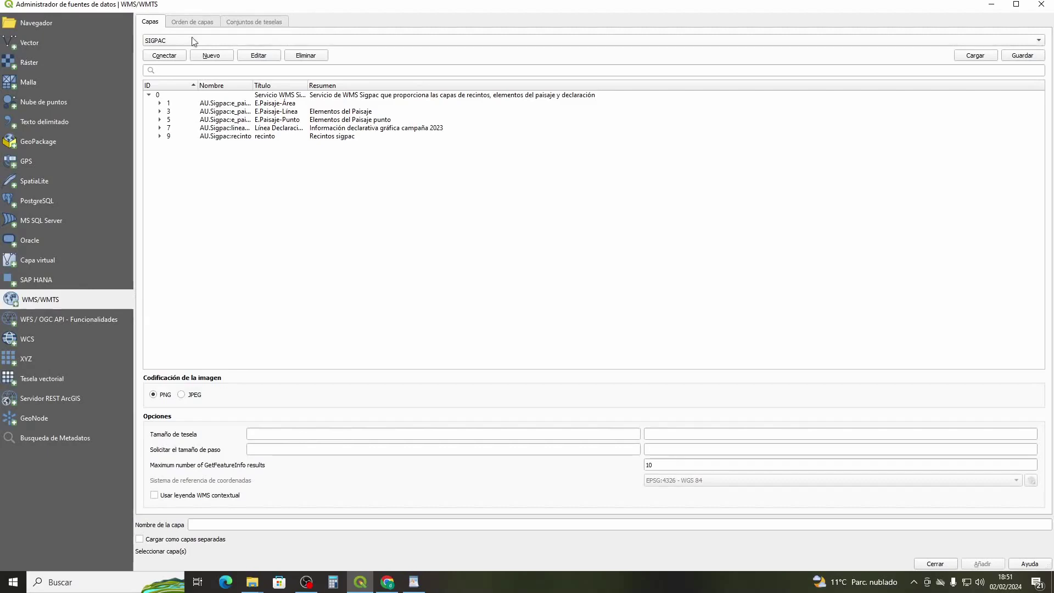
{"action": "left_click", "coordinate": [212, 57]}
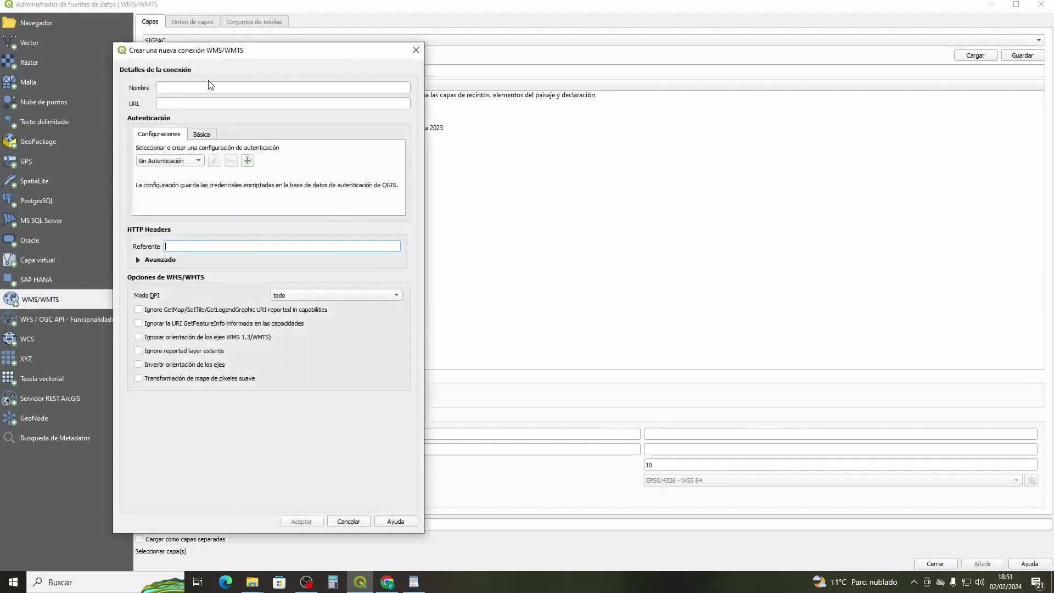
{"action": "left_click", "coordinate": [193, 87]}
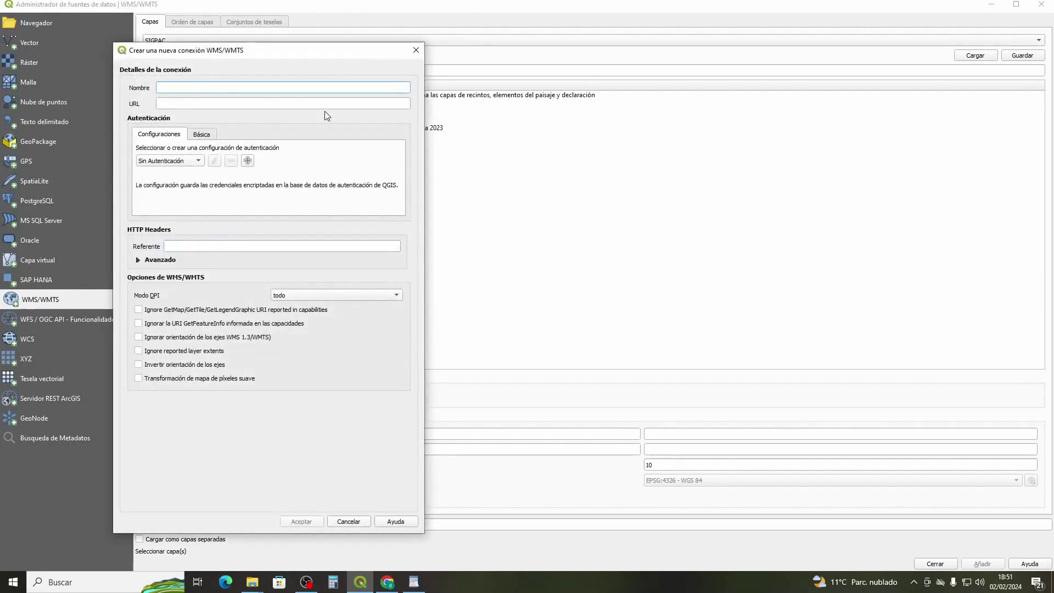
{"action": "type", "text": "RGVP"}
{"action": "left_click", "coordinate": [276, 100]}
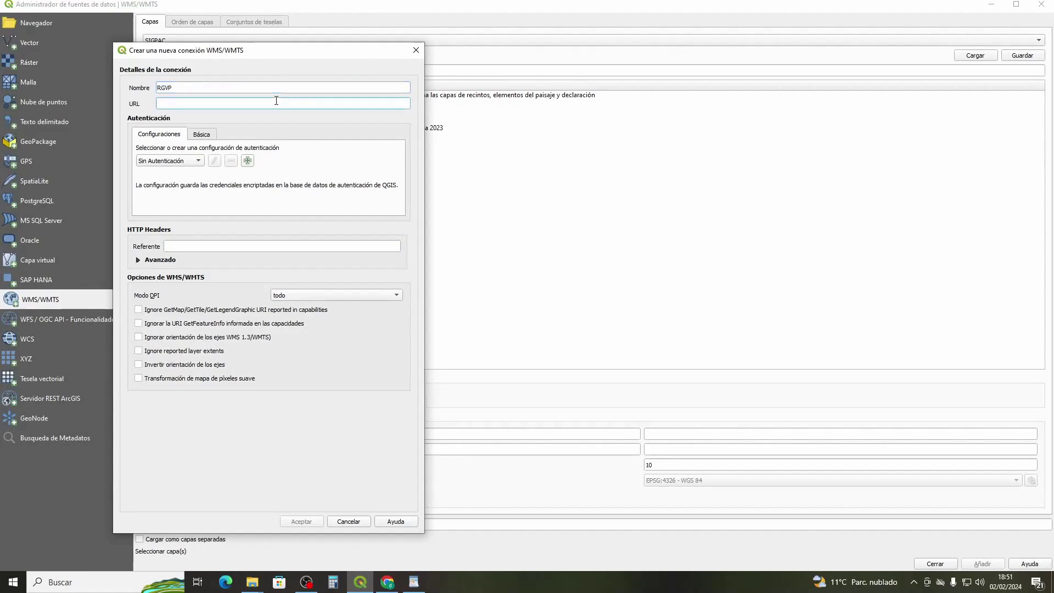
- Copy the vías pecuarias WMS URL from the WordPad document, paste it as the RGVP connection's URL in QGIS and save the connection
{"action": "left_click", "coordinate": [414, 585]}
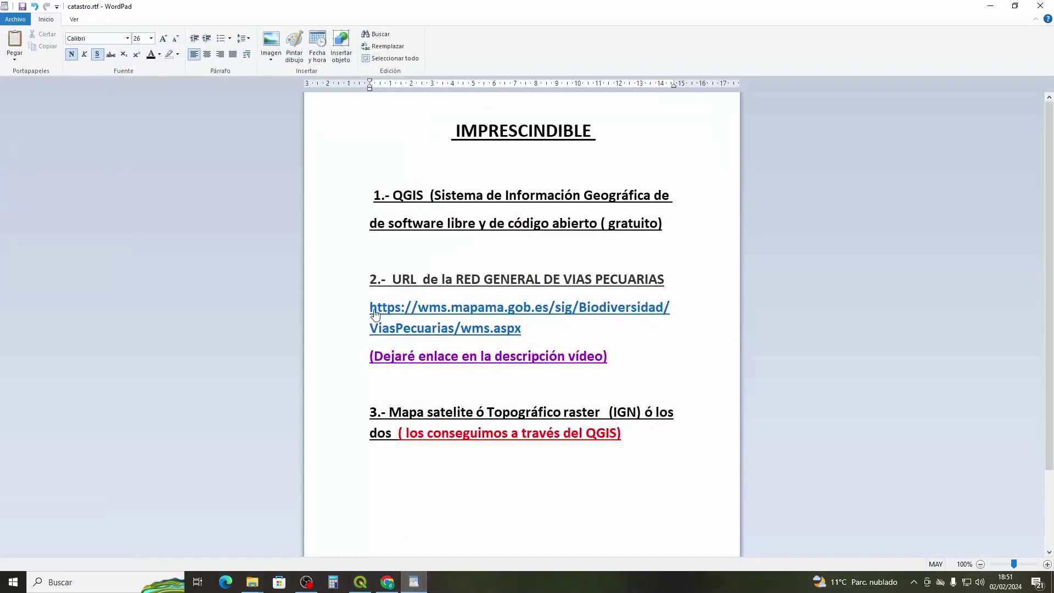
{"action": "left_click_drag", "start_coordinate": [355, 311], "coordinate": [522, 328]}
{"action": "key", "text": "ctrl+c"}
{"action": "right_click", "coordinate": [502, 325]}
{"action": "left_click", "coordinate": [529, 345]}
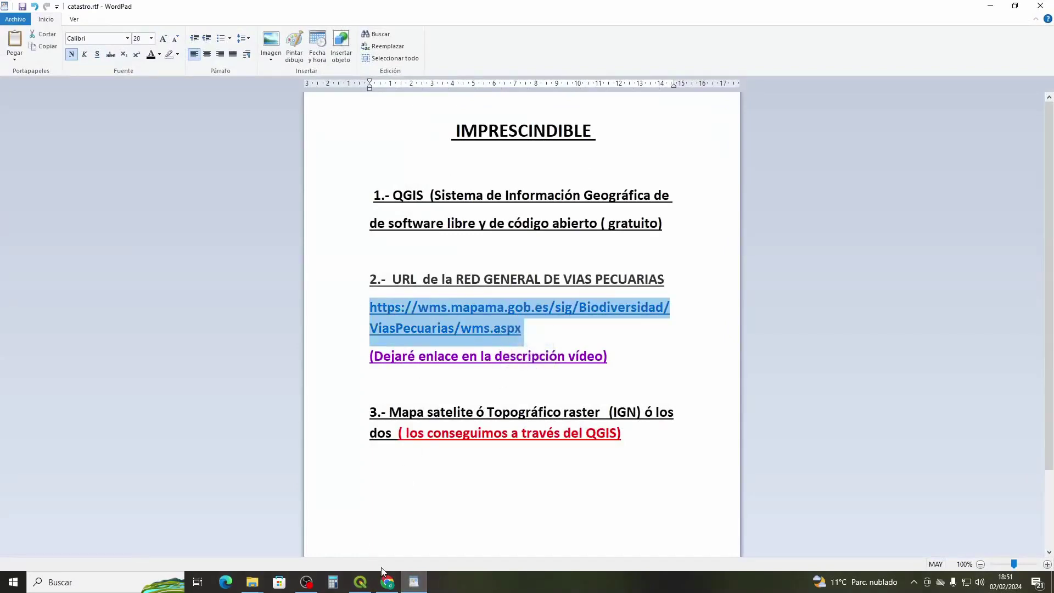
{"action": "left_click", "coordinate": [990, 6]}
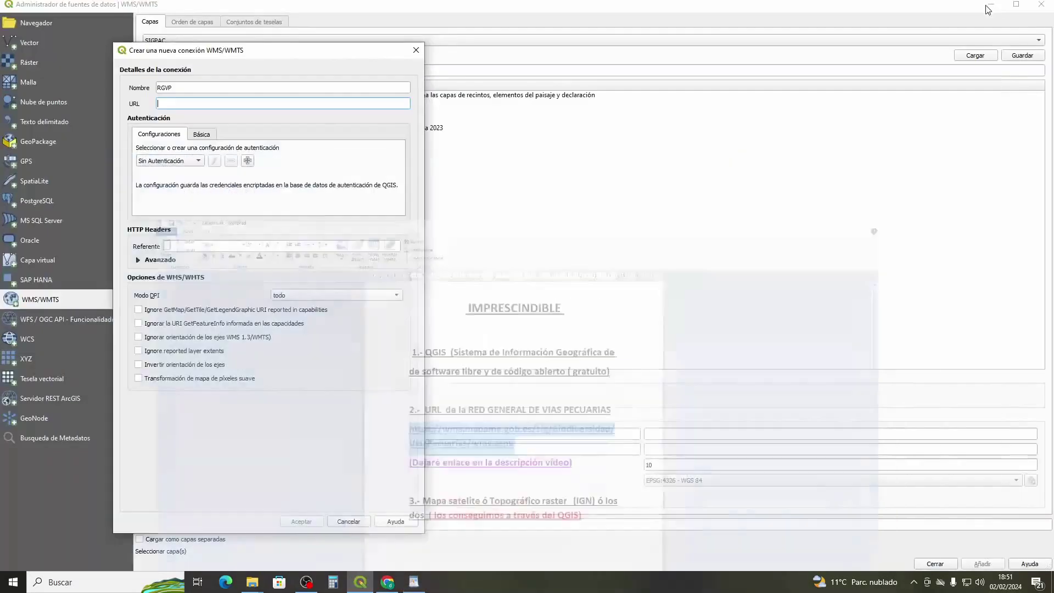
{"action": "right_click", "coordinate": [204, 102]}
{"action": "left_click", "coordinate": [245, 157]}
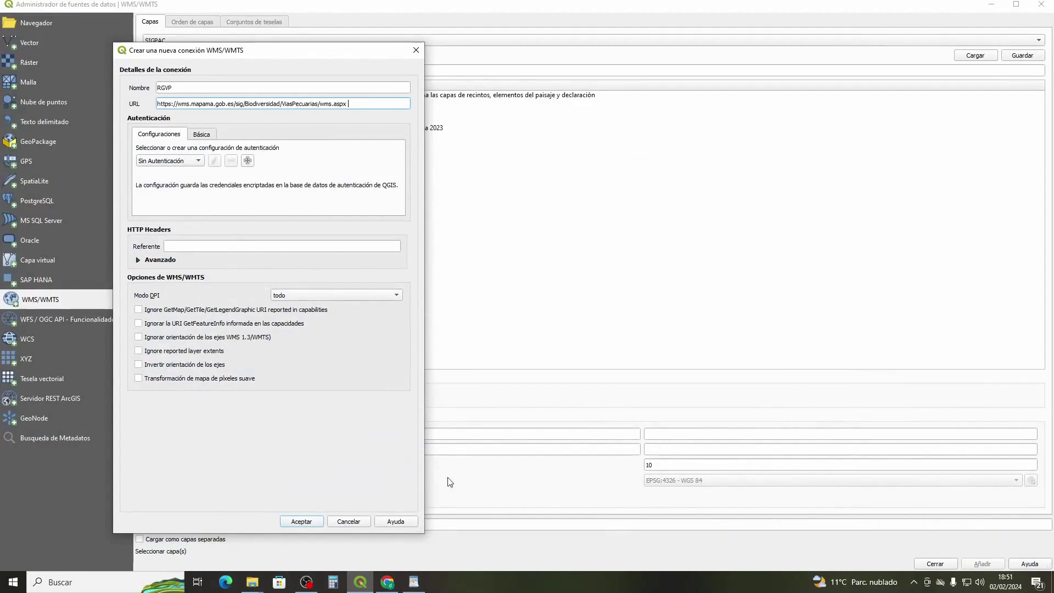
{"action": "left_click", "coordinate": [301, 521]}
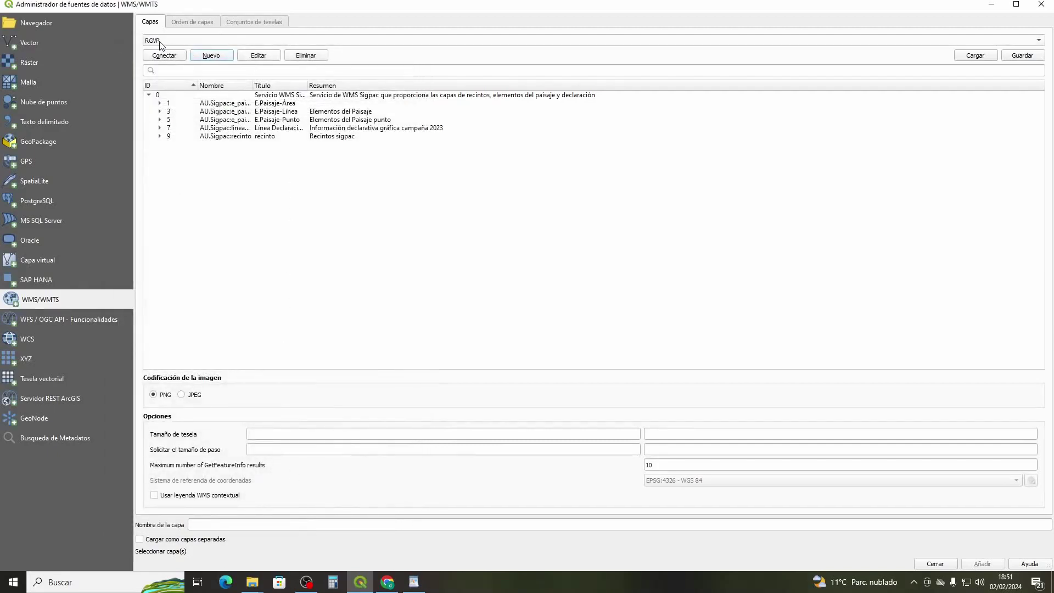
- Connect to the RGVP service, add its default Red General de Vías Pecuarias layer to the project and close the data source manager
{"action": "left_click", "coordinate": [164, 57]}
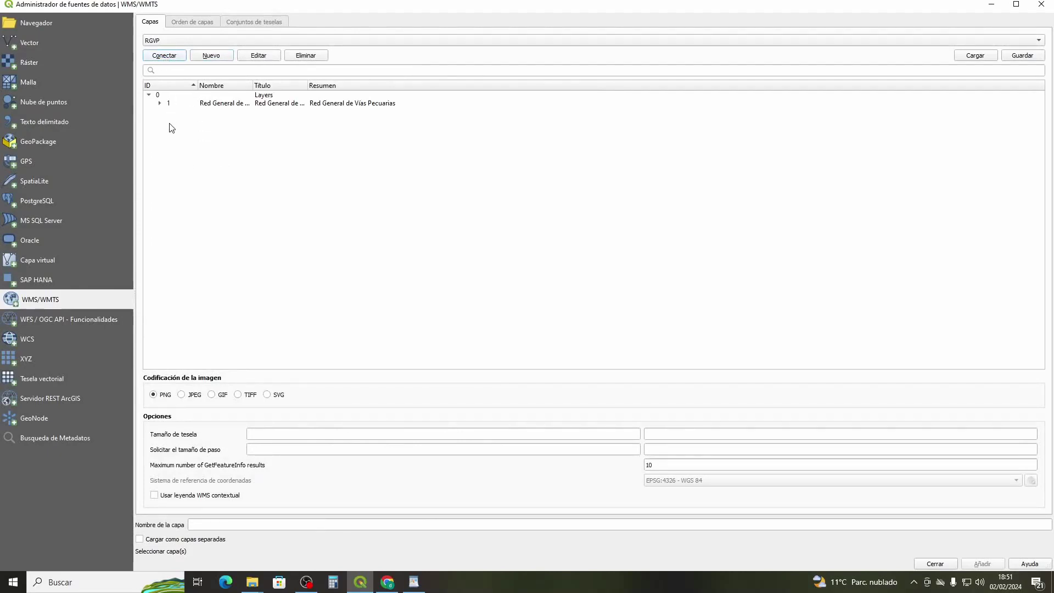
{"action": "left_click", "coordinate": [160, 103]}
{"action": "left_click", "coordinate": [264, 112]}
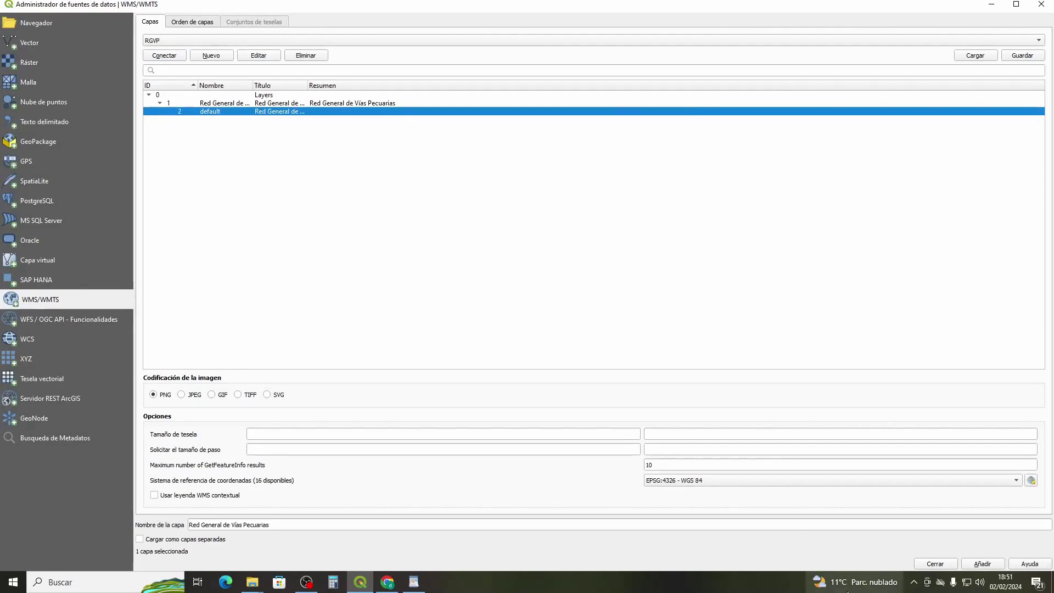
{"action": "left_click", "coordinate": [983, 565]}
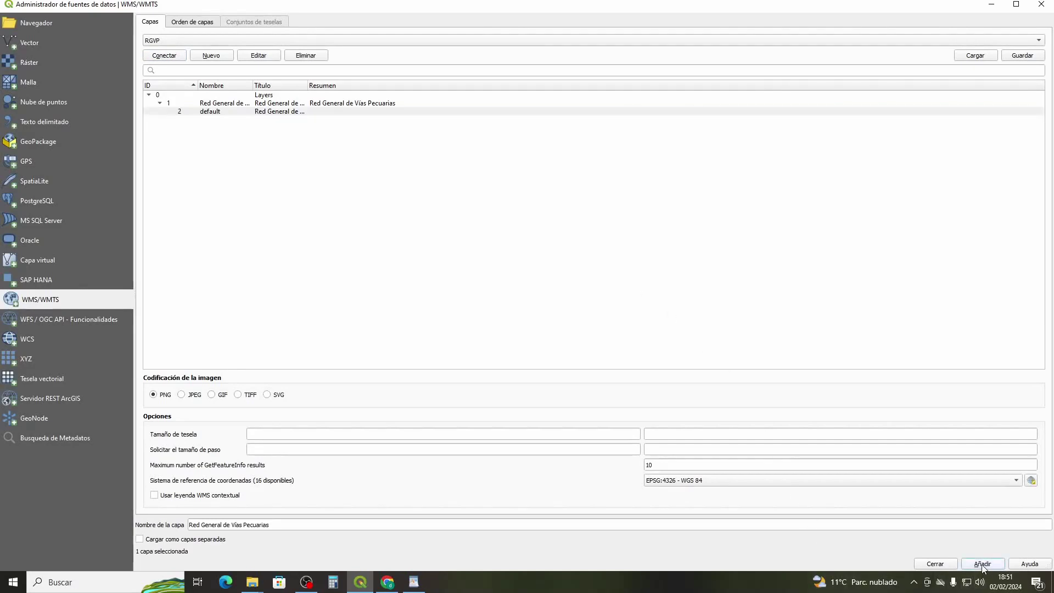
{"action": "left_click", "coordinate": [1041, 4]}
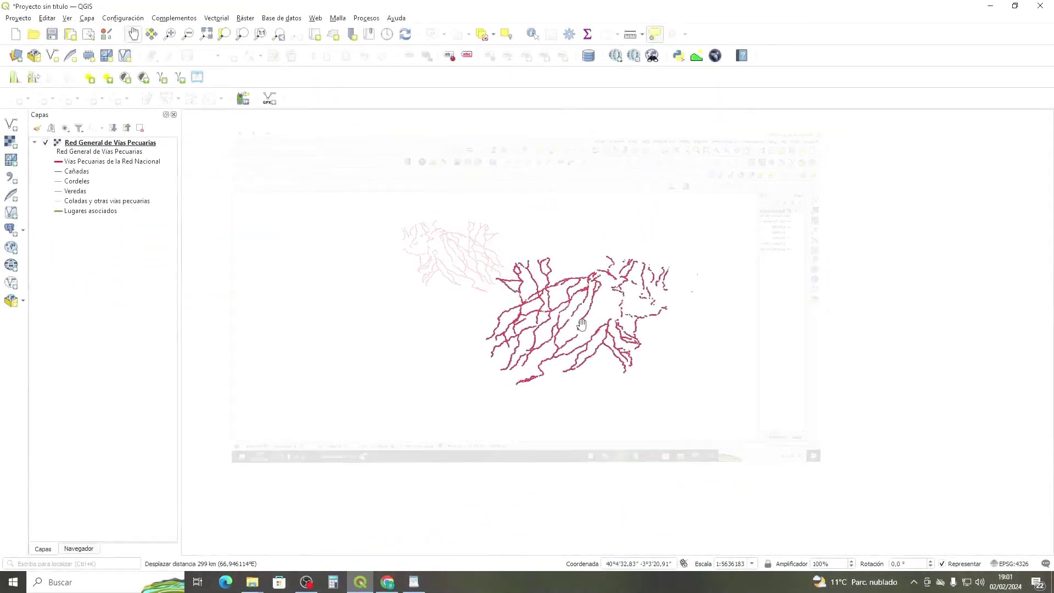
- Examine the livestock routes of the Red General de Vías Pecuarias layer at a closer scale
{"action": "scroll", "coordinate": [582, 324], "scroll_direction": "up", "scroll_amount": 2}
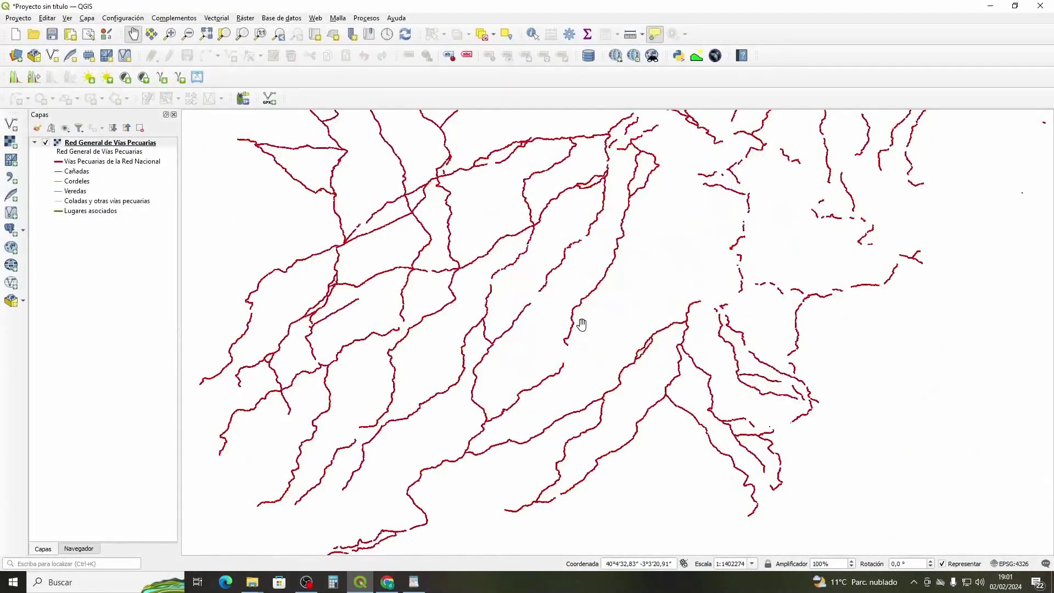
{"action": "left_click_drag", "start_coordinate": [544, 315], "coordinate": [571, 339]}
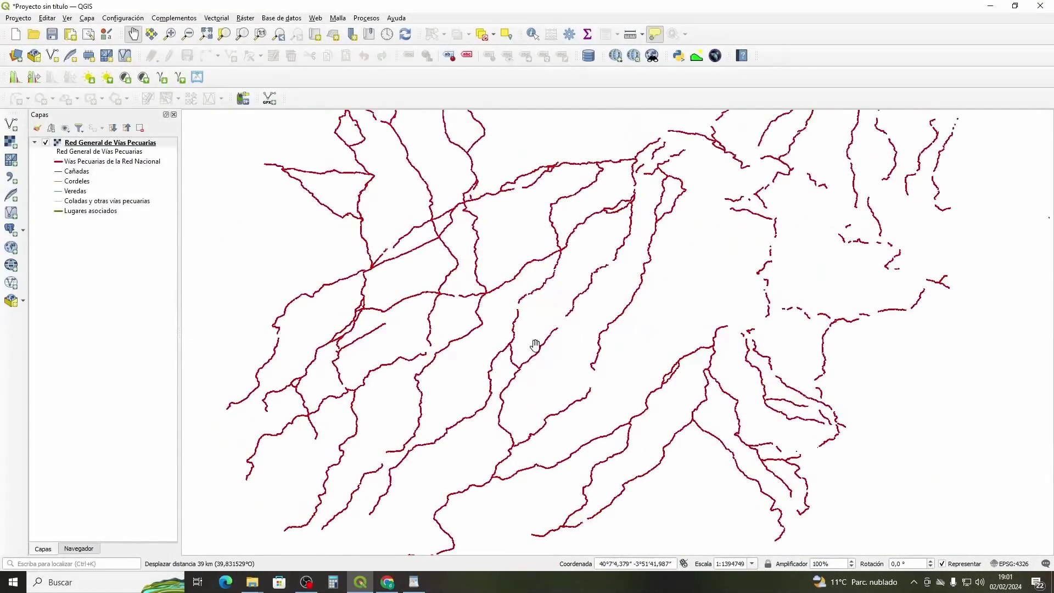
{"action": "scroll", "coordinate": [502, 345], "scroll_direction": "up", "scroll_amount": 2}
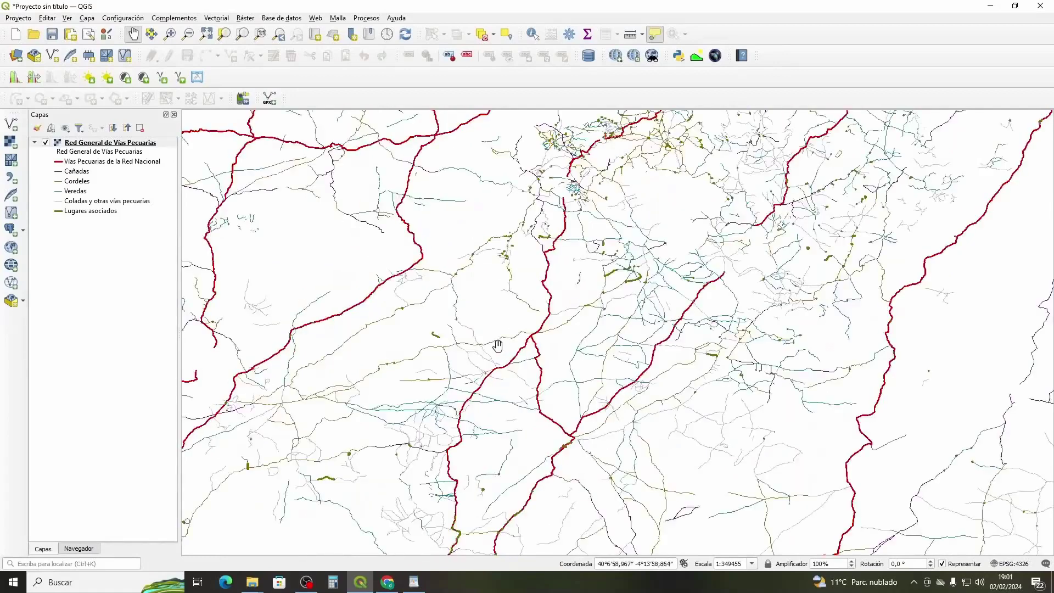
- Compare the livestock routes drawn at the nationwide overview with the denser network at about 1:350000 in central Spain
{"action": "left_click_drag", "start_coordinate": [486, 349], "coordinate": [532, 308]}
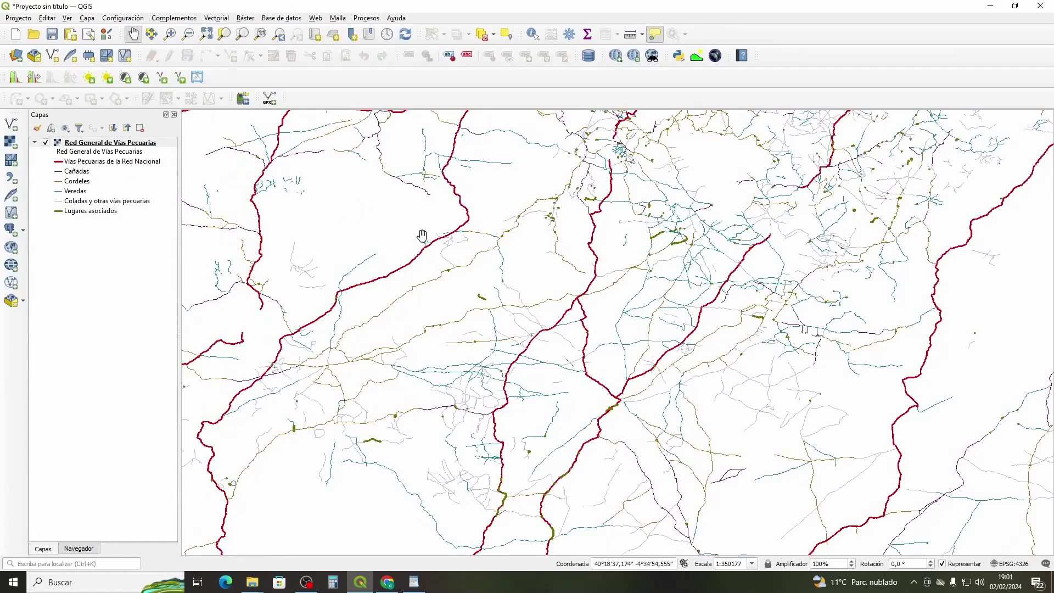
{"action": "scroll", "coordinate": [512, 221], "scroll_direction": "down", "scroll_amount": 2}
{"action": "left_click_drag", "start_coordinate": [538, 240], "coordinate": [595, 316]}
{"action": "scroll", "coordinate": [597, 307], "scroll_direction": "down", "scroll_amount": 2}
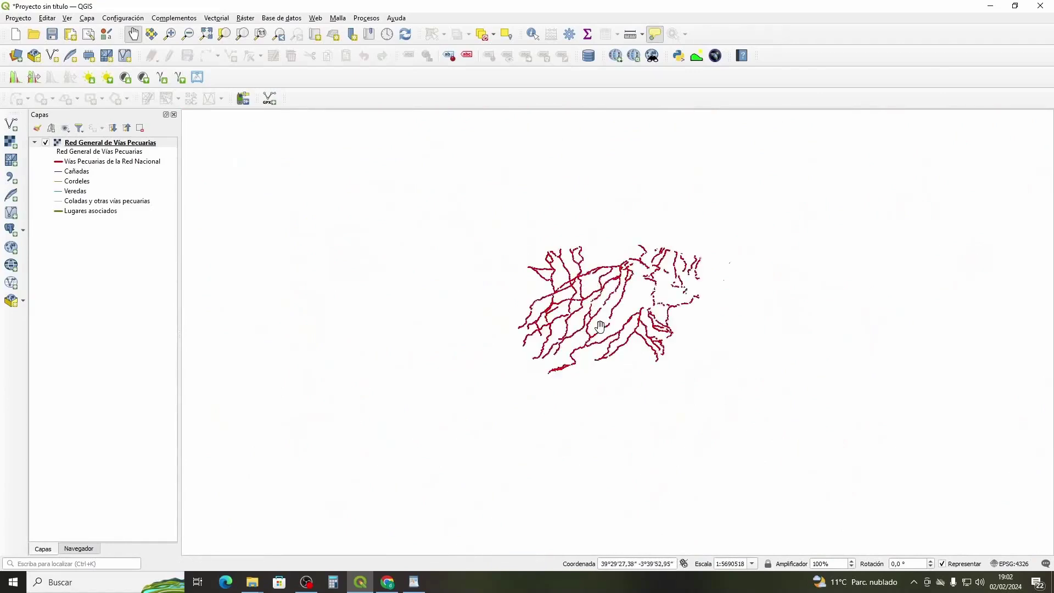
{"action": "scroll", "coordinate": [596, 325], "scroll_direction": "up", "scroll_amount": 2}
{"action": "left_click_drag", "start_coordinate": [590, 320], "coordinate": [548, 374]}
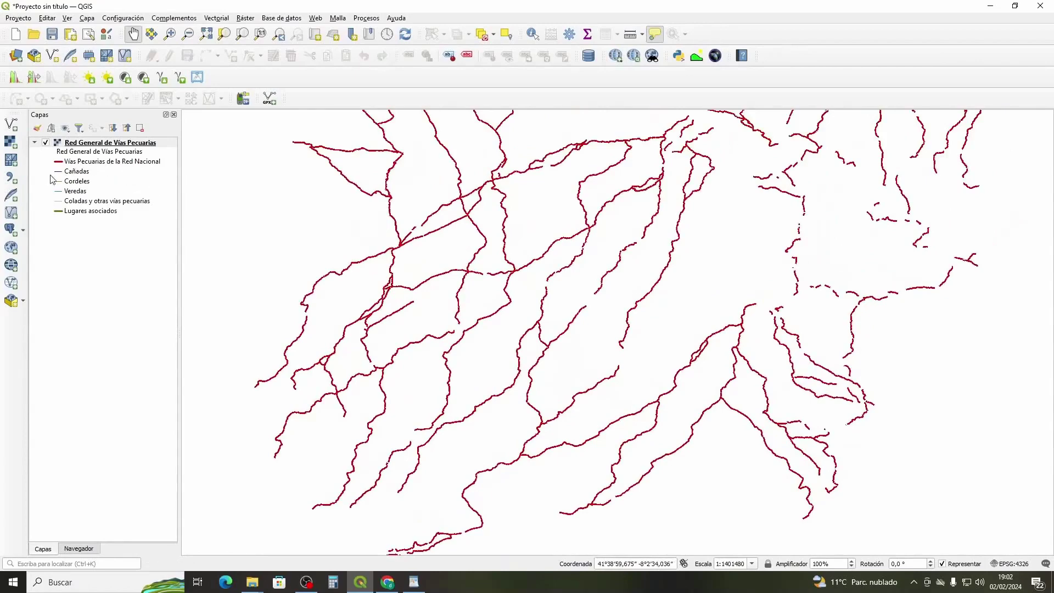
{"action": "scroll", "coordinate": [435, 326], "scroll_direction": "up", "scroll_amount": 2}
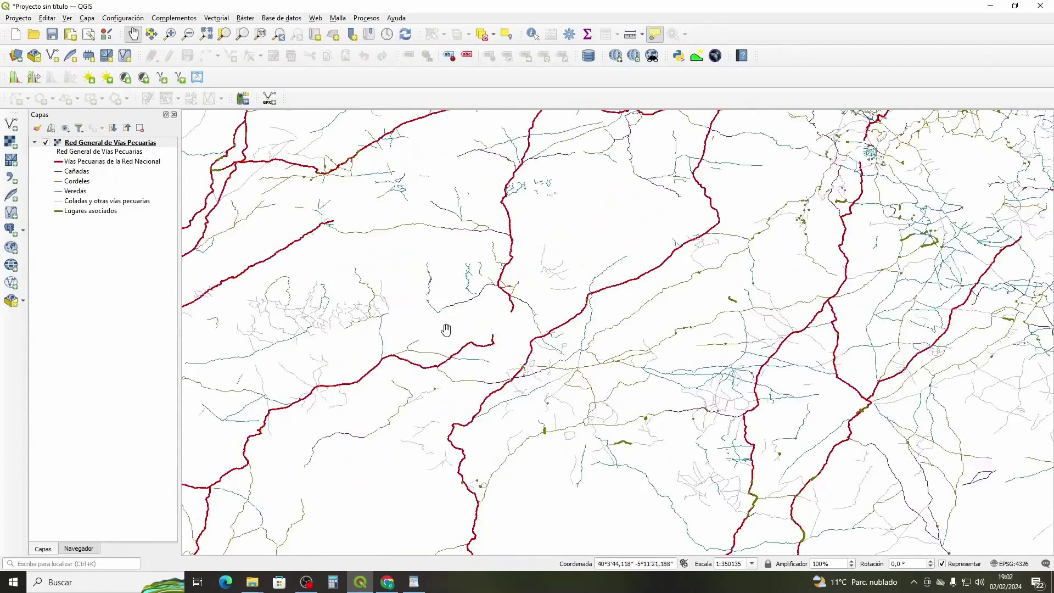
{"action": "left_click_drag", "start_coordinate": [450, 330], "coordinate": [529, 331]}
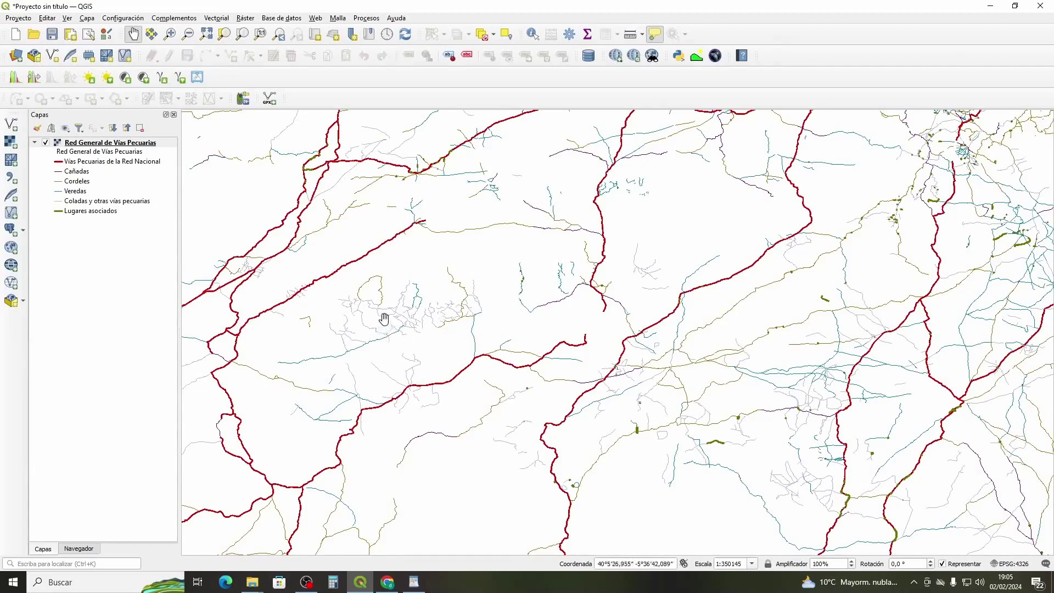
- Check which route categories of the Red General de Vías Pecuarias are drawn at scales from about 1:87000 to 1:5500000
{"action": "left_click_drag", "start_coordinate": [383, 320], "coordinate": [399, 357]}
{"action": "scroll", "coordinate": [400, 359], "scroll_direction": "up", "scroll_amount": 2}
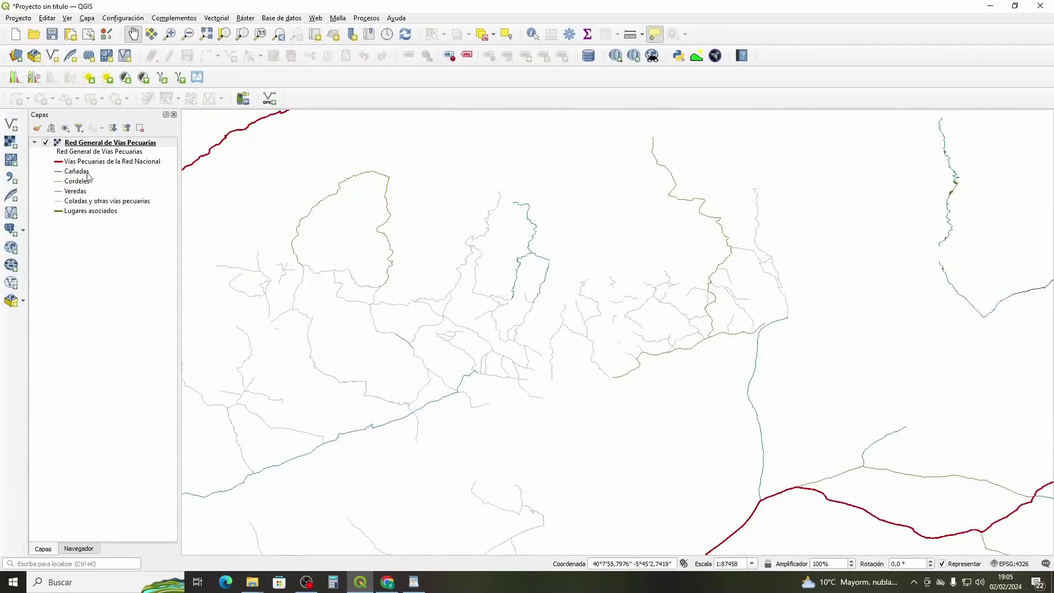
{"action": "scroll", "coordinate": [344, 208], "scroll_direction": "down", "scroll_amount": 4}
{"action": "left_click_drag", "start_coordinate": [367, 243], "coordinate": [400, 363]}
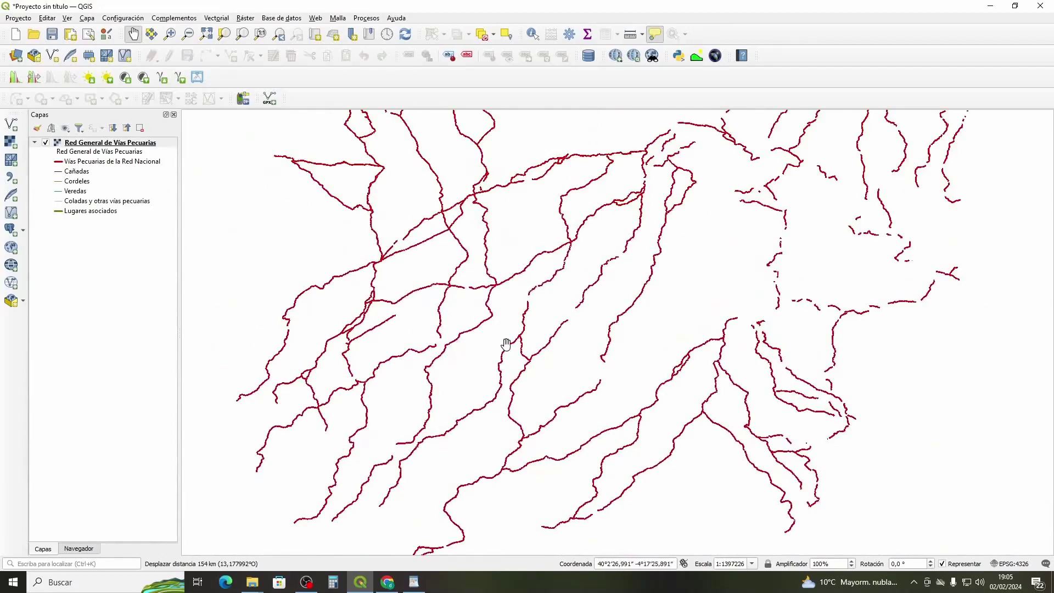
{"action": "left_click_drag", "start_coordinate": [511, 344], "coordinate": [529, 358]}
{"action": "scroll", "coordinate": [531, 359], "scroll_direction": "down", "scroll_amount": 2}
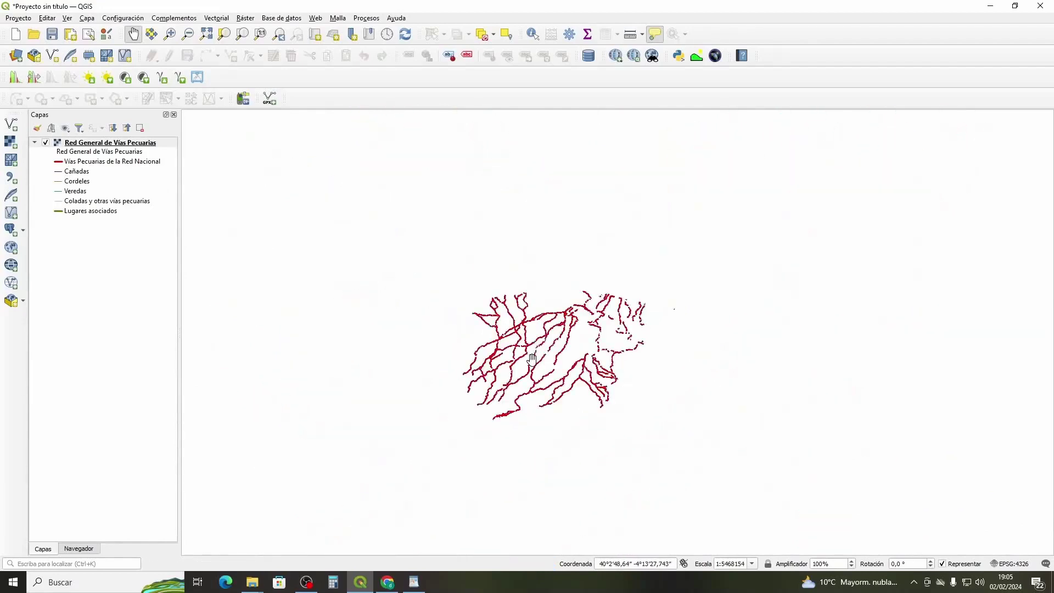
{"action": "scroll", "coordinate": [532, 359], "scroll_direction": "up", "scroll_amount": 2}
{"action": "left_click_drag", "start_coordinate": [531, 360], "coordinate": [537, 350]}
{"action": "scroll", "coordinate": [542, 357], "scroll_direction": "down", "scroll_amount": 2}
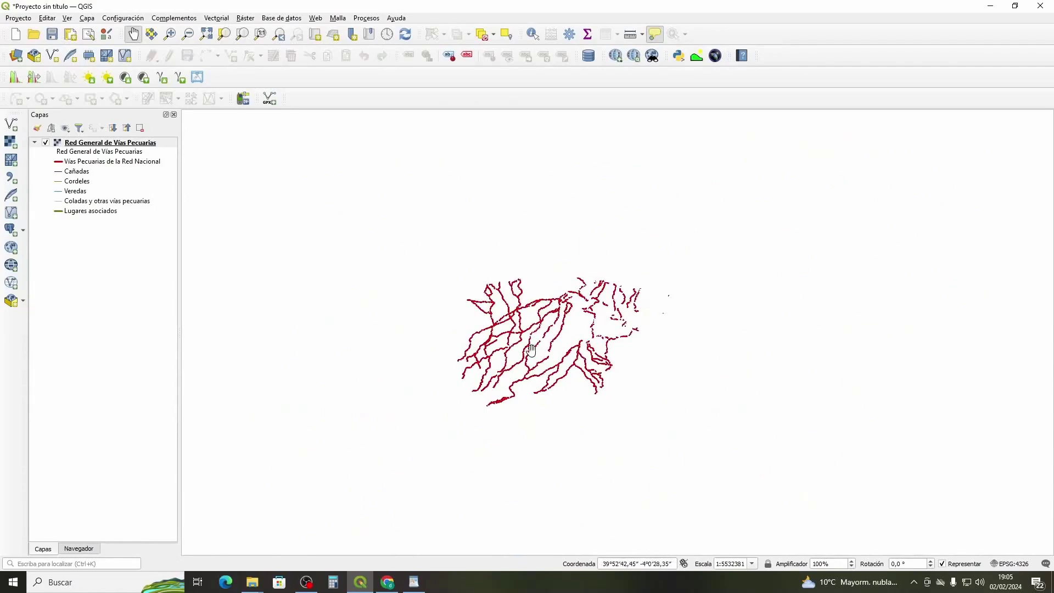
{"action": "scroll", "coordinate": [531, 351], "scroll_direction": "up", "scroll_amount": 2}
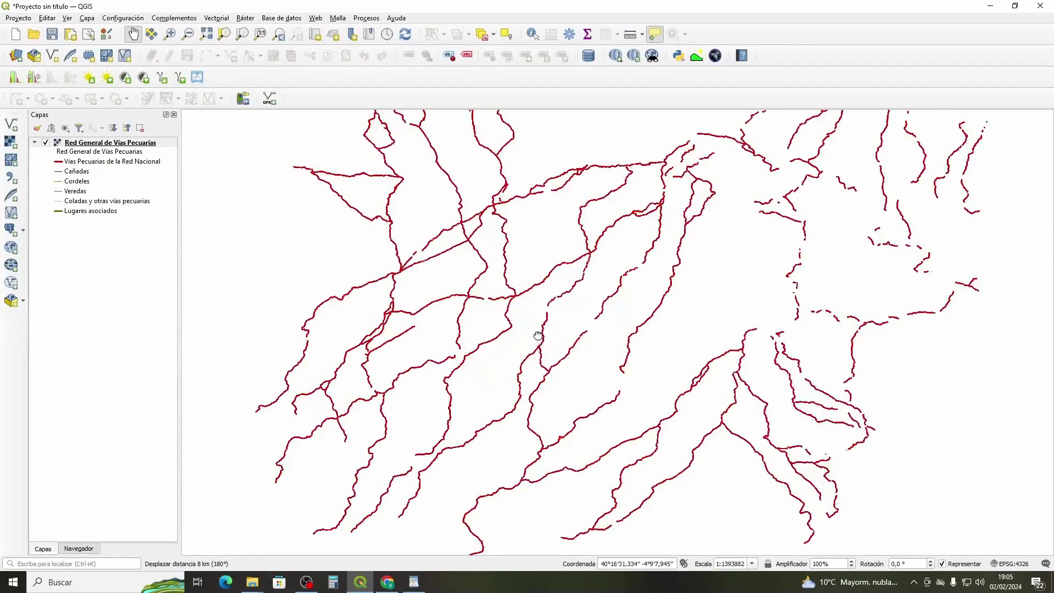
{"action": "left_click_drag", "start_coordinate": [535, 330], "coordinate": [537, 349]}
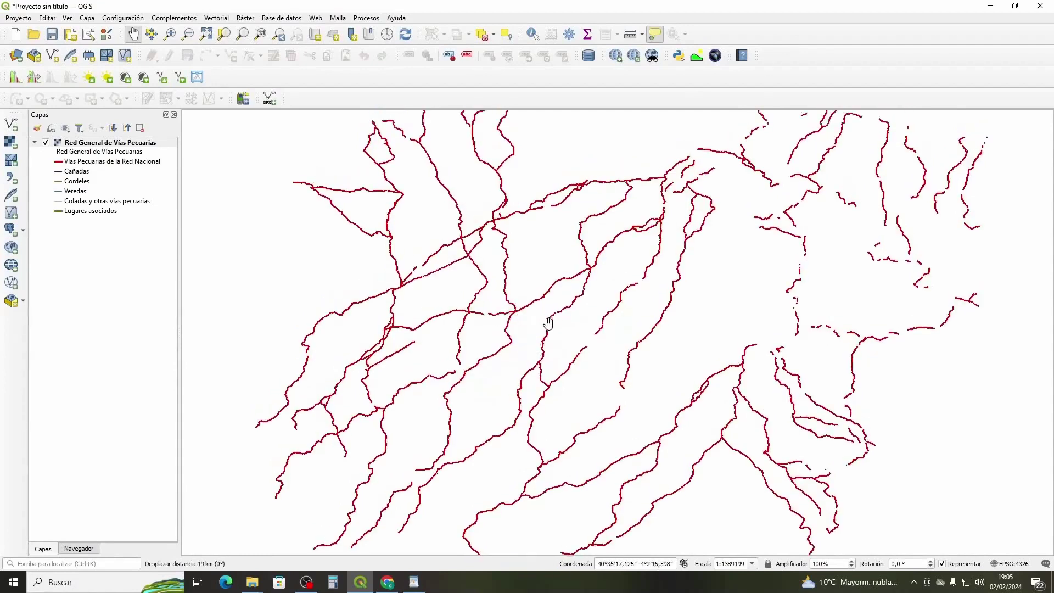
{"action": "scroll", "coordinate": [549, 351], "scroll_direction": "up", "scroll_amount": 2}
{"action": "left_click_drag", "start_coordinate": [560, 396], "coordinate": [607, 346]}
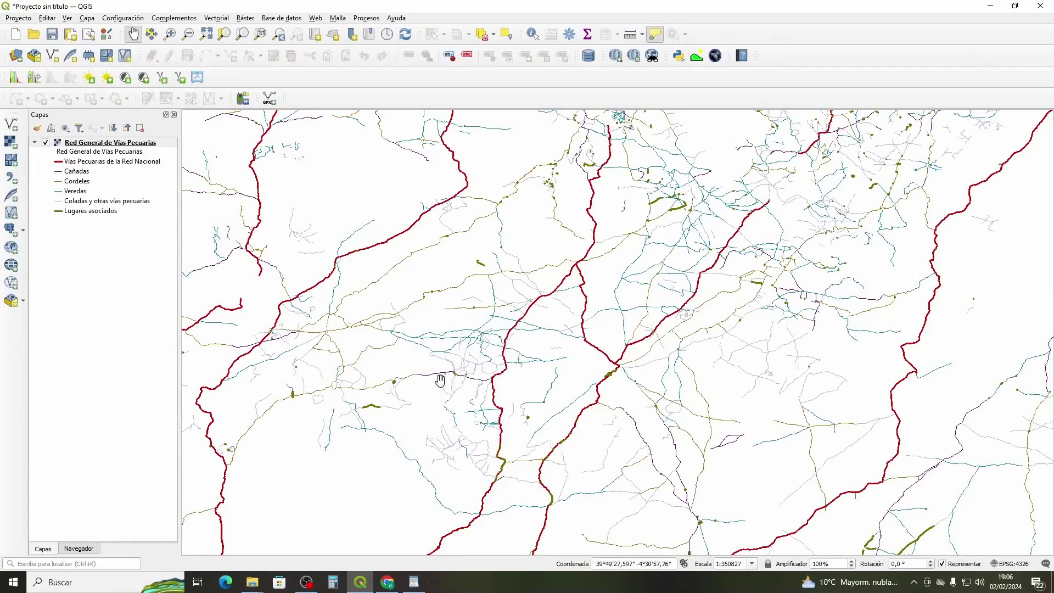
- Inspect the cañadas, cordeles, veredas and associated places around the central junction of national routes at about 1:87800
{"action": "scroll", "coordinate": [440, 380], "scroll_direction": "up", "scroll_amount": 2}
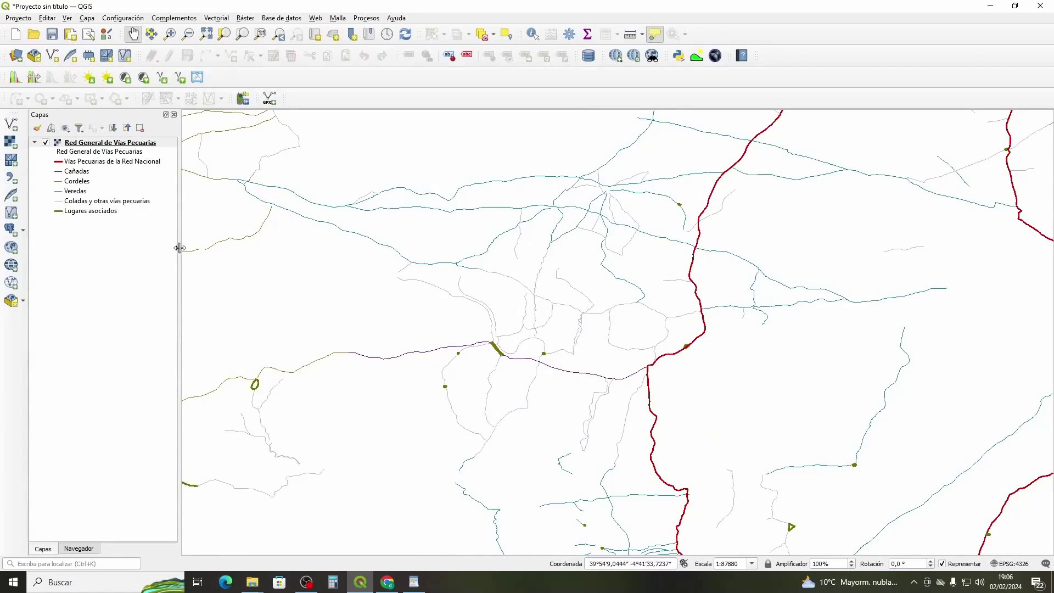
{"action": "scroll", "coordinate": [545, 388], "scroll_direction": "down", "scroll_amount": 2}
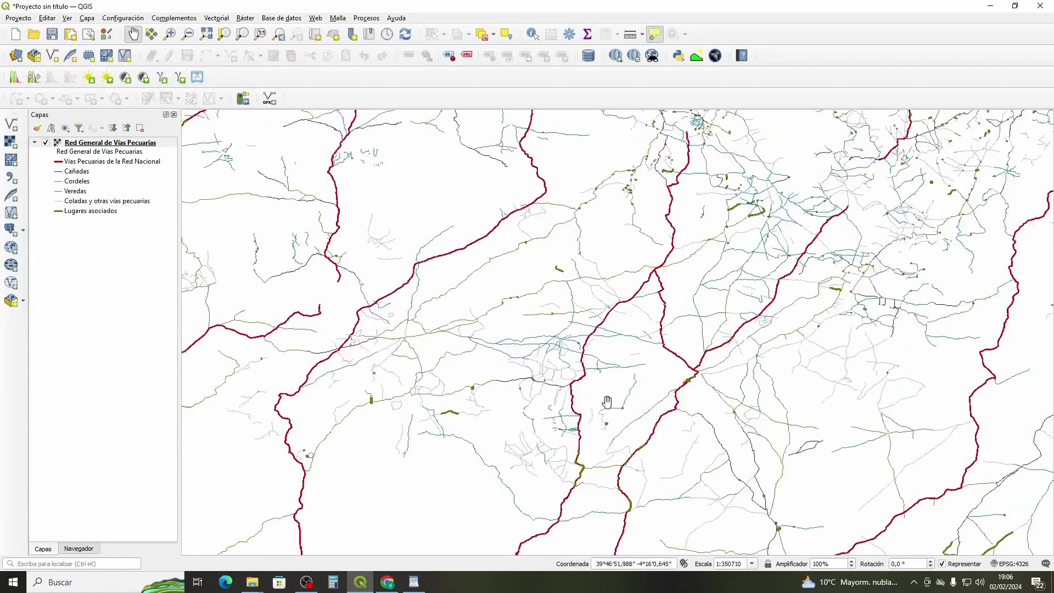
{"action": "left_click_drag", "start_coordinate": [725, 400], "coordinate": [677, 394]}
{"action": "scroll", "coordinate": [750, 367], "scroll_direction": "up", "scroll_amount": 2}
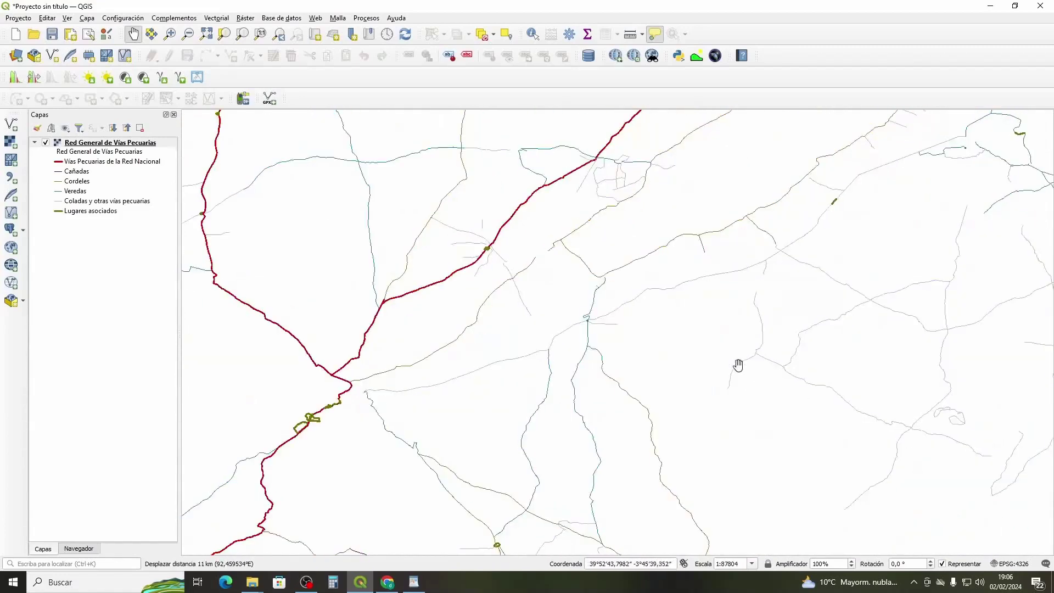
{"action": "left_click_drag", "start_coordinate": [567, 343], "coordinate": [663, 369]}
{"action": "scroll", "coordinate": [672, 360], "scroll_direction": "down", "scroll_amount": 2}
{"action": "scroll", "coordinate": [643, 367], "scroll_direction": "up", "scroll_amount": 2}
{"action": "scroll", "coordinate": [549, 361], "scroll_direction": "down", "scroll_amount": 2}
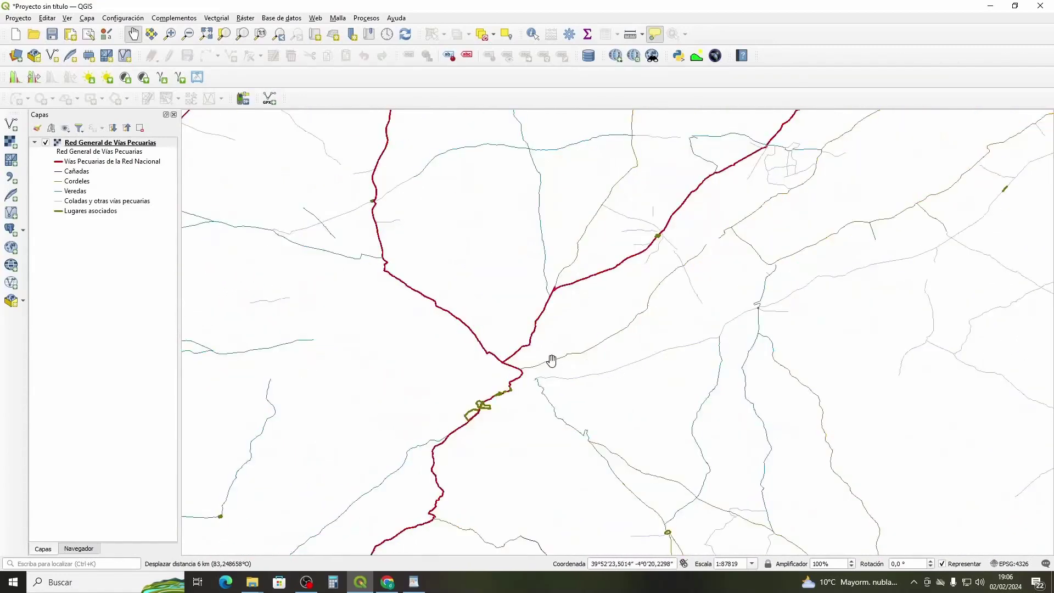
{"action": "left_click_drag", "start_coordinate": [572, 368], "coordinate": [604, 356]}
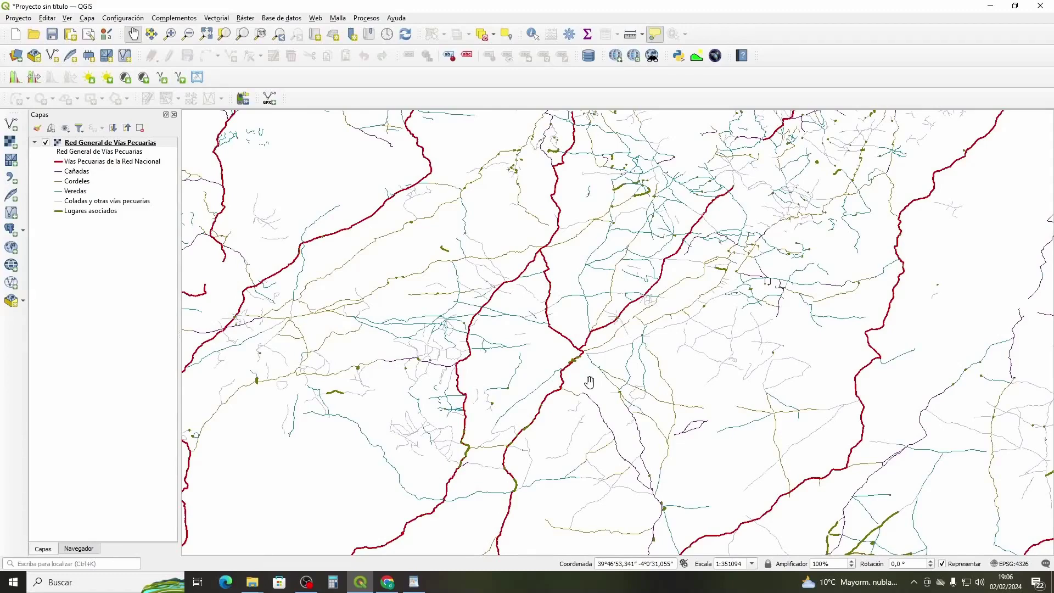
- Examine the livestock routes south of the central junction, then return to an overview of the national network
{"action": "left_click_drag", "start_coordinate": [589, 381], "coordinate": [629, 367]}
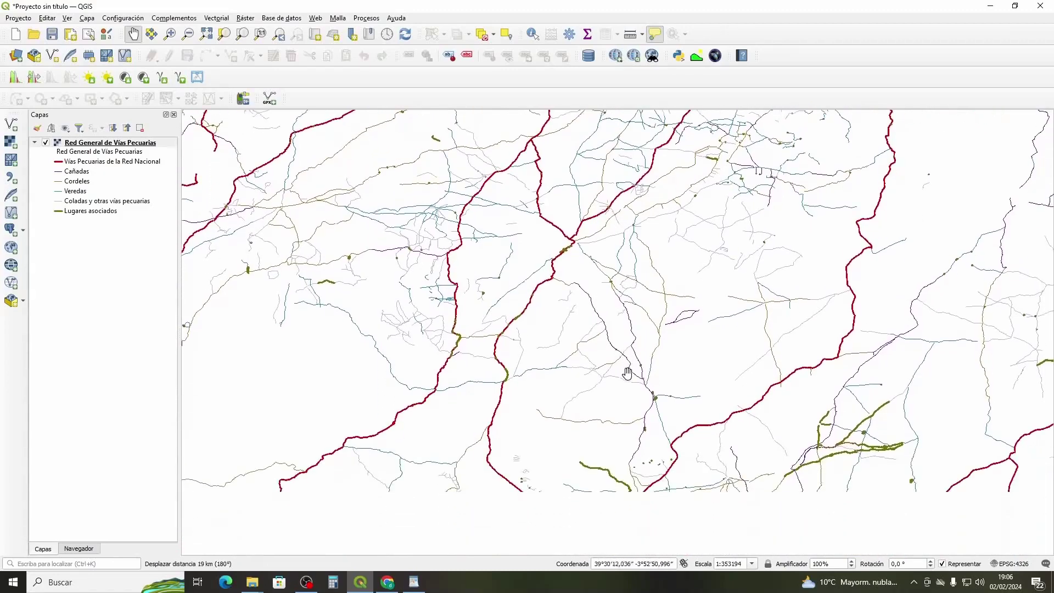
{"action": "left_click_drag", "start_coordinate": [626, 407], "coordinate": [644, 370]}
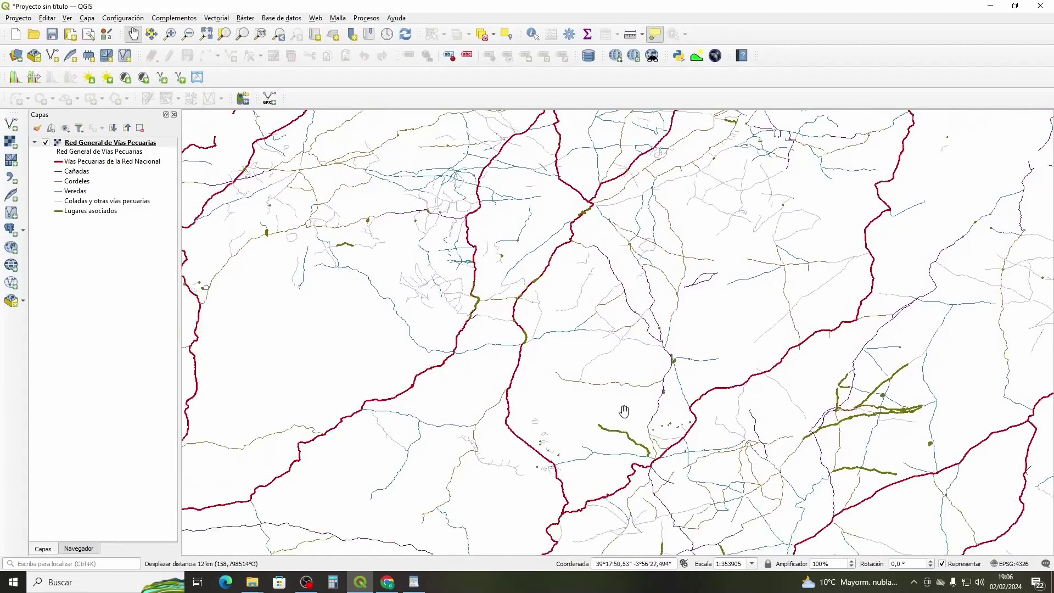
{"action": "left_click_drag", "start_coordinate": [612, 412], "coordinate": [630, 399]}
{"action": "scroll", "coordinate": [630, 352], "scroll_direction": "down", "scroll_amount": 2}
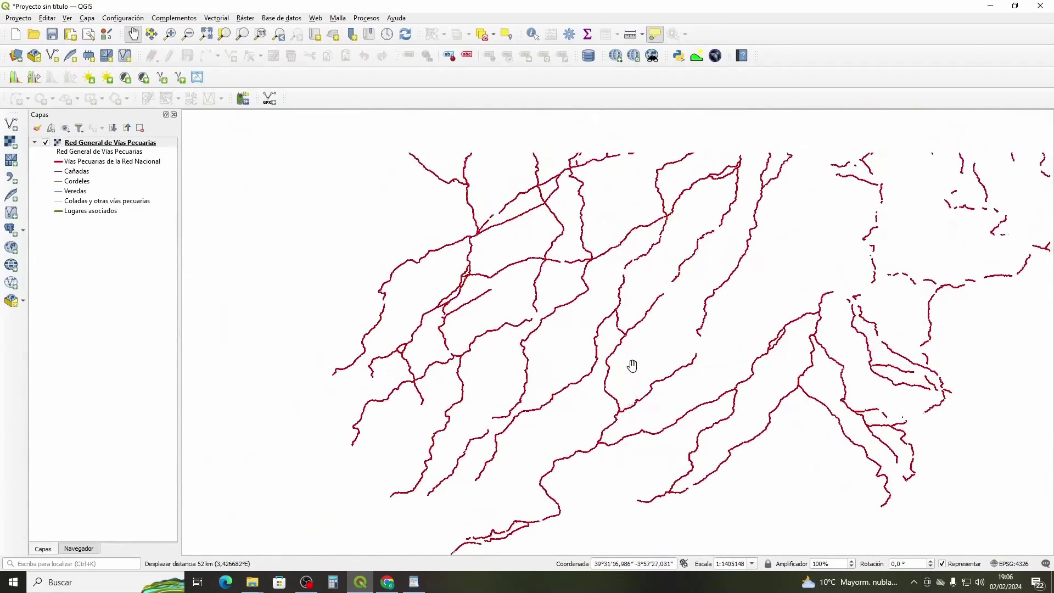
{"action": "scroll", "coordinate": [647, 360], "scroll_direction": "up", "scroll_amount": 2}
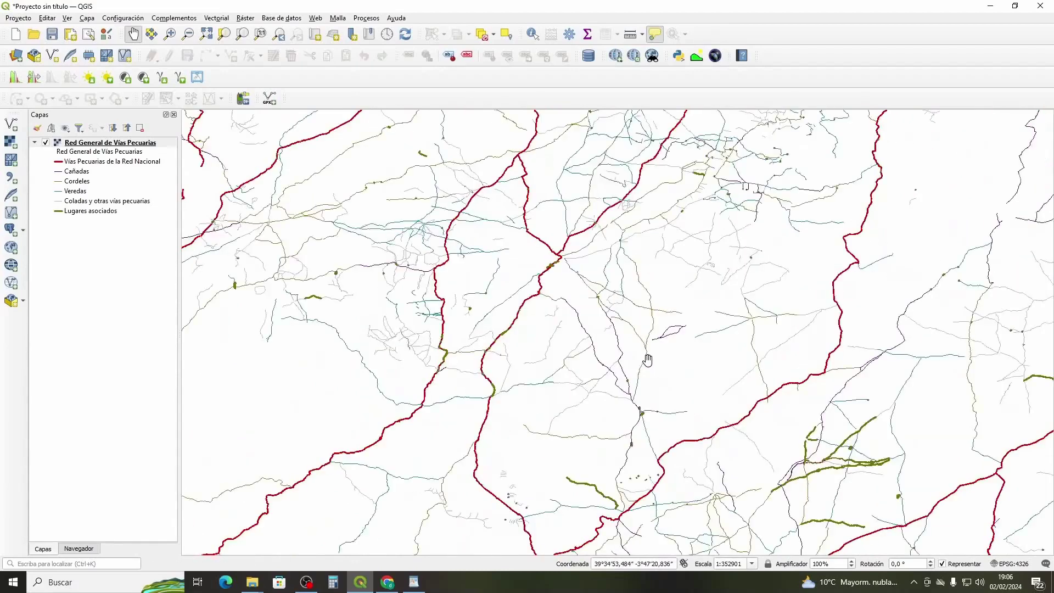
{"action": "left_click_drag", "start_coordinate": [642, 384], "coordinate": [612, 323]}
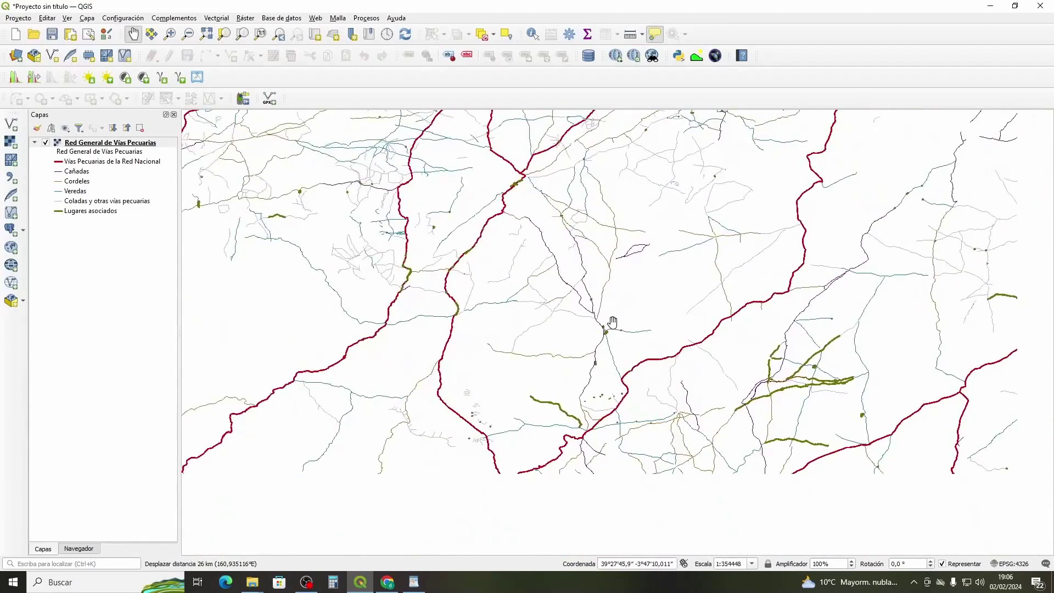
{"action": "scroll", "coordinate": [613, 322], "scroll_direction": "down", "scroll_amount": 2}
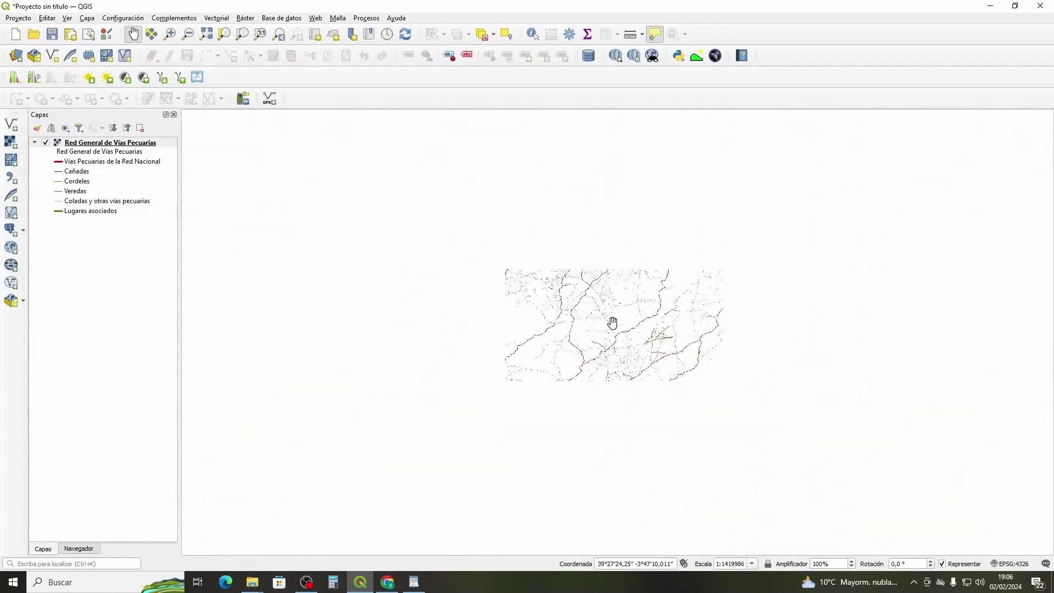
{"action": "left_click_drag", "start_coordinate": [614, 329], "coordinate": [621, 381]}
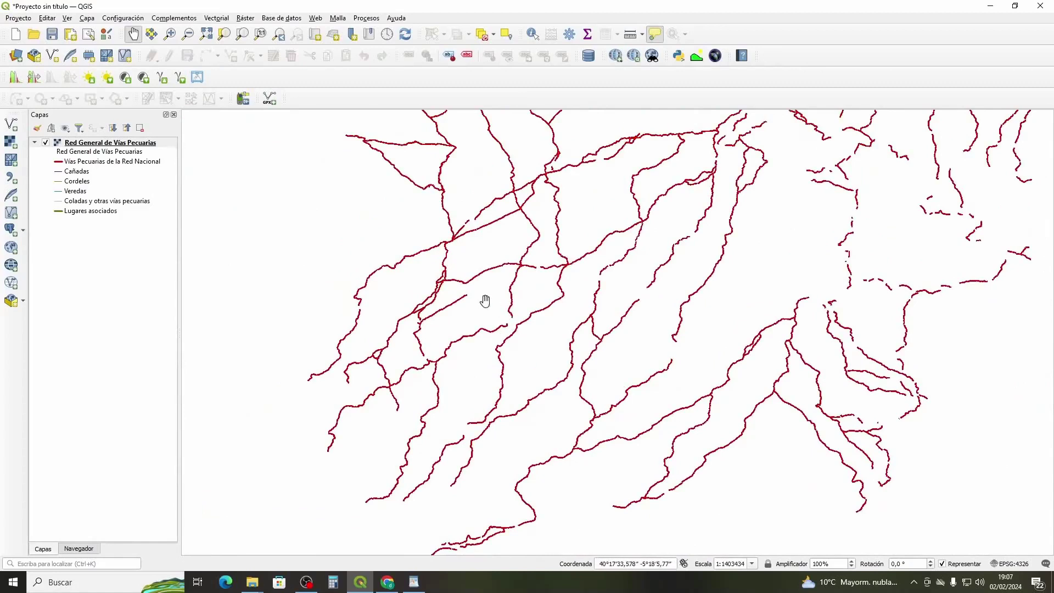
{"action": "left_click_drag", "start_coordinate": [487, 299], "coordinate": [346, 314]}
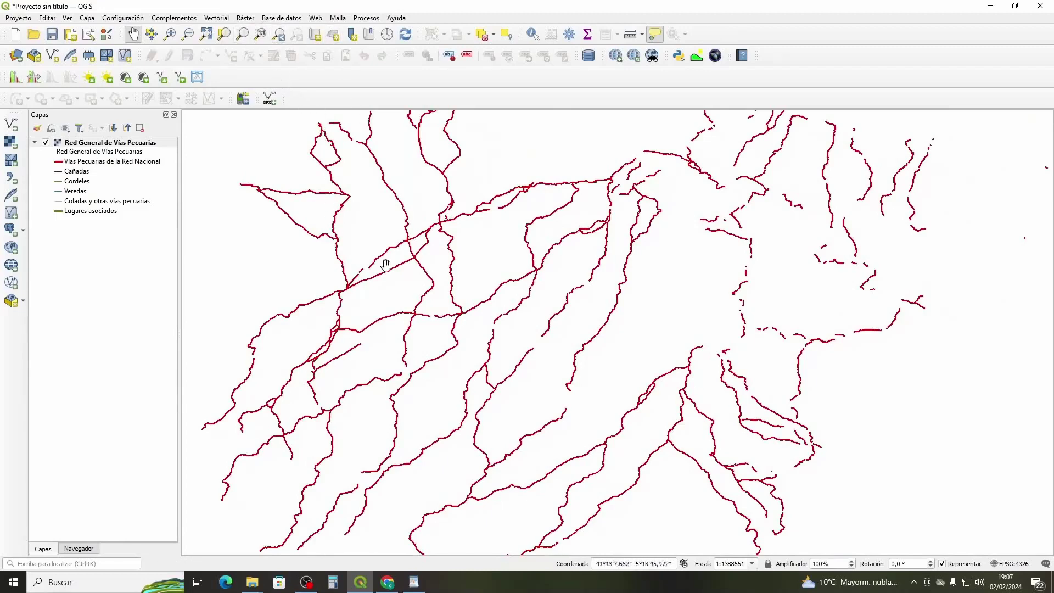
- Add the Bing Satellite basemap from QuickMapServices to the project
{"action": "left_click", "coordinate": [315, 20]}
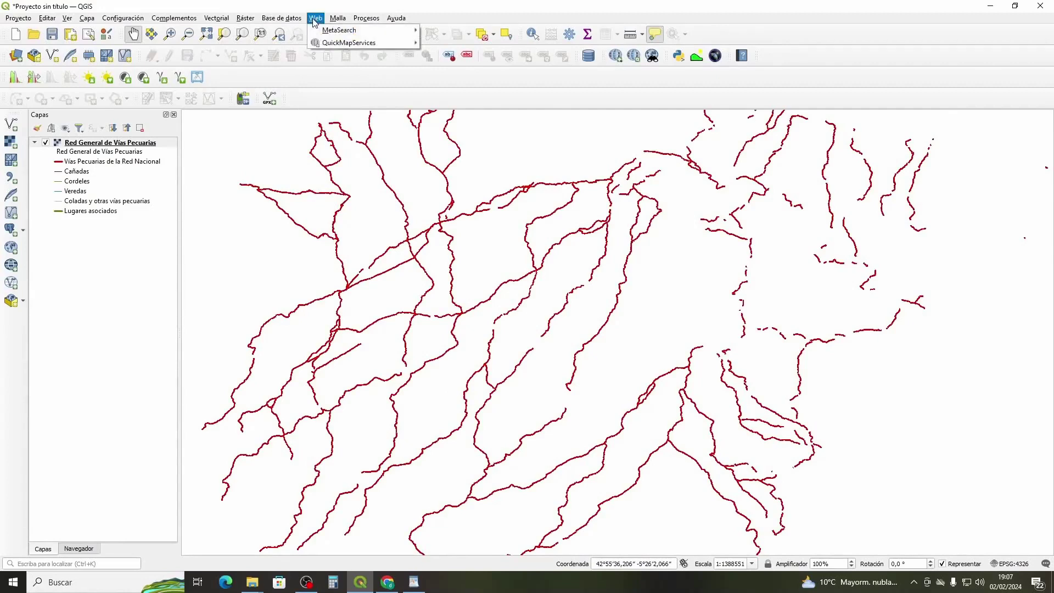
{"action": "mouse_move", "coordinate": [317, 35]}
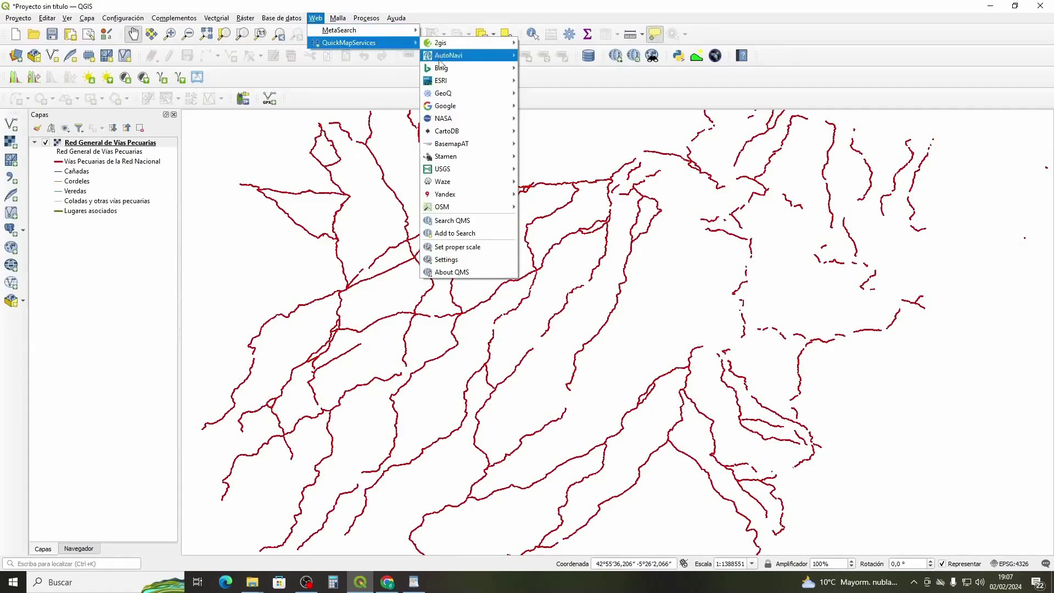
{"action": "mouse_move", "coordinate": [445, 79]}
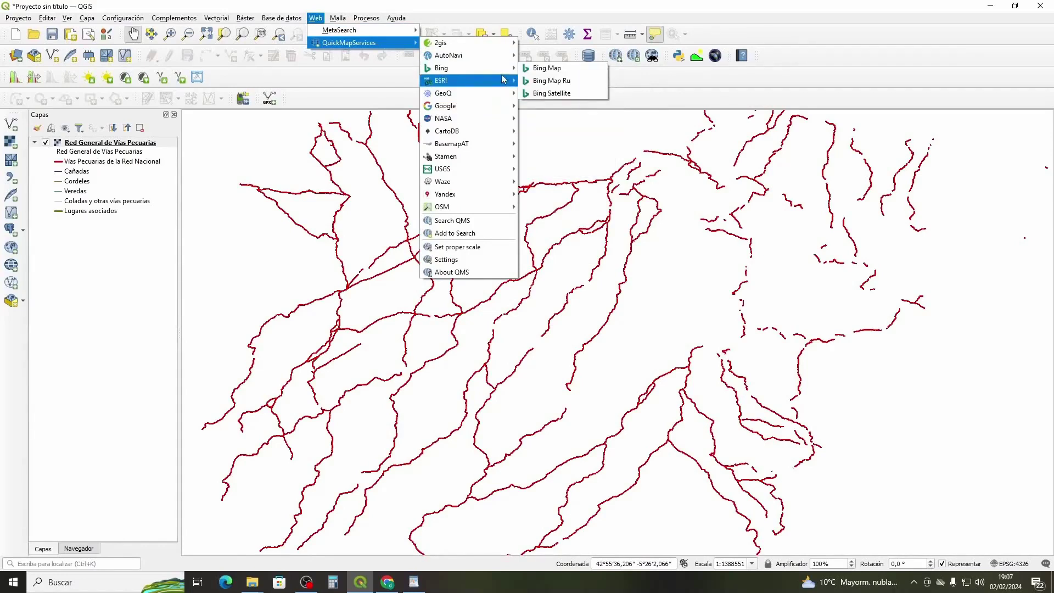
{"action": "mouse_move", "coordinate": [500, 69]}
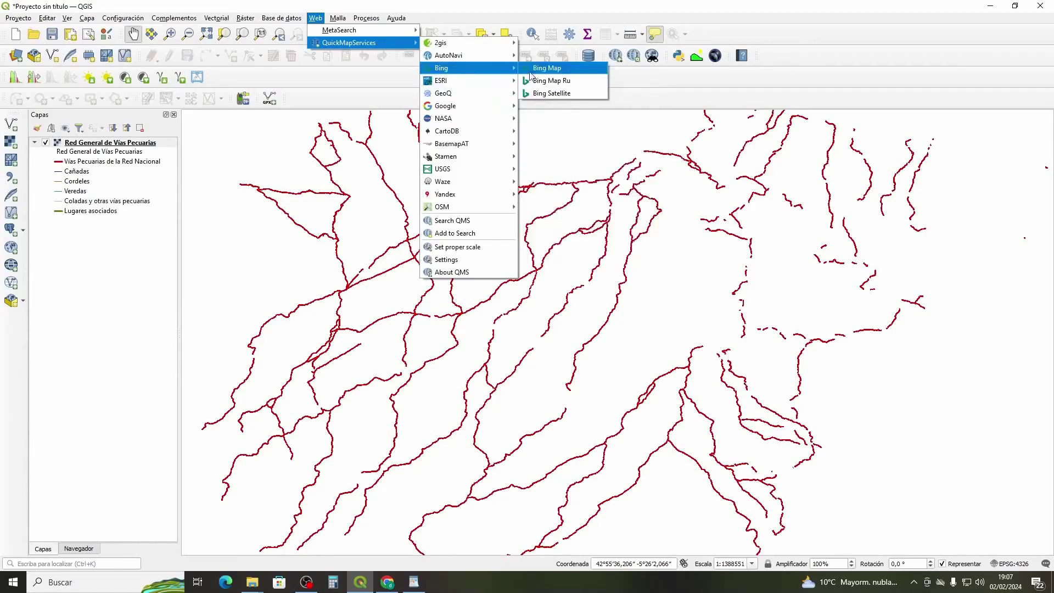
{"action": "left_click", "coordinate": [557, 92]}
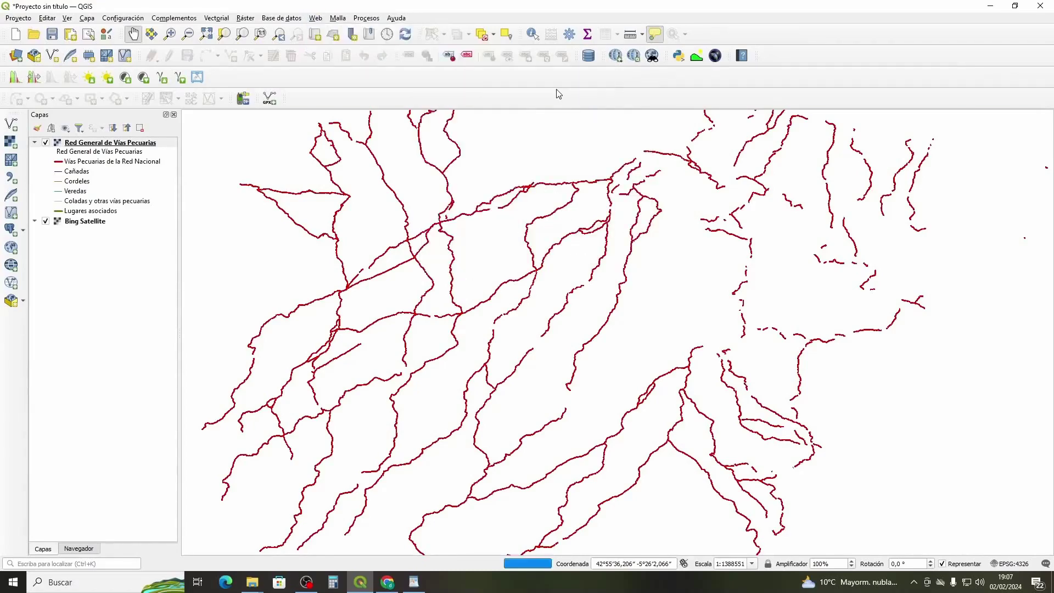
- Examine the livestock routes over the Bing Satellite imagery at scales from about 1:1390000 to 1:88000
{"action": "left_click_drag", "start_coordinate": [470, 360], "coordinate": [528, 386]}
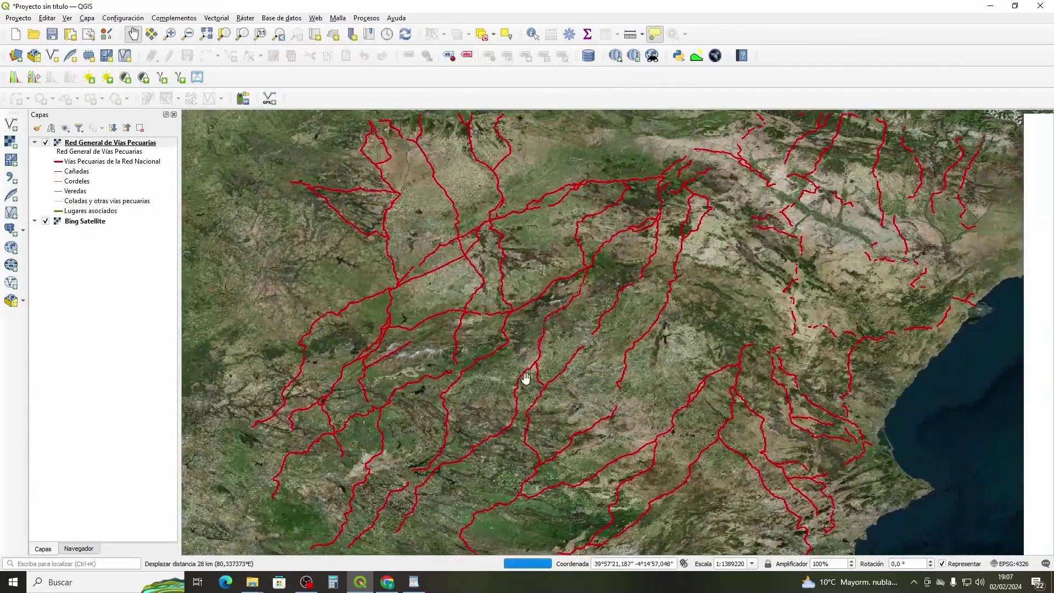
{"action": "scroll", "coordinate": [659, 417], "scroll_direction": "up", "scroll_amount": 2}
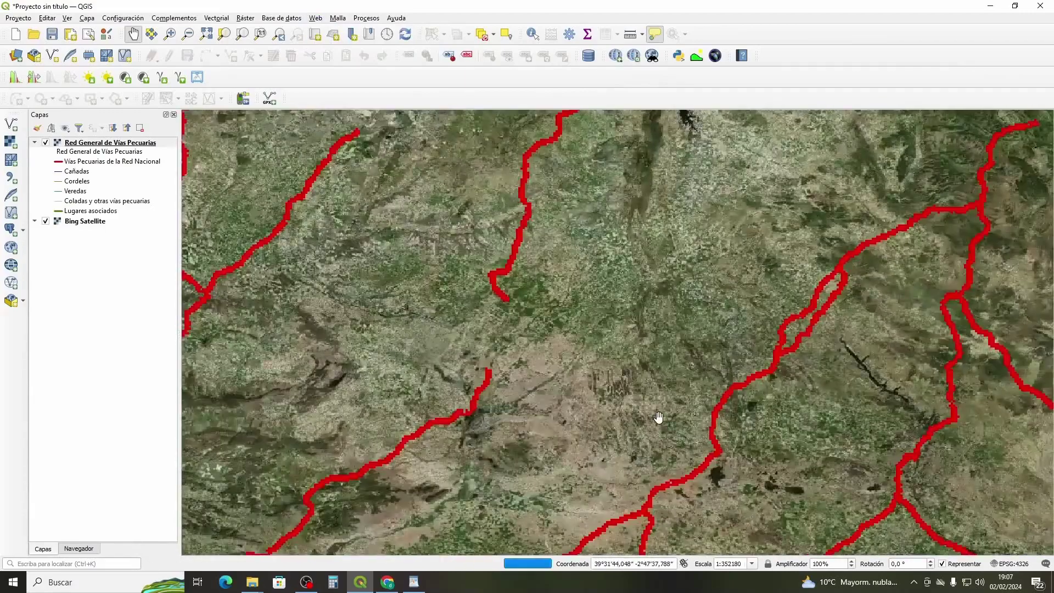
{"action": "left_click_drag", "start_coordinate": [611, 423], "coordinate": [621, 343]}
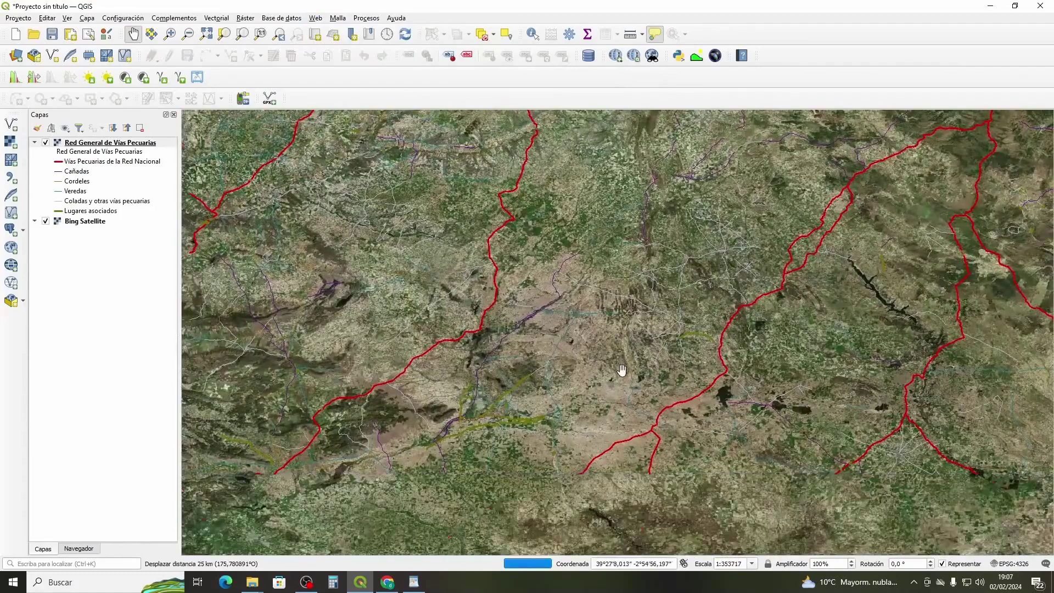
{"action": "scroll", "coordinate": [602, 390], "scroll_direction": "up", "scroll_amount": 2}
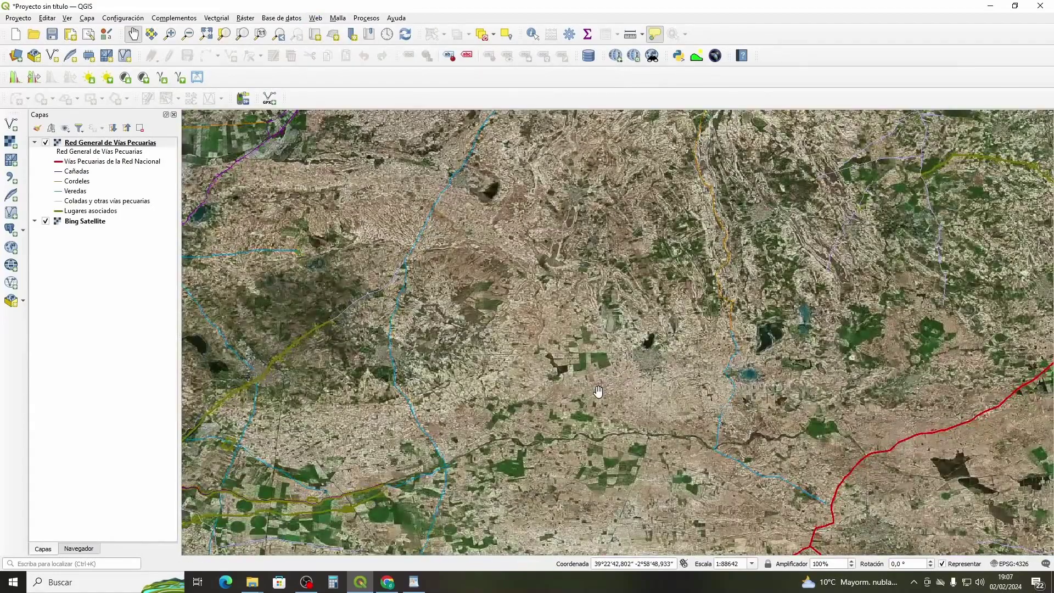
{"action": "left_click_drag", "start_coordinate": [598, 391], "coordinate": [555, 283]}
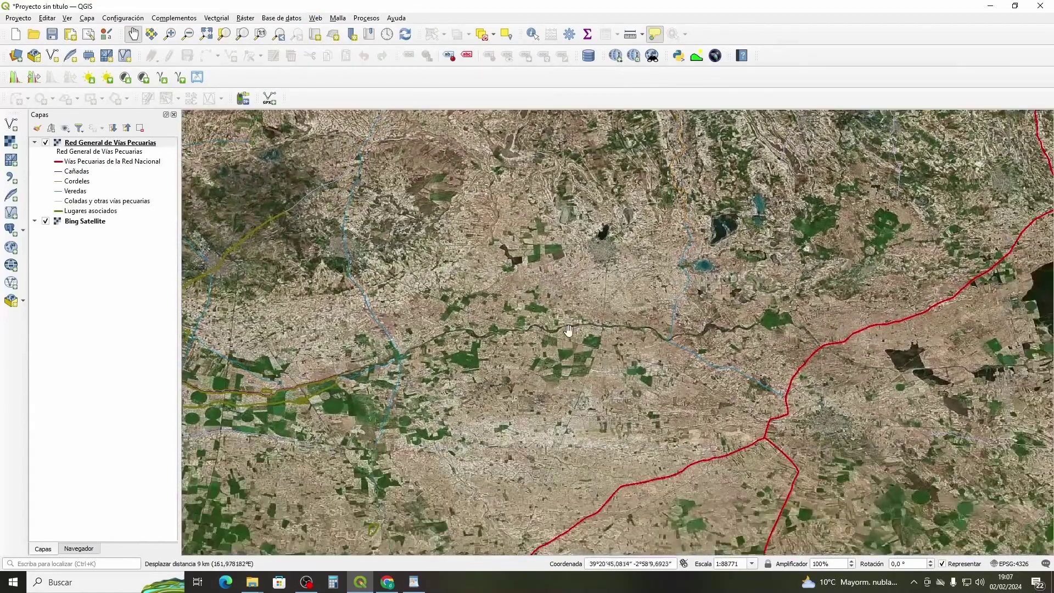
{"action": "left_click_drag", "start_coordinate": [525, 321], "coordinate": [593, 408]}
{"action": "scroll", "coordinate": [546, 348], "scroll_direction": "down", "scroll_amount": 2}
{"action": "left_click_drag", "start_coordinate": [371, 313], "coordinate": [532, 402]}
{"action": "left_click_drag", "start_coordinate": [340, 348], "coordinate": [373, 325]}
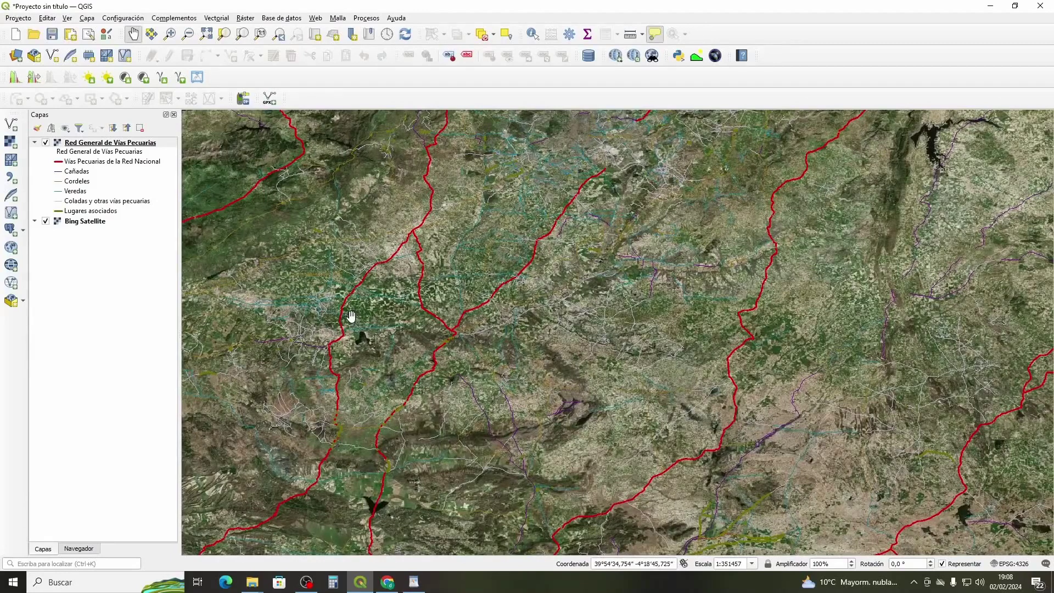
- Connect to the saved IGN WMS server and select the default style of the mtn_rasterizado layer
{"action": "left_click", "coordinate": [11, 248]}
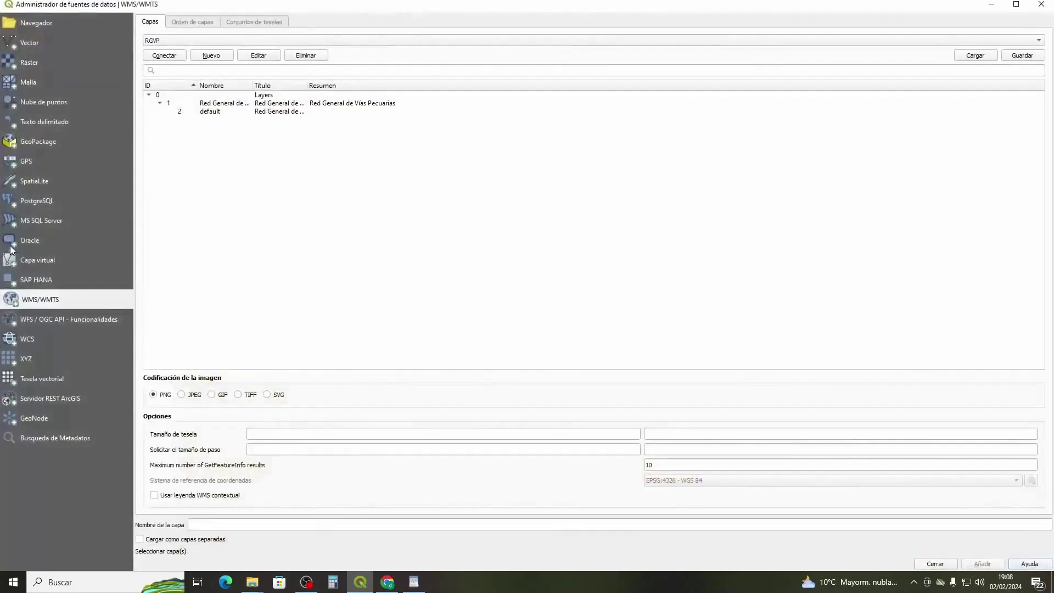
{"action": "left_click", "coordinate": [1040, 41]}
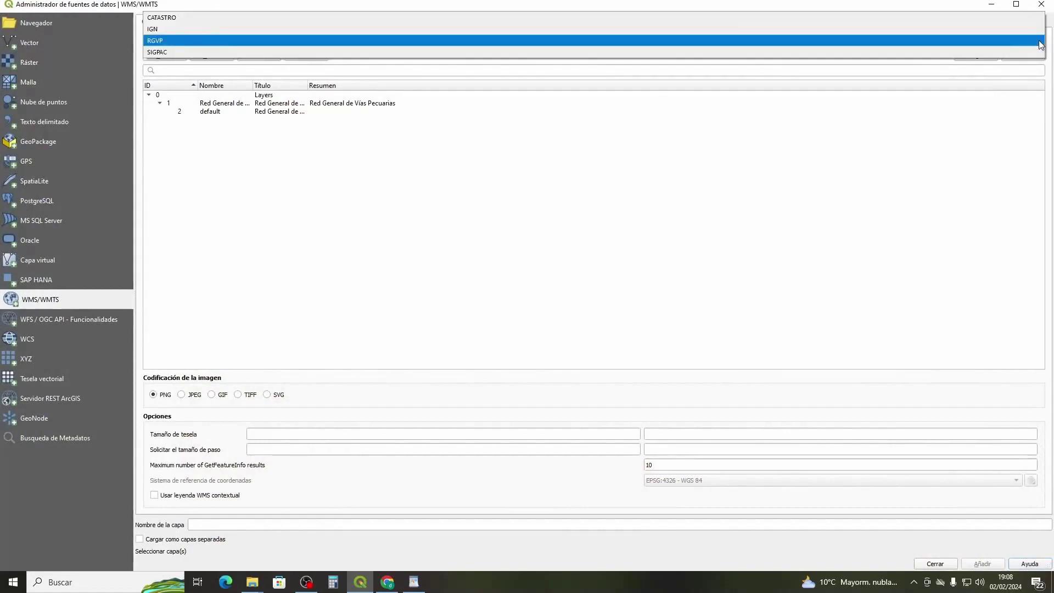
{"action": "left_click", "coordinate": [323, 36]}
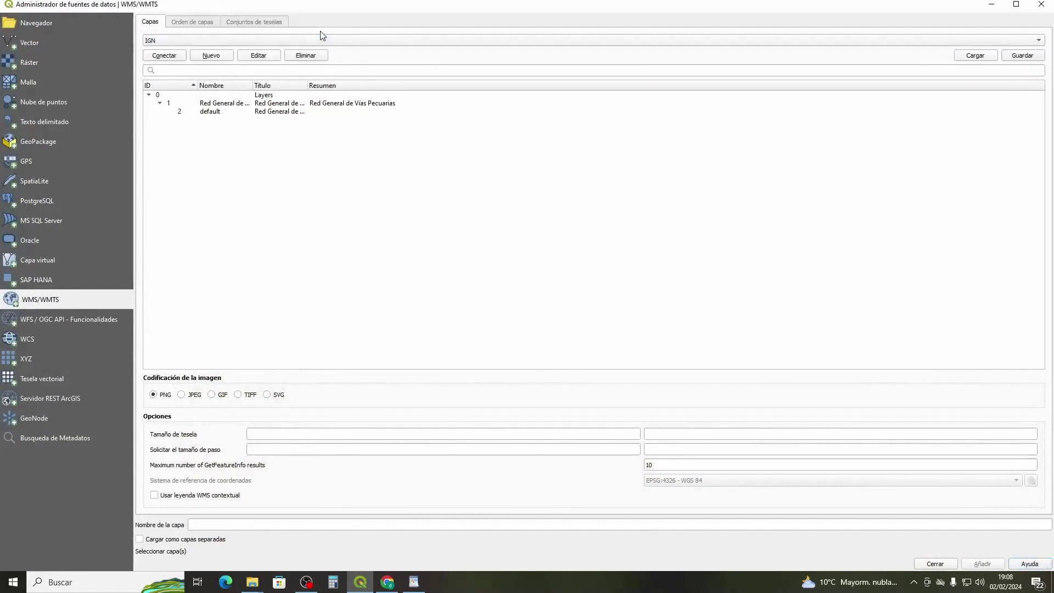
{"action": "left_click", "coordinate": [158, 56]}
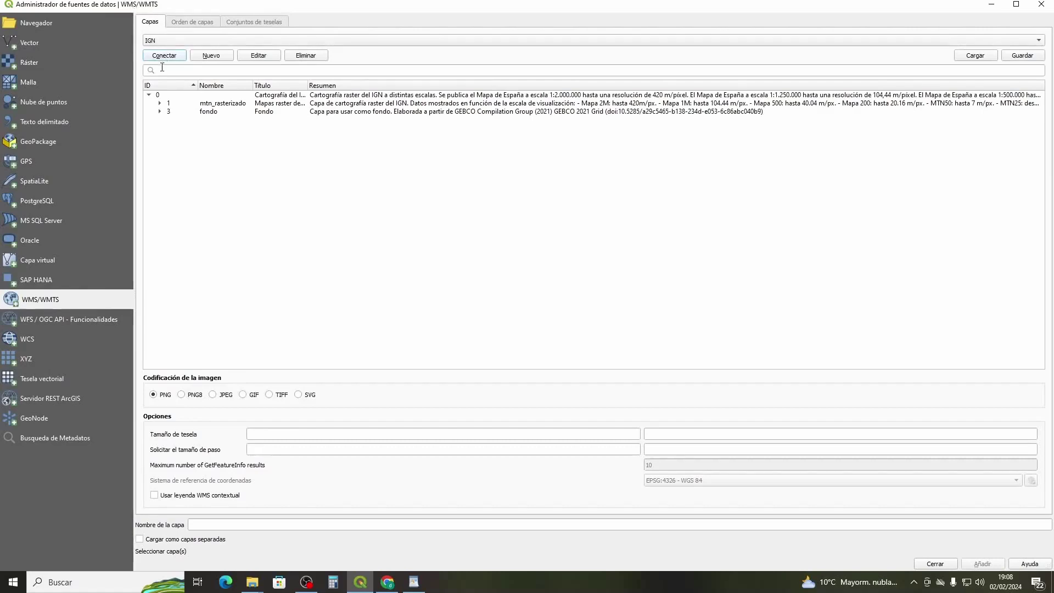
{"action": "left_click", "coordinate": [161, 103]}
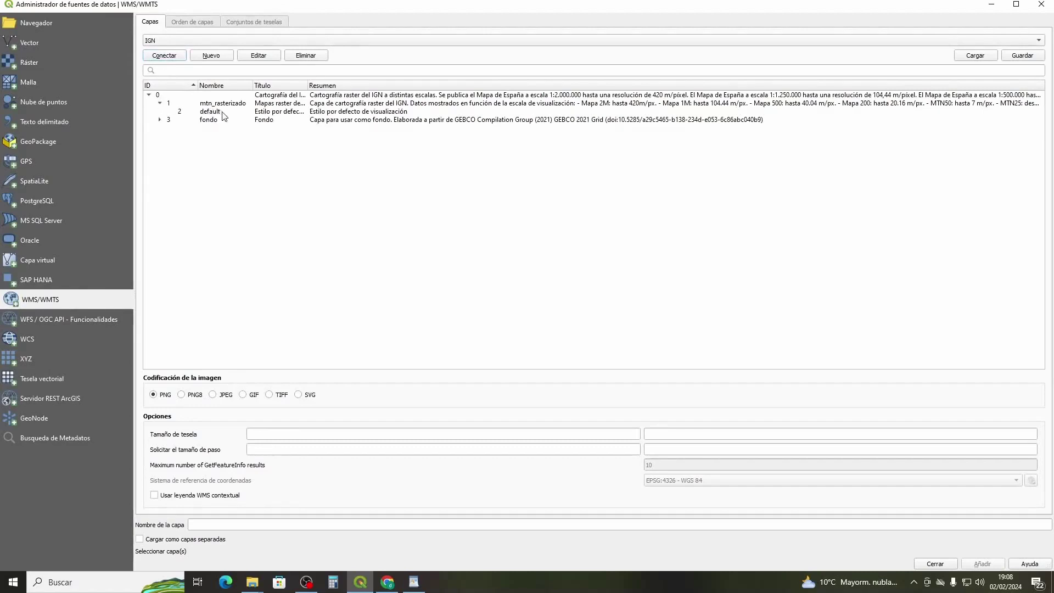
{"action": "left_click", "coordinate": [273, 113]}
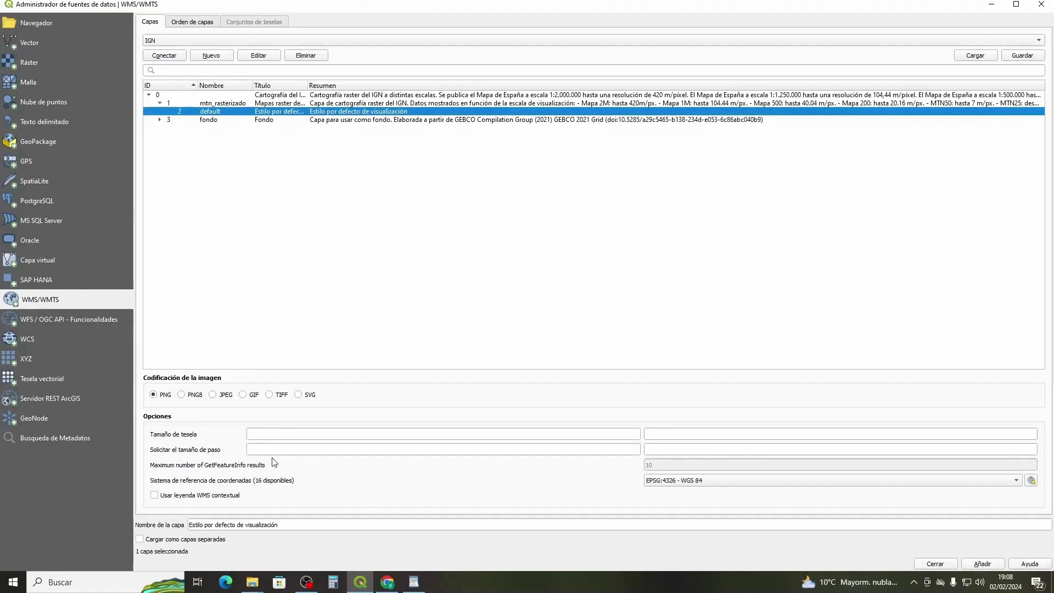
- Name the selected WMS layer MAPA IGN, add it to the project and close the data source manager
{"action": "left_click", "coordinate": [292, 524]}
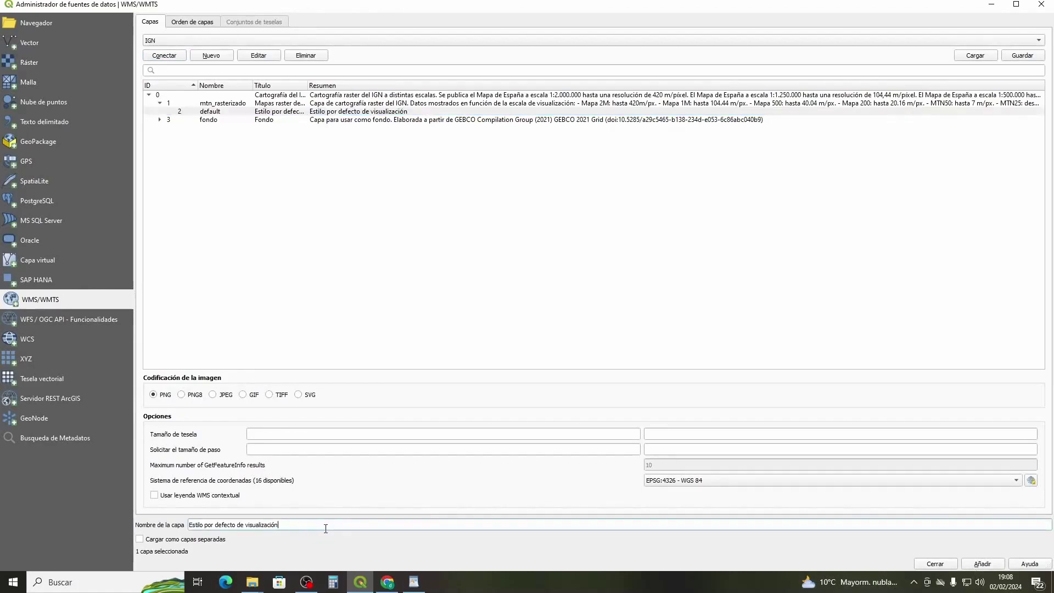
{"action": "key", "text": "BackSpace"}
{"action": "key", "text": "BackSpace"}
{"action": "key", "text": "BackSpace"}
{"action": "key", "text": "BackSpace"}
{"action": "key", "text": "BackSpace"}
{"action": "key", "text": "BackSpace"}
{"action": "key", "text": "BackSpace"}
{"action": "key", "text": "BackSpace"}
{"action": "key", "text": "BackSpace"}
{"action": "key", "text": "BackSpace"}
{"action": "key", "text": "BackSpace"}
{"action": "key", "text": "BackSpace"}
{"action": "key", "text": "BackSpace"}
{"action": "key", "text": "BackSpace"}
{"action": "key", "text": "BackSpace"}
{"action": "key", "text": "BackSpace"}
{"action": "key", "text": "BackSpace"}
{"action": "key", "text": "BackSpace"}
{"action": "key", "text": "BackSpace"}
{"action": "key", "text": "BackSpace"}
{"action": "left_click", "coordinate": [982, 563]}
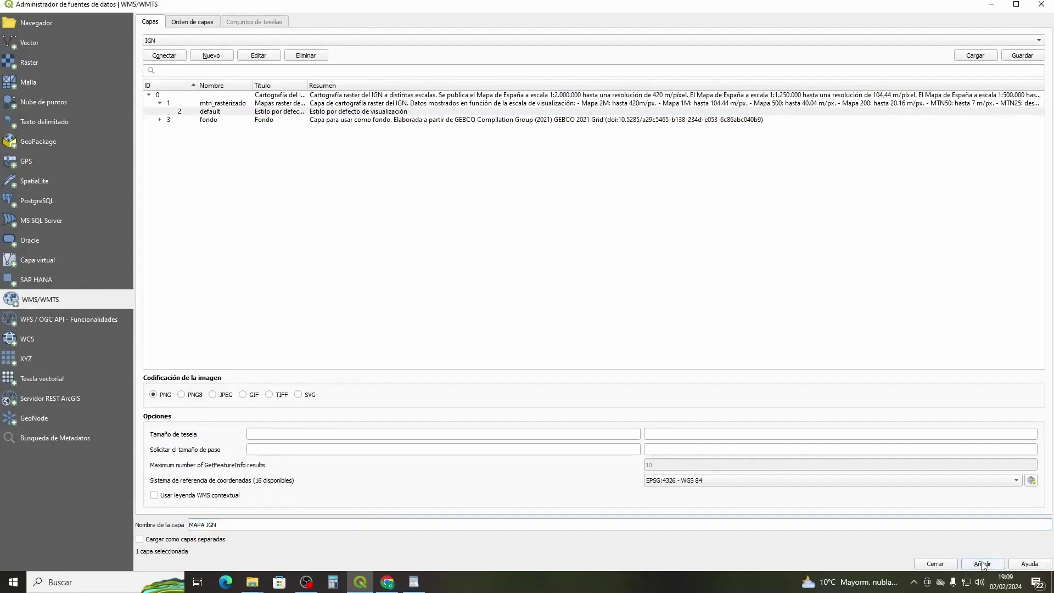
{"action": "left_click", "coordinate": [1041, 4]}
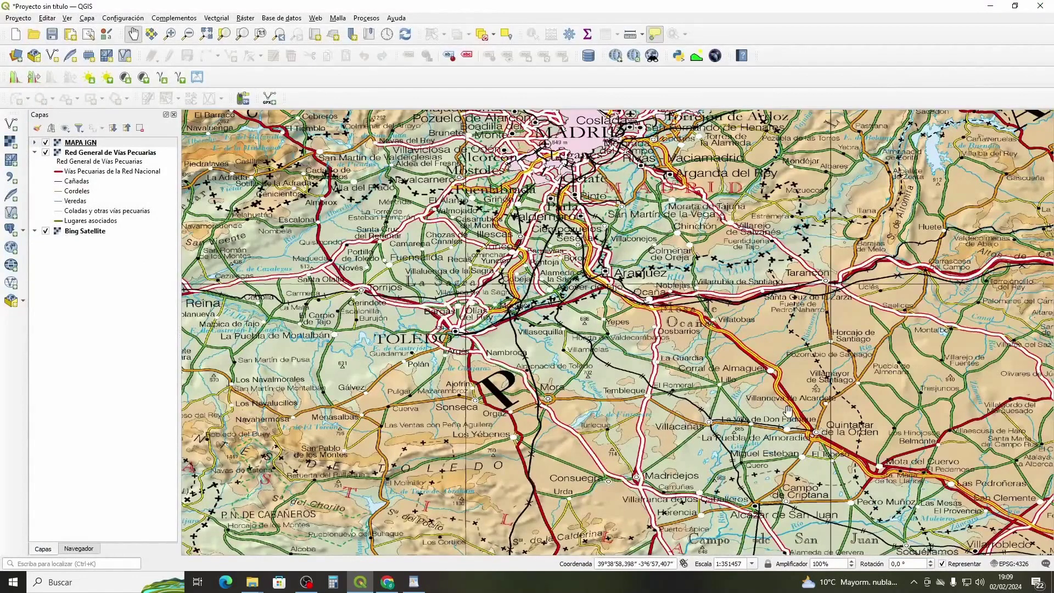
- Inspect the IGN map at scales from about 1:88000 to 1:5350000, including Spain's southern and eastern coasts
{"action": "scroll", "coordinate": [788, 412], "scroll_direction": "up", "scroll_amount": 2}
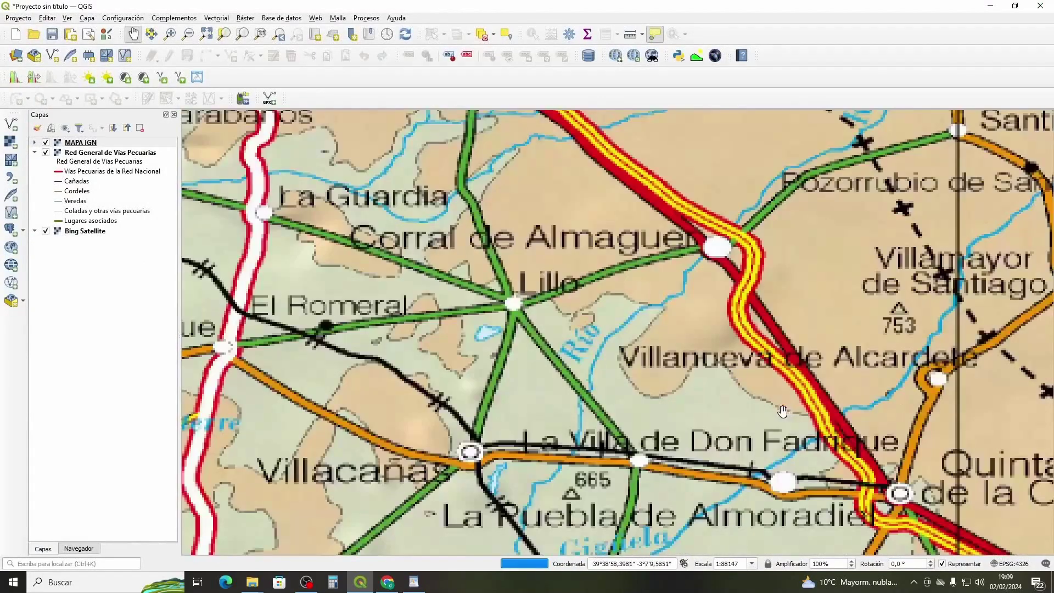
{"action": "scroll", "coordinate": [785, 411], "scroll_direction": "down", "scroll_amount": 4}
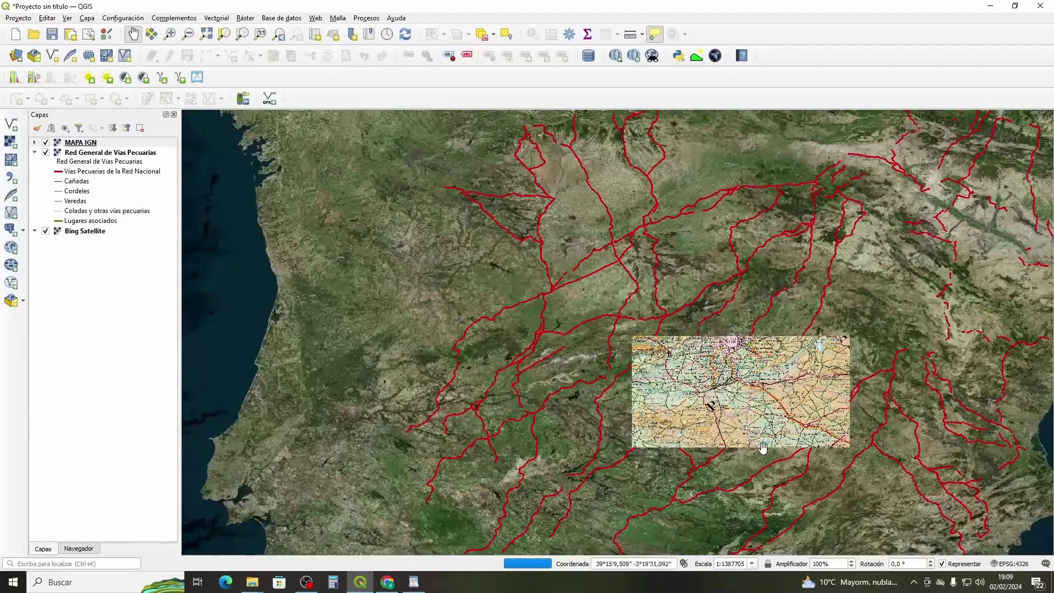
{"action": "left_click_drag", "start_coordinate": [461, 404], "coordinate": [381, 321]}
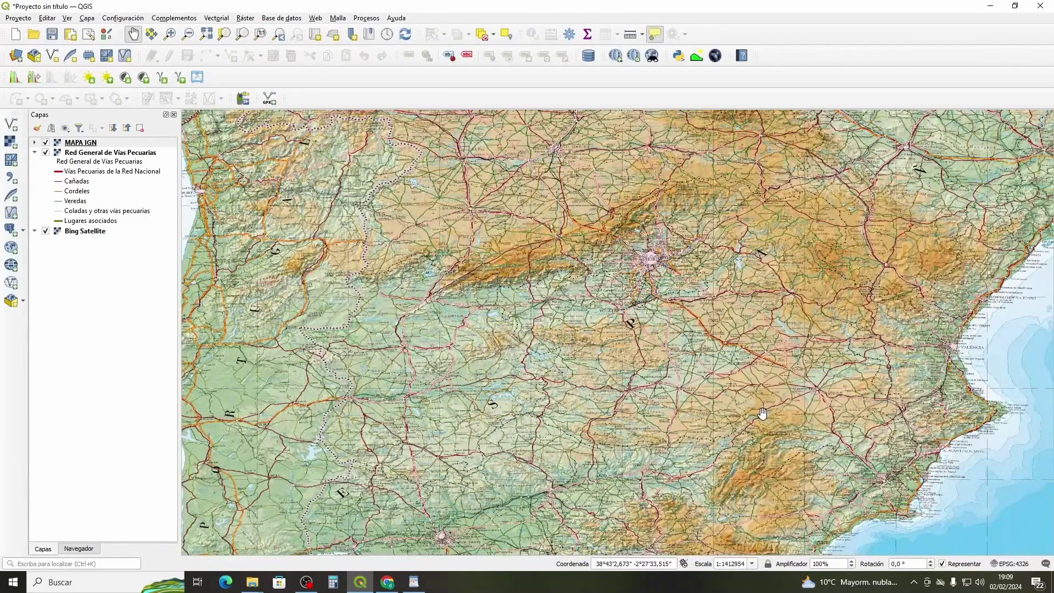
{"action": "scroll", "coordinate": [763, 413], "scroll_direction": "down", "scroll_amount": 2}
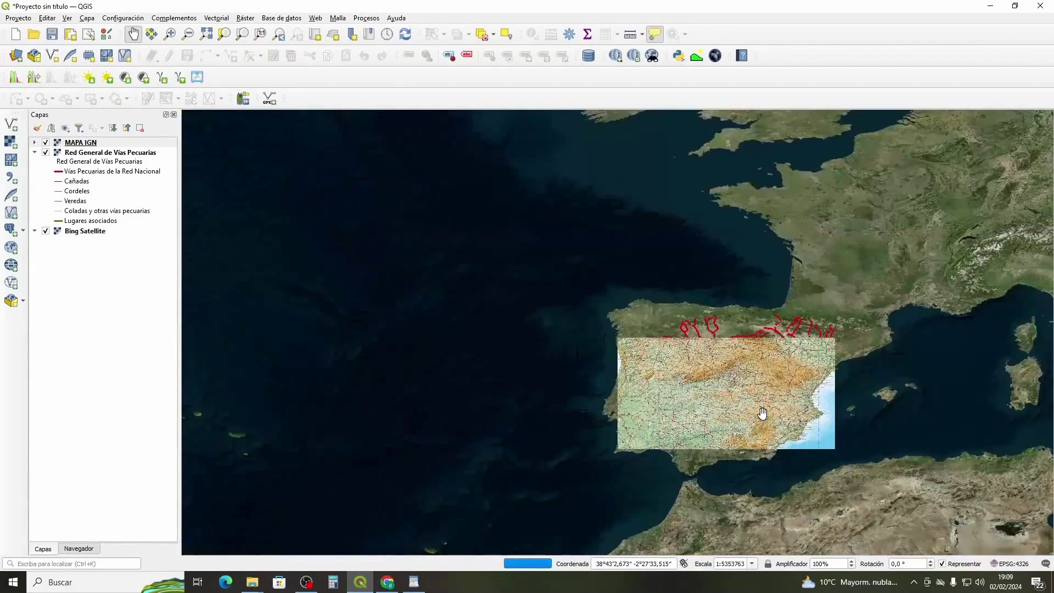
{"action": "scroll", "coordinate": [784, 411], "scroll_direction": "up", "scroll_amount": 2}
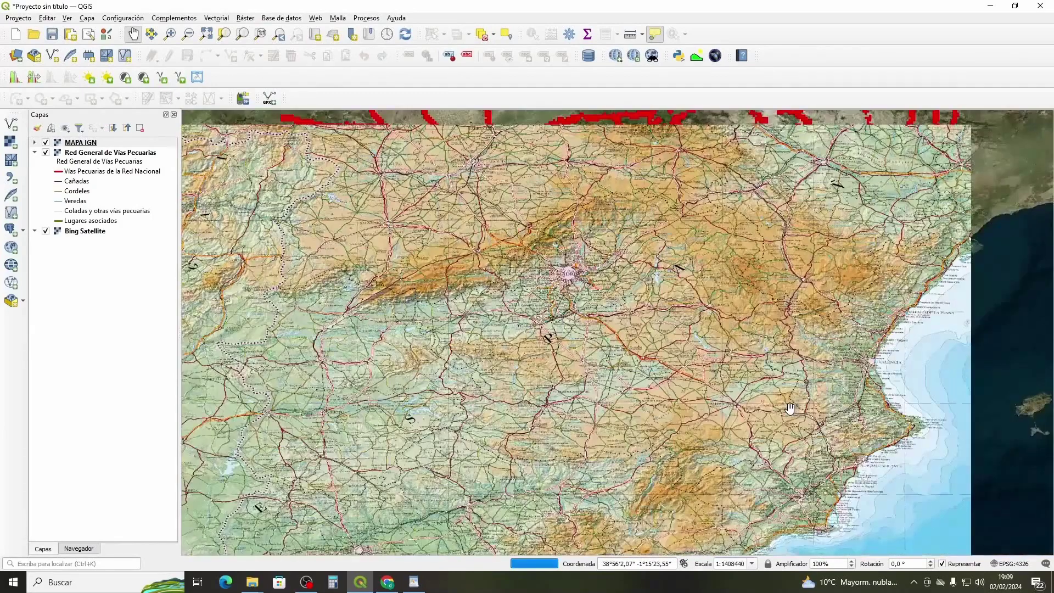
{"action": "left_click_drag", "start_coordinate": [782, 413], "coordinate": [775, 369]}
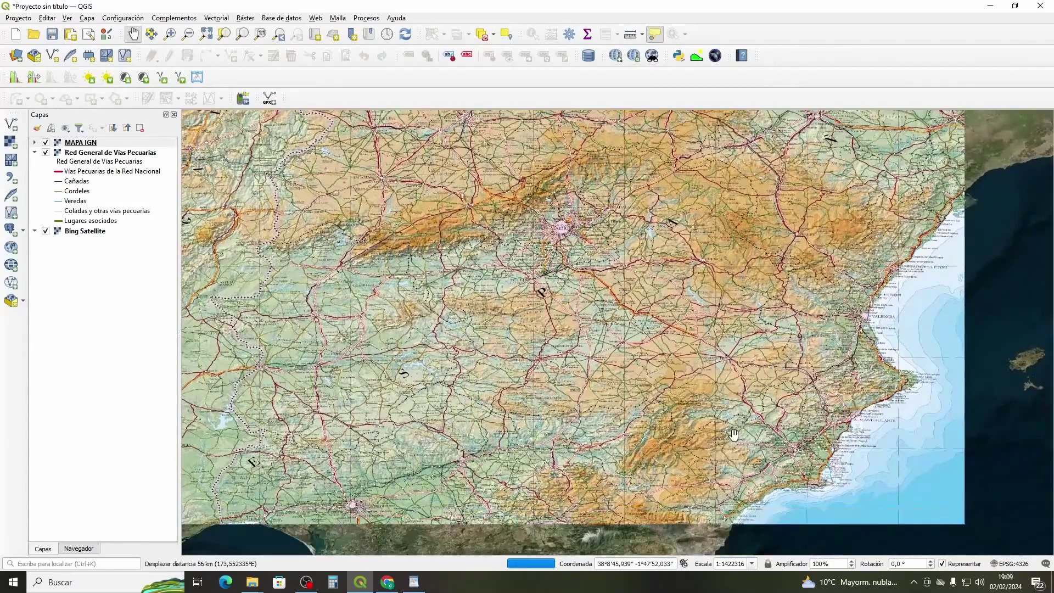
{"action": "left_click_drag", "start_coordinate": [708, 439], "coordinate": [719, 371]}
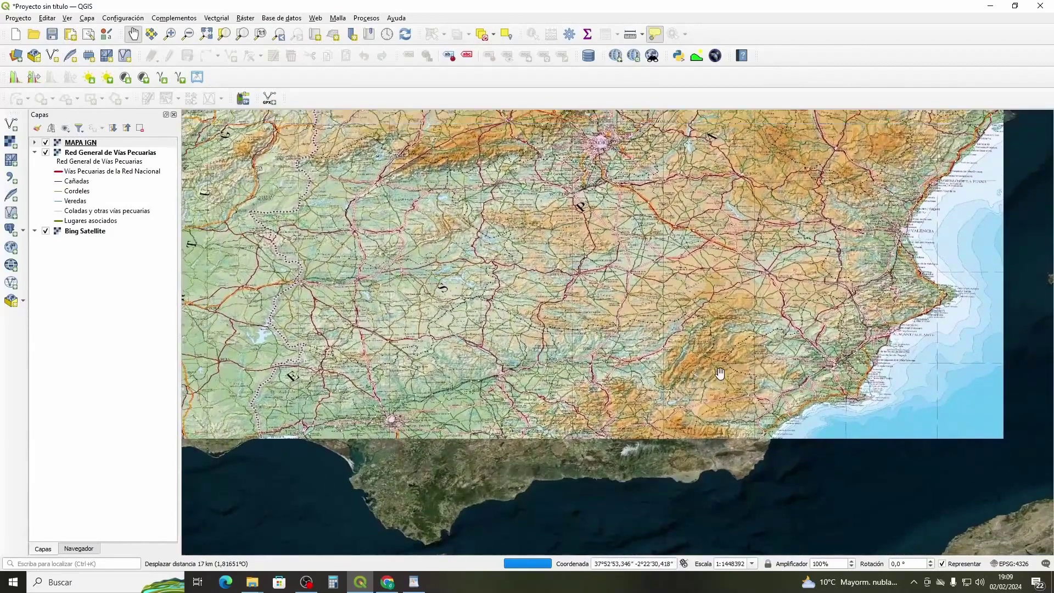
- Toggle the livestock routes layer, hide Bing Satellite, and check the symbology properties of the MAPA IGN layer
{"action": "left_click", "coordinate": [47, 153]}
{"action": "left_click", "coordinate": [47, 153]}
{"action": "left_click", "coordinate": [46, 232]}
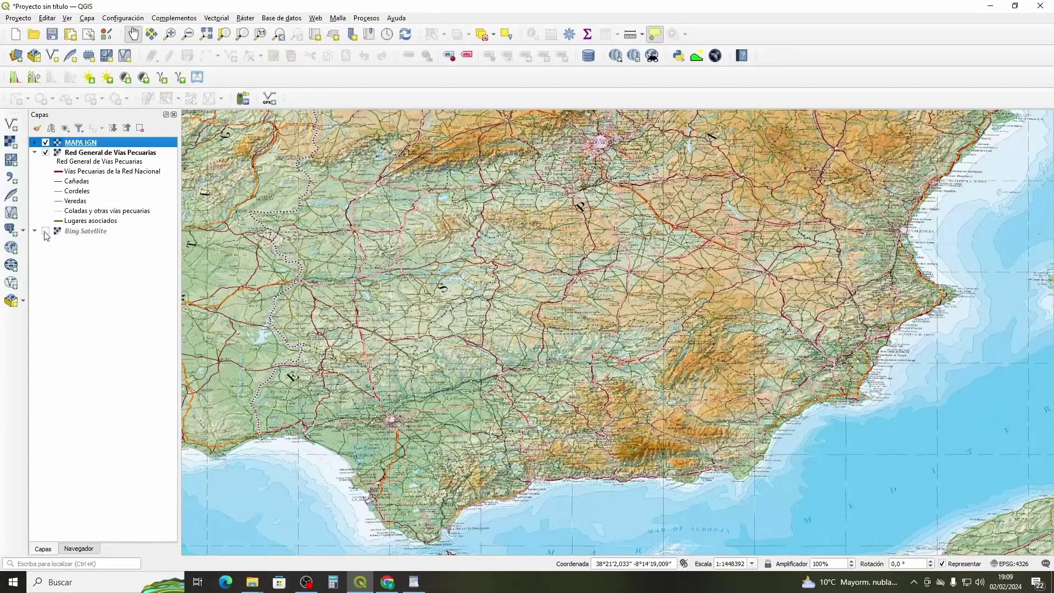
{"action": "double_click", "coordinate": [77, 143]}
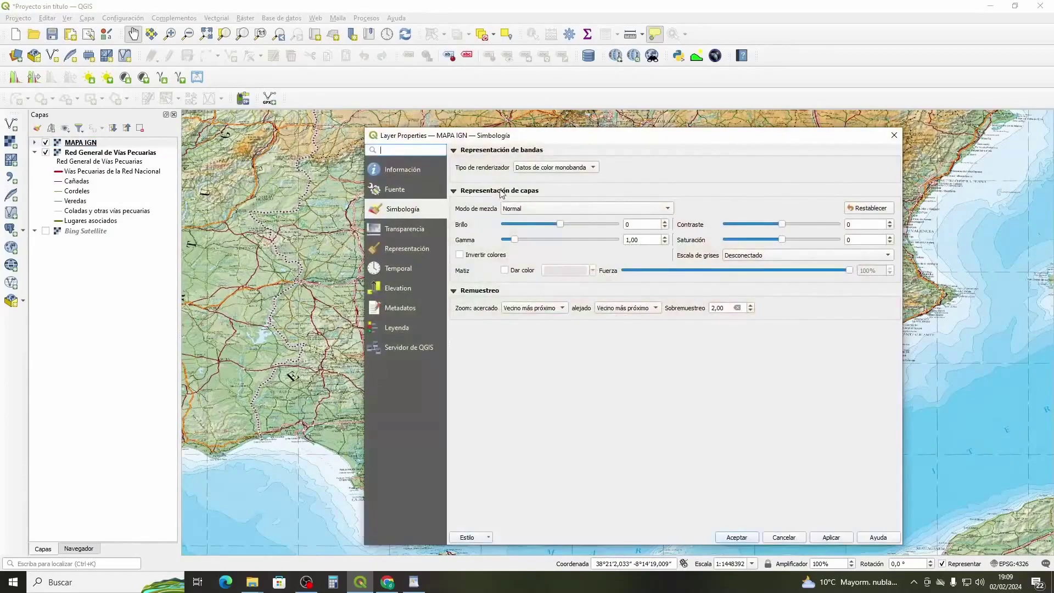
{"action": "left_click", "coordinate": [894, 135]}
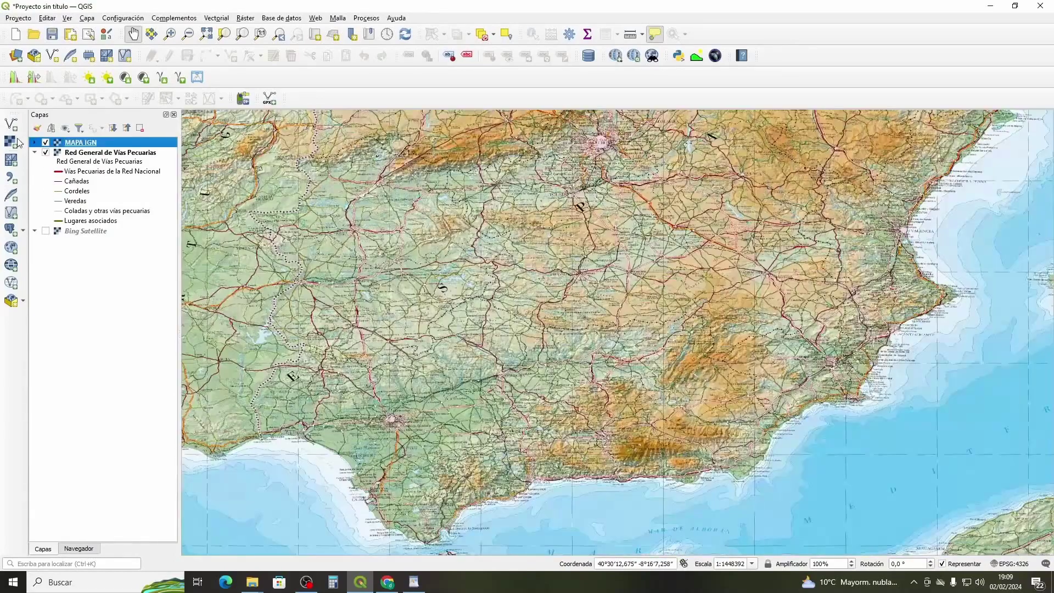
- Hide the MAPA IGN layer and show the Bing Satellite imagery beneath the livestock routes
{"action": "left_click", "coordinate": [45, 143]}
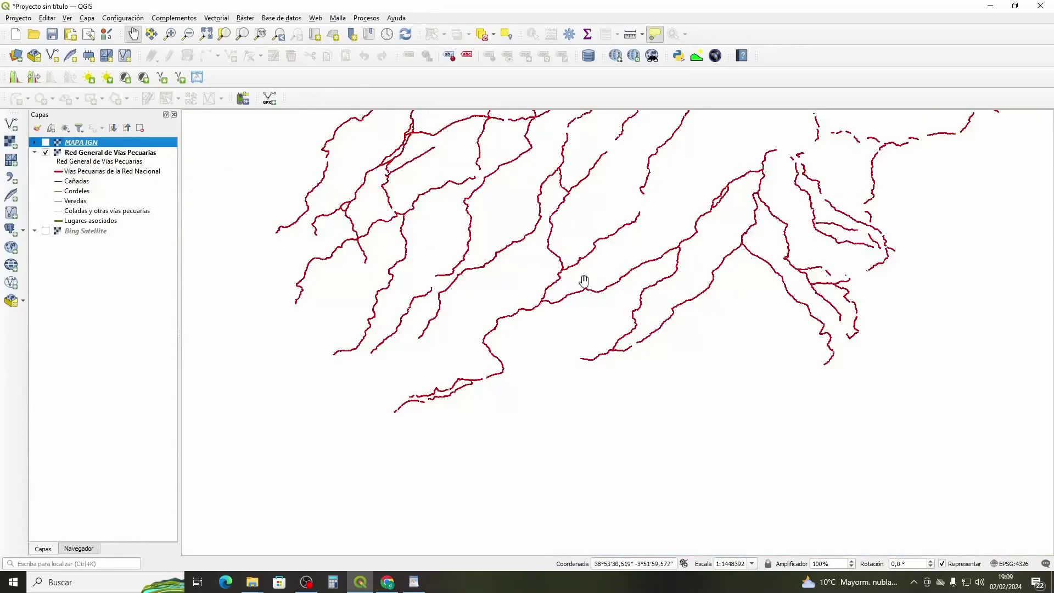
{"action": "left_click_drag", "start_coordinate": [535, 264], "coordinate": [525, 291]}
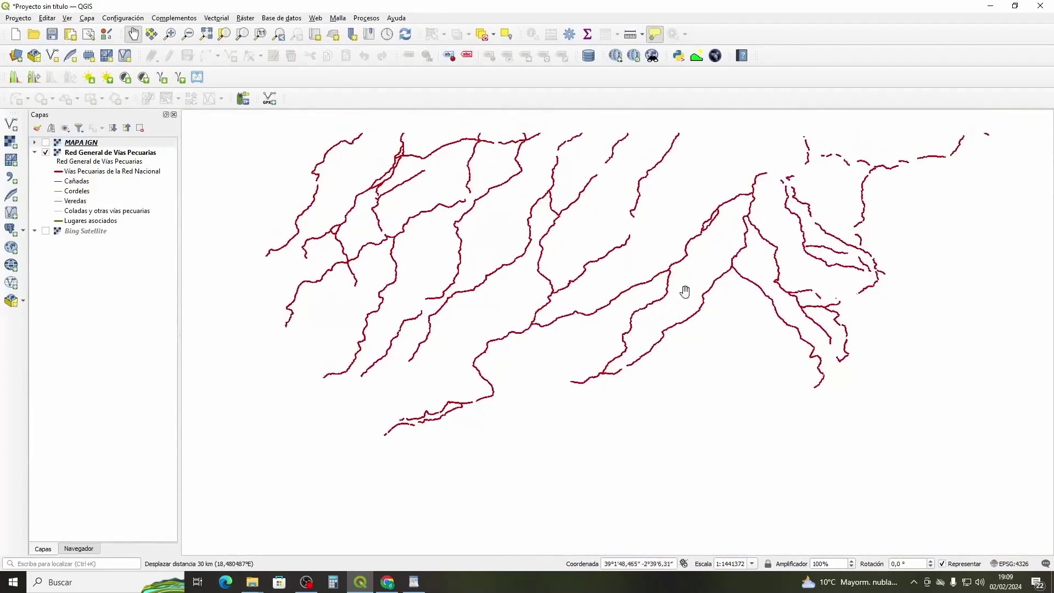
{"action": "left_click_drag", "start_coordinate": [743, 294], "coordinate": [644, 351]}
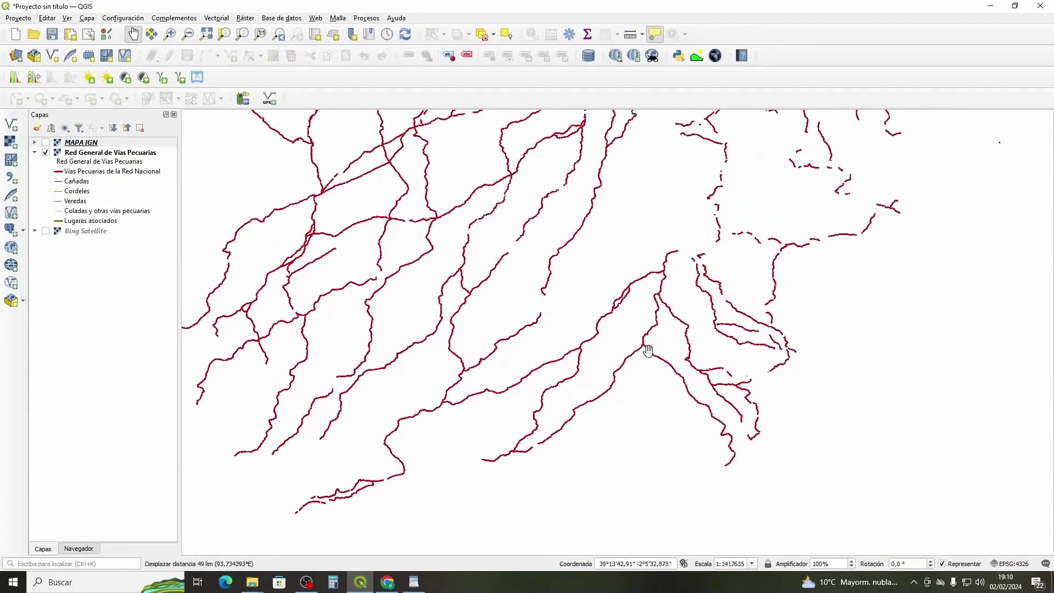
{"action": "left_click", "coordinate": [46, 231]}
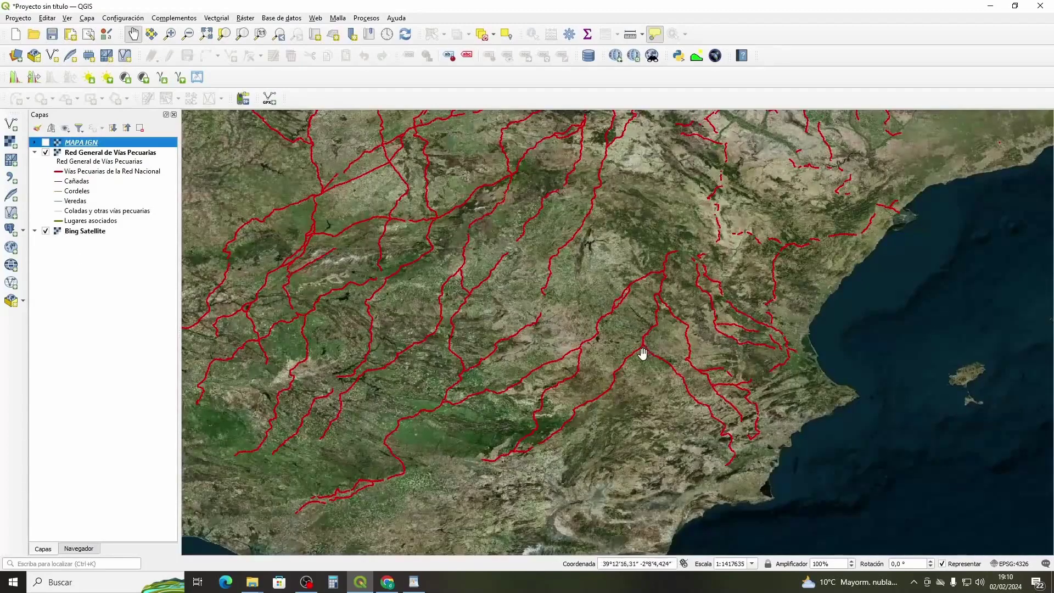
- Examine the livestock routes around the southeastern junction over the satellite imagery at about 1:356000 and closer
{"action": "scroll", "coordinate": [642, 357], "scroll_direction": "up", "scroll_amount": 2}
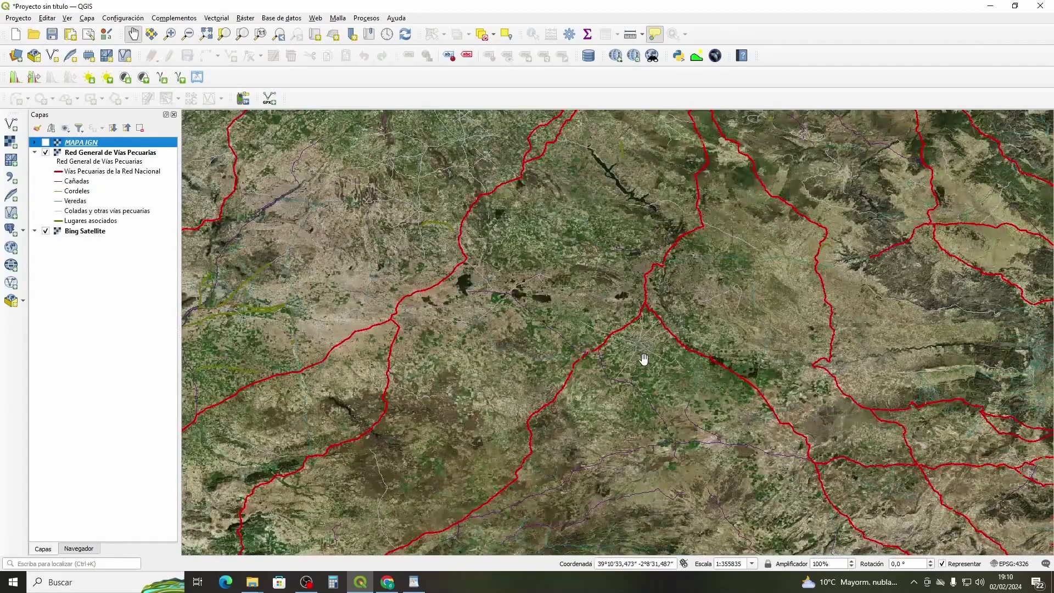
{"action": "left_click_drag", "start_coordinate": [660, 389], "coordinate": [640, 357]}
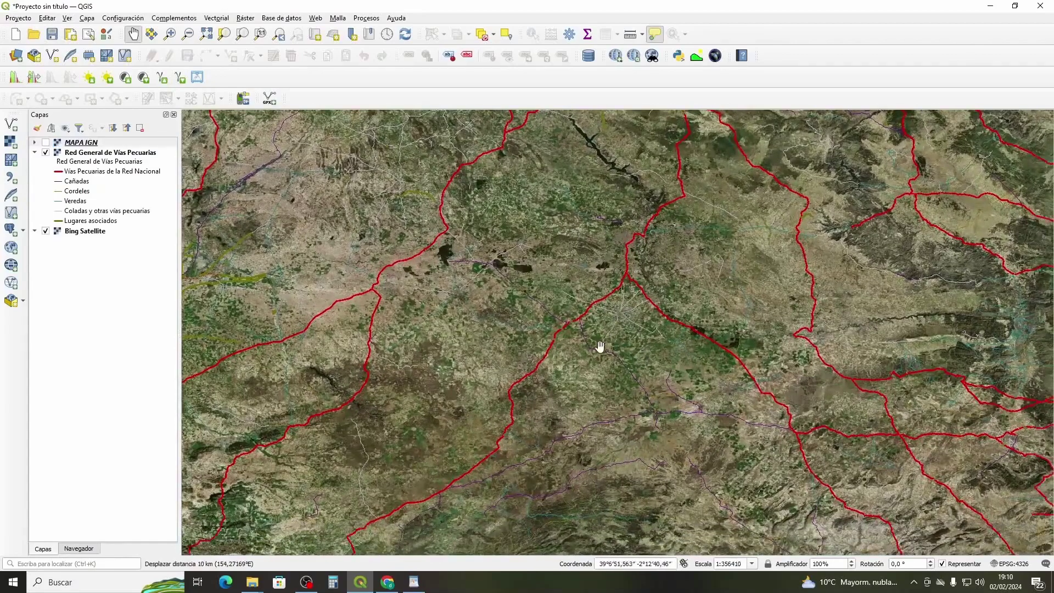
{"action": "scroll", "coordinate": [620, 384], "scroll_direction": "up", "scroll_amount": 2}
{"action": "scroll", "coordinate": [495, 273], "scroll_direction": "down", "scroll_amount": 2}
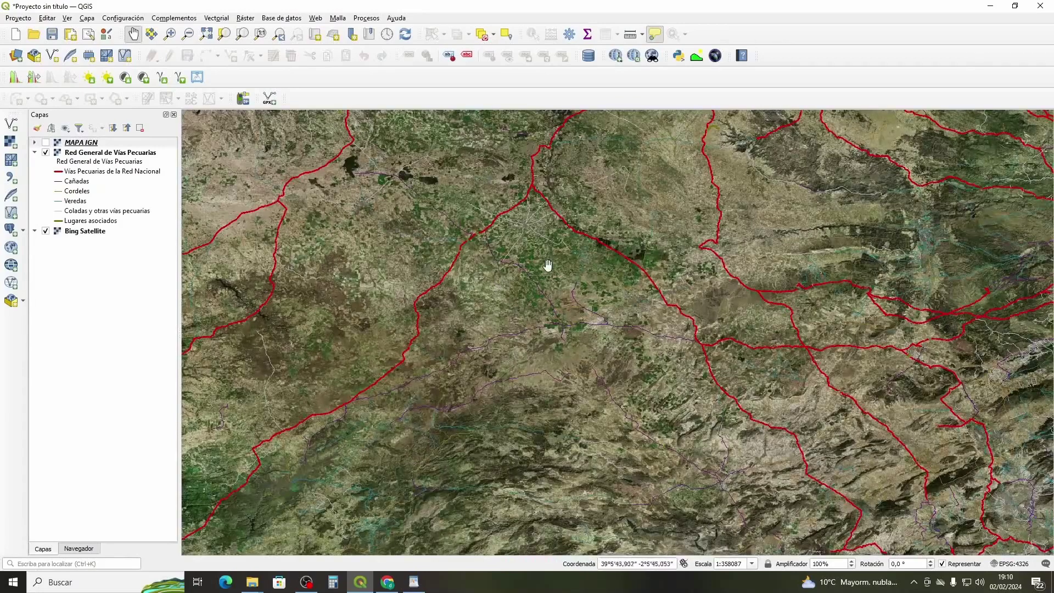
{"action": "left_click_drag", "start_coordinate": [547, 248], "coordinate": [547, 322]}
{"action": "scroll", "coordinate": [565, 342], "scroll_direction": "up", "scroll_amount": 2}
{"action": "scroll", "coordinate": [572, 345], "scroll_direction": "down", "scroll_amount": 2}
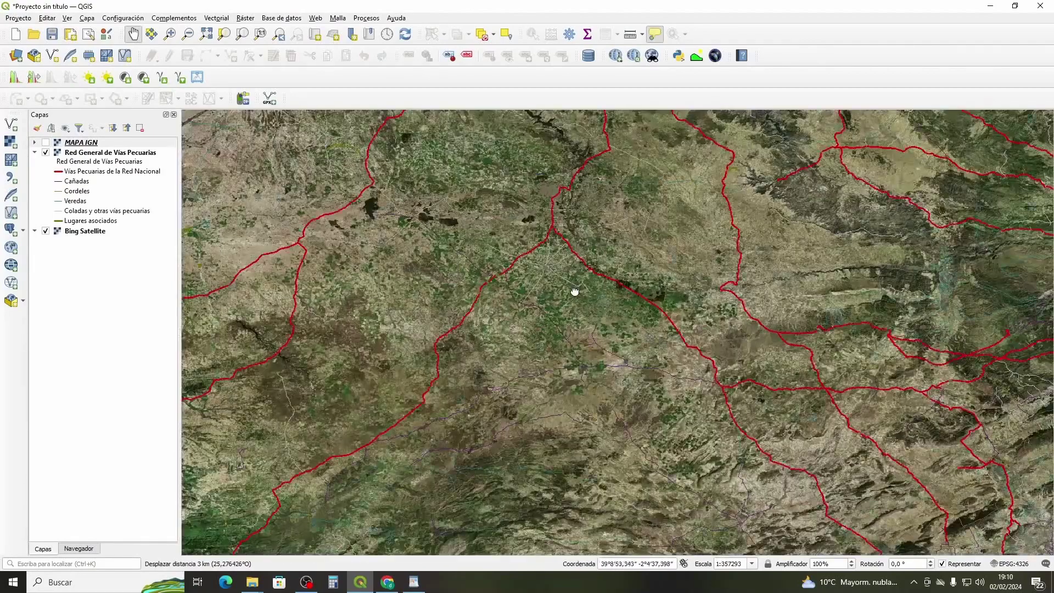
{"action": "left_click_drag", "start_coordinate": [575, 291], "coordinate": [586, 313]}
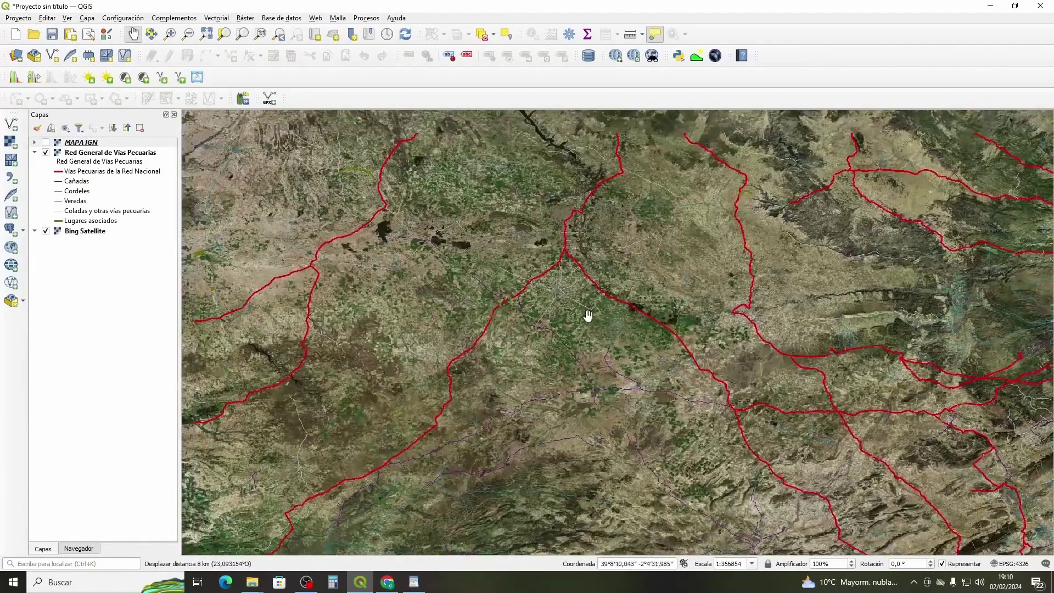
{"action": "left_click_drag", "start_coordinate": [574, 273], "coordinate": [587, 303]}
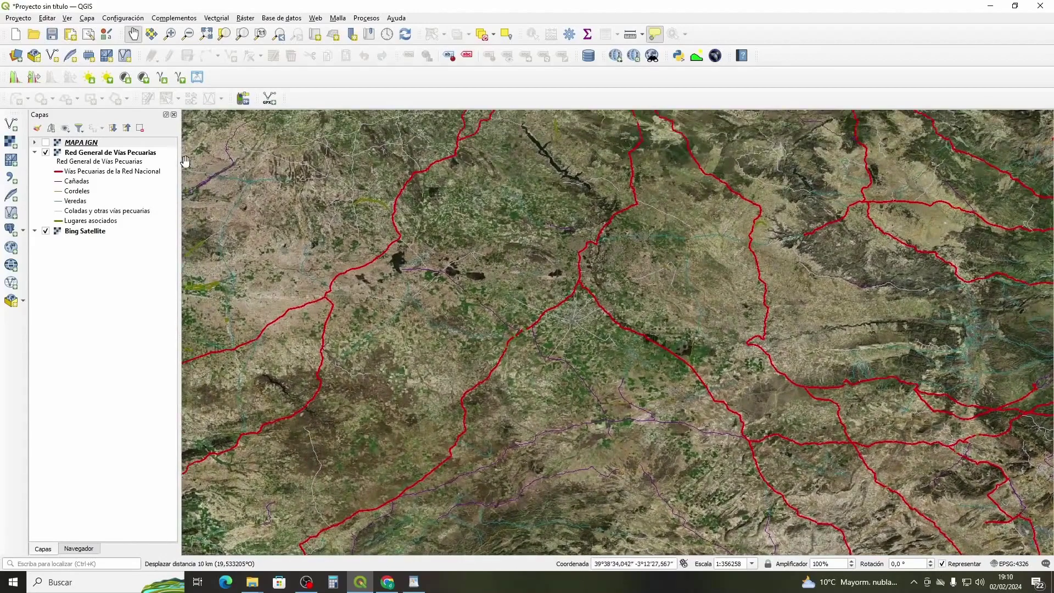
- Show the MAPA IGN layer and examine the area around and east of Albacete down to about 1:22000
{"action": "left_click", "coordinate": [46, 142]}
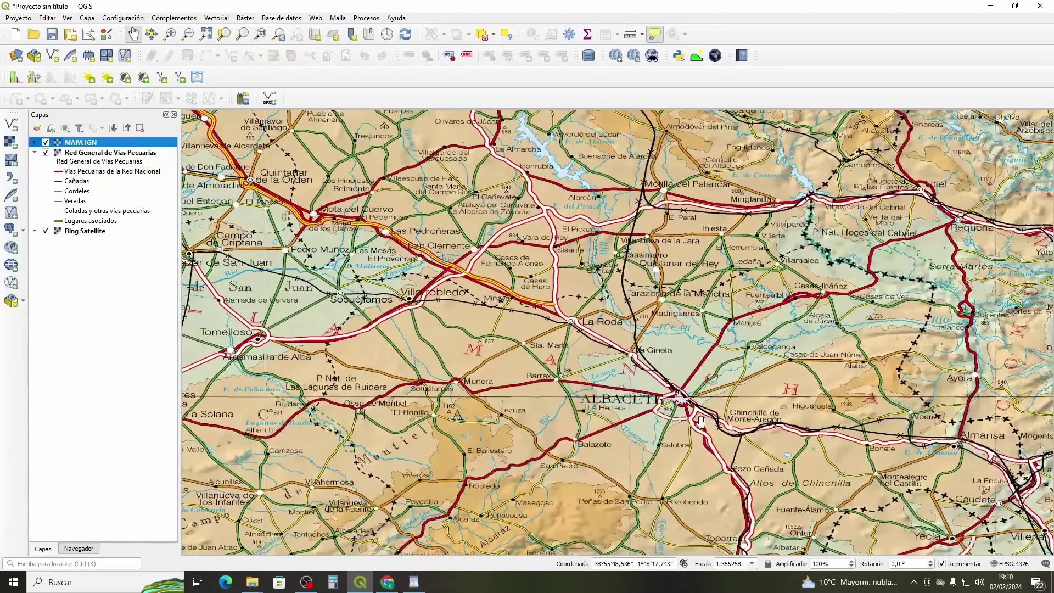
{"action": "scroll", "coordinate": [701, 421], "scroll_direction": "up", "scroll_amount": 2}
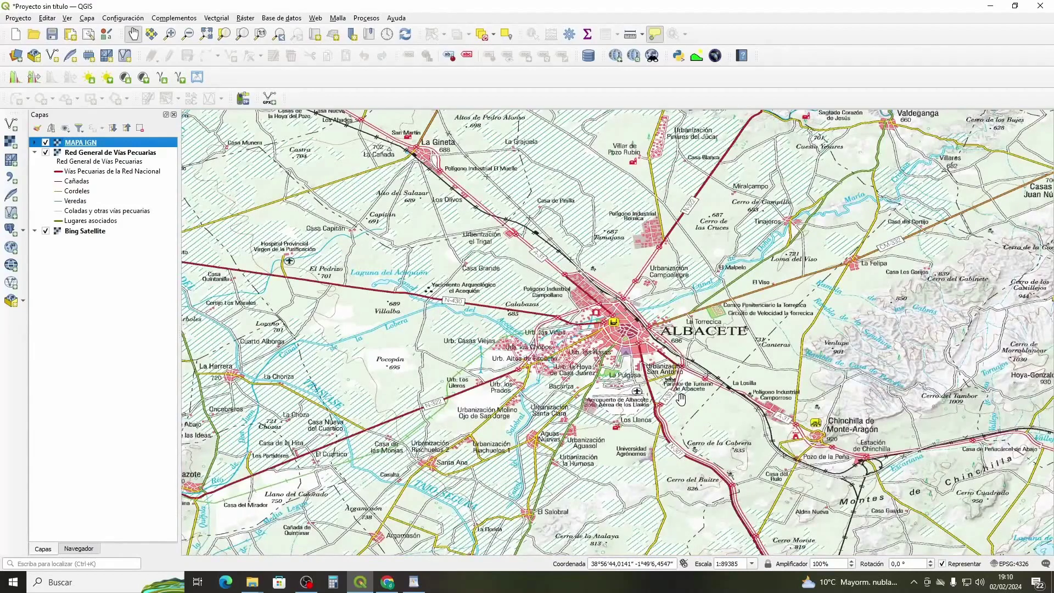
{"action": "scroll", "coordinate": [680, 399], "scroll_direction": "up", "scroll_amount": 2}
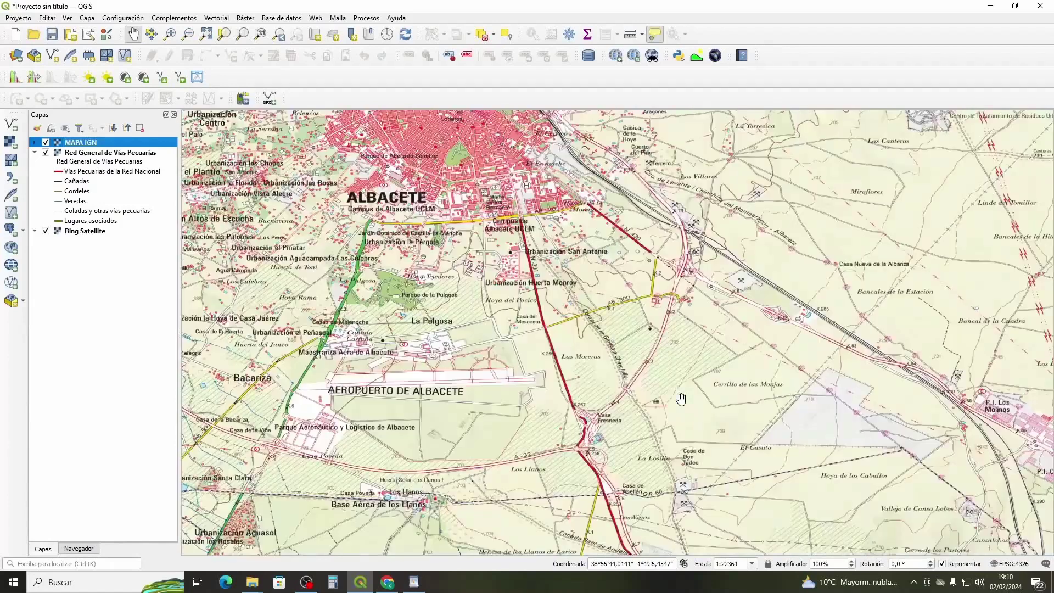
{"action": "left_click_drag", "start_coordinate": [542, 175], "coordinate": [651, 380]}
{"action": "left_click_drag", "start_coordinate": [959, 275], "coordinate": [450, 278]}
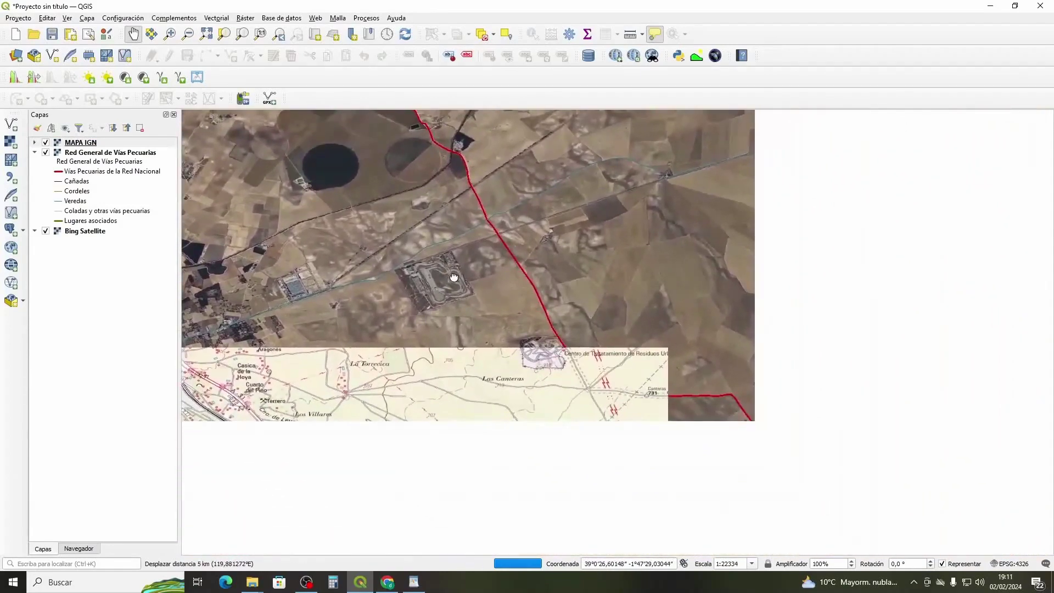
{"action": "left_click_drag", "start_coordinate": [688, 354], "coordinate": [615, 225]}
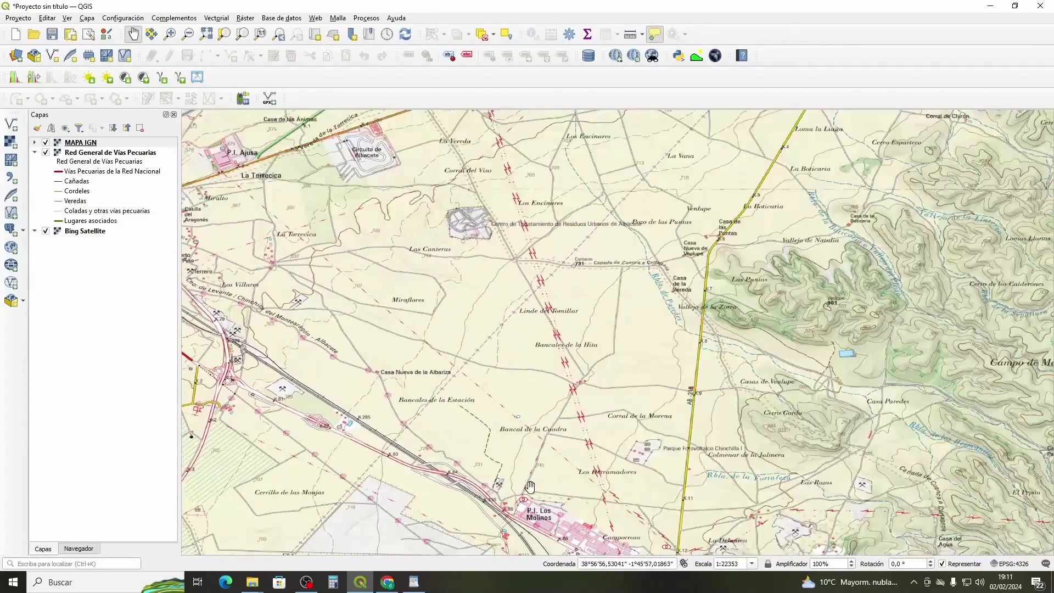
{"action": "mouse_move", "coordinate": [628, 438]}
{"action": "left_mouse_down"}
{"action": "mouse_move", "coordinate": [621, 352]}
{"action": "mouse_move", "coordinate": [624, 427]}
{"action": "left_mouse_up"}
{"action": "left_click_drag", "start_coordinate": [729, 326], "coordinate": [721, 448]}
{"action": "left_click_drag", "start_coordinate": [566, 411], "coordinate": [596, 409]}
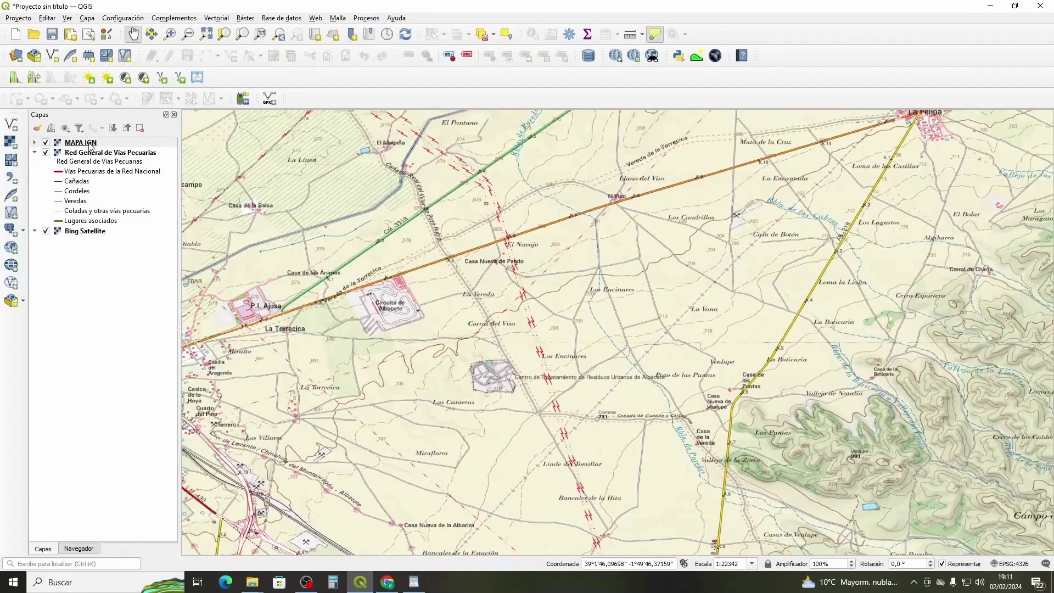
- Move the MAPA IGN layer below Bing Satellite and hide Bing Satellite so the livestock routes overlay the IGN map
{"action": "left_click_drag", "start_coordinate": [89, 144], "coordinate": [71, 259]}
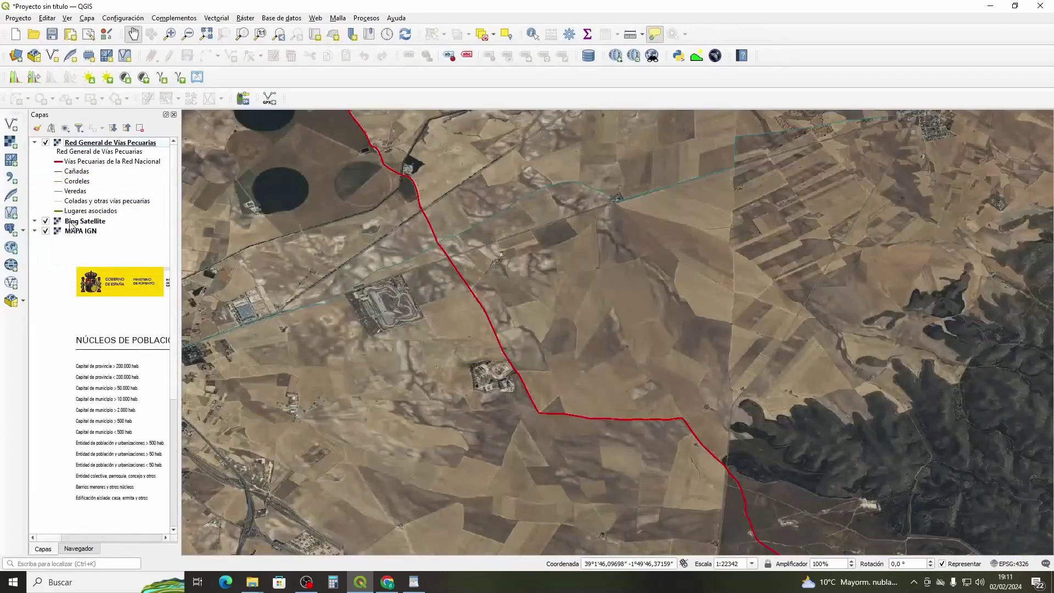
{"action": "left_click", "coordinate": [71, 222]}
{"action": "left_click_drag", "start_coordinate": [455, 416], "coordinate": [451, 339]}
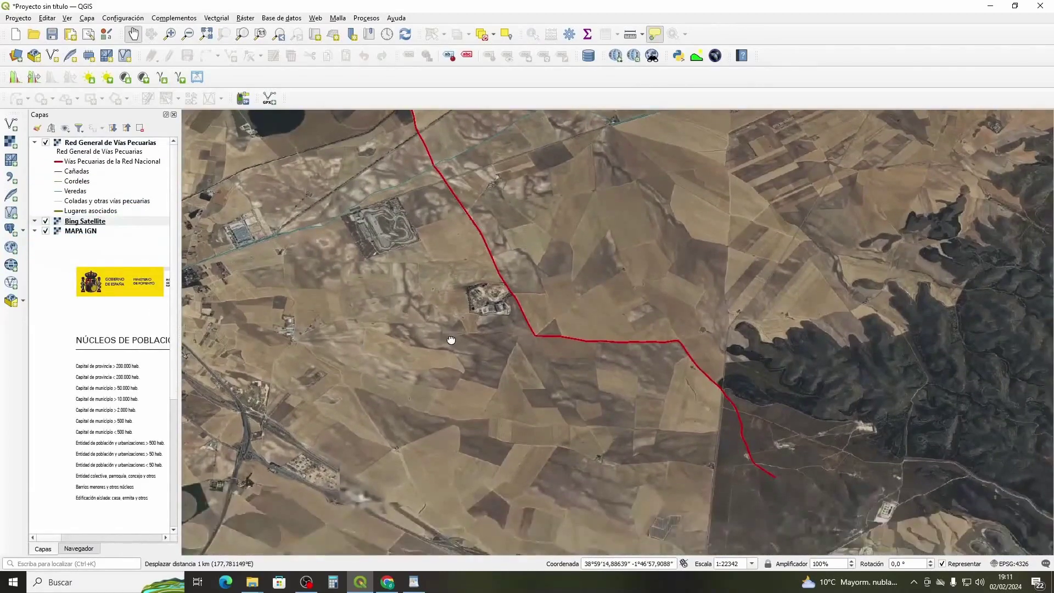
{"action": "left_click", "coordinate": [46, 220]}
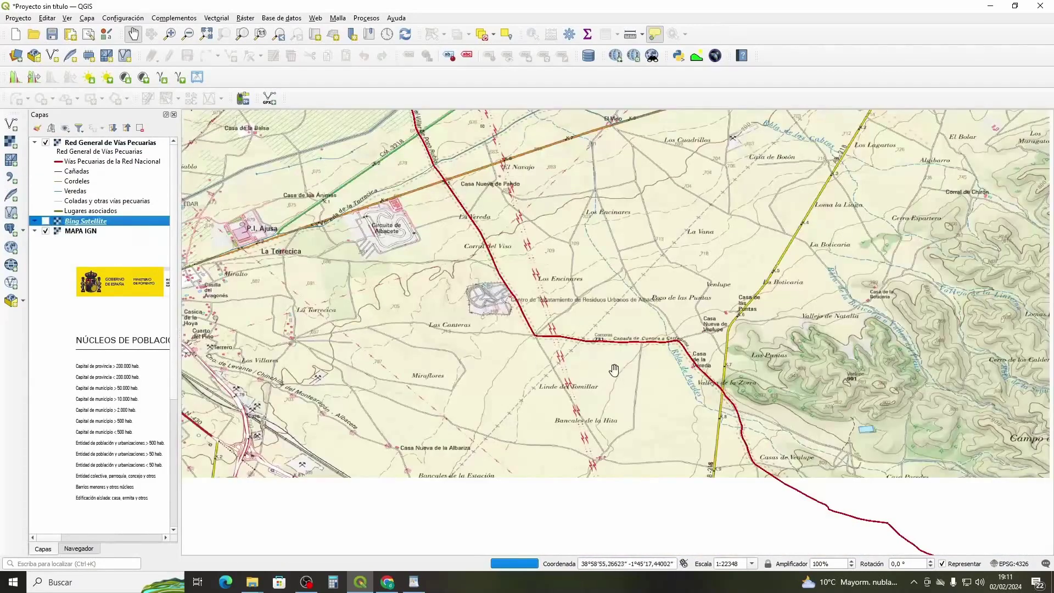
- Follow the national livestock route over the IGN map from east of Albacete southward to the Pinilla area
{"action": "left_click_drag", "start_coordinate": [645, 377], "coordinate": [614, 327]}
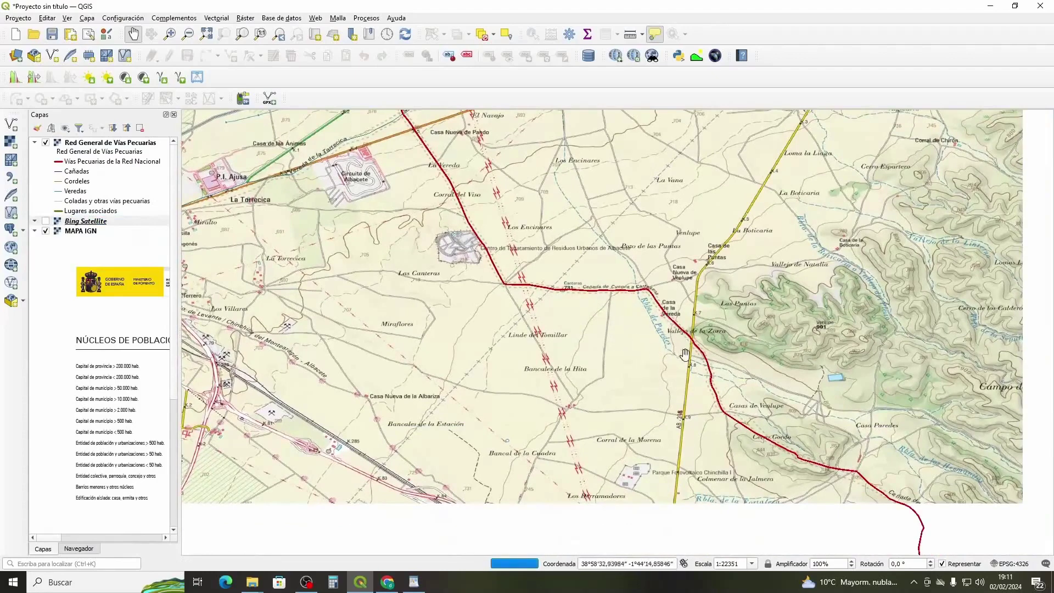
{"action": "scroll", "coordinate": [664, 388], "scroll_direction": "down", "scroll_amount": 2}
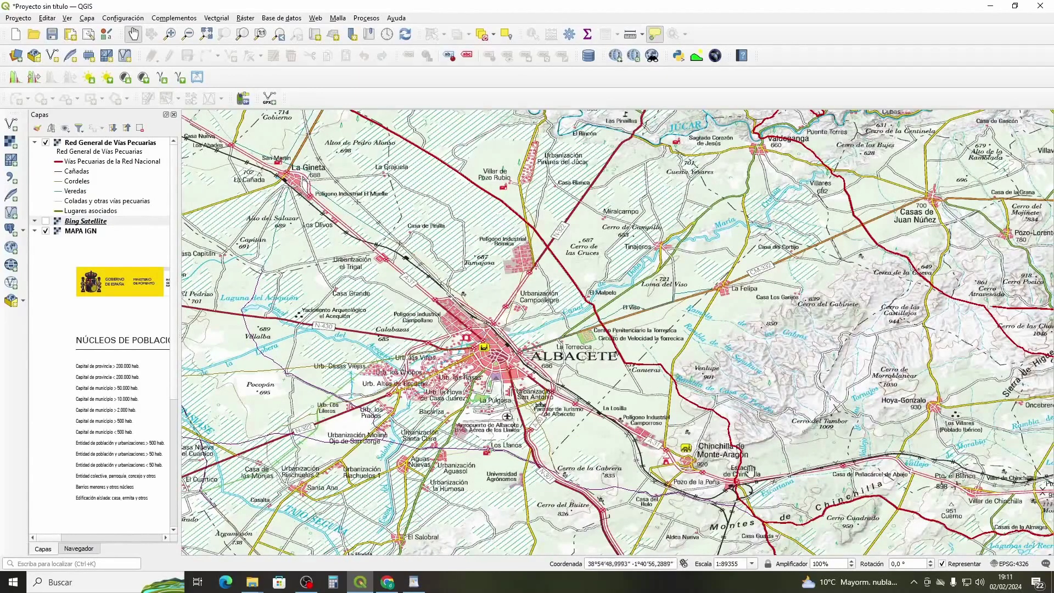
{"action": "left_click_drag", "start_coordinate": [750, 520], "coordinate": [687, 354]}
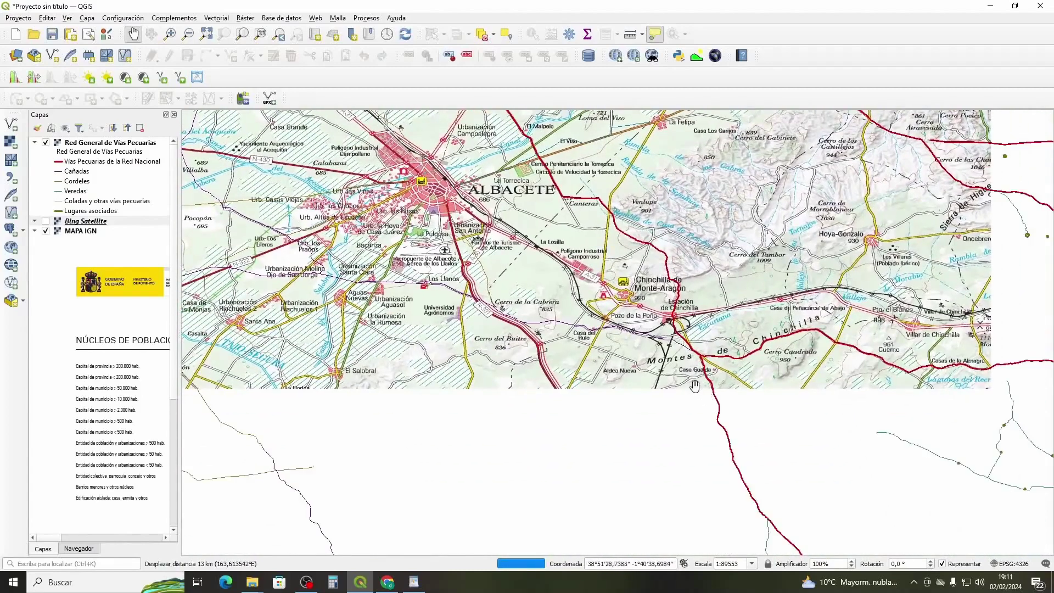
{"action": "left_click_drag", "start_coordinate": [732, 467], "coordinate": [705, 390]}
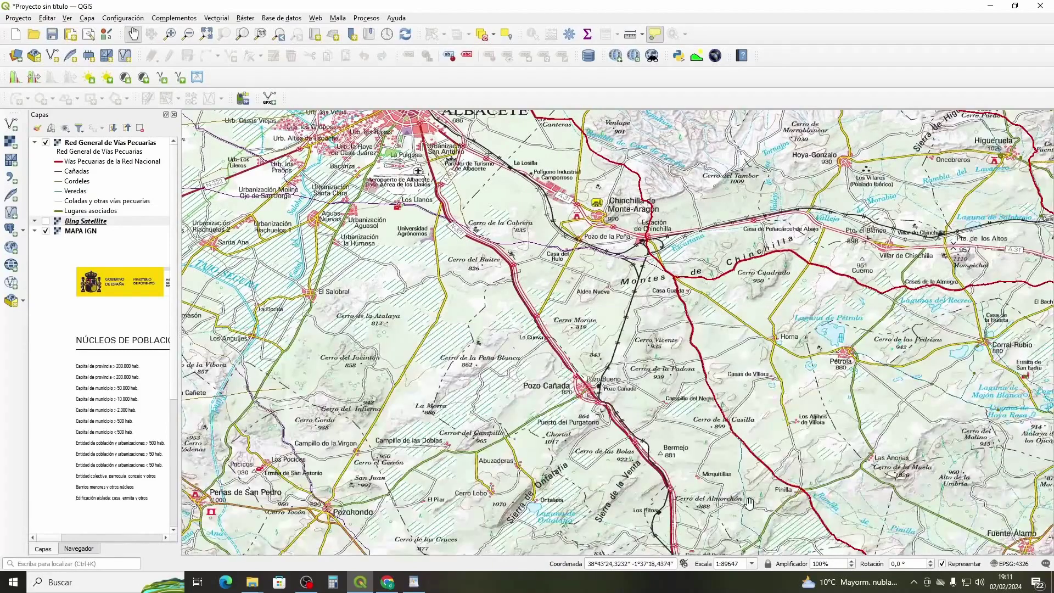
{"action": "left_click_drag", "start_coordinate": [748, 501], "coordinate": [728, 417]}
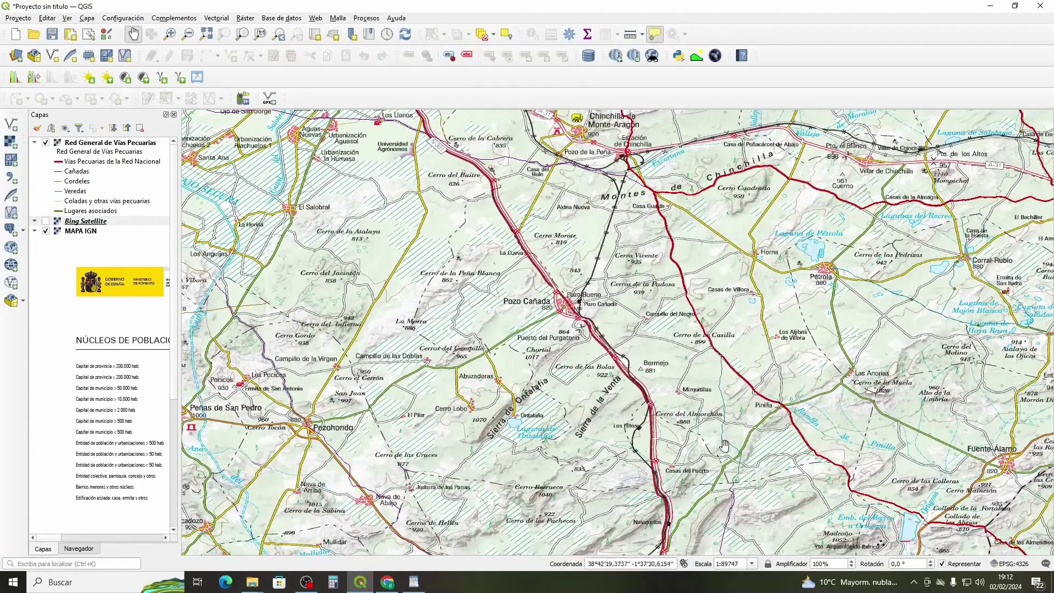
{"action": "scroll", "coordinate": [730, 437], "scroll_direction": "up", "scroll_amount": 2}
{"action": "left_click_drag", "start_coordinate": [715, 248], "coordinate": [721, 400]}
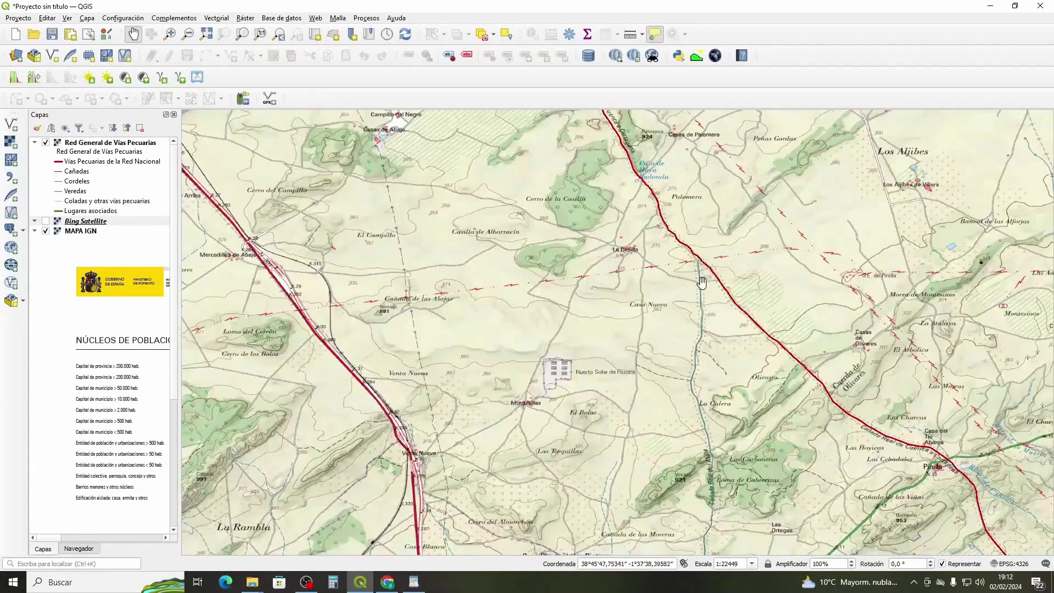
{"action": "left_click_drag", "start_coordinate": [692, 300], "coordinate": [637, 362]}
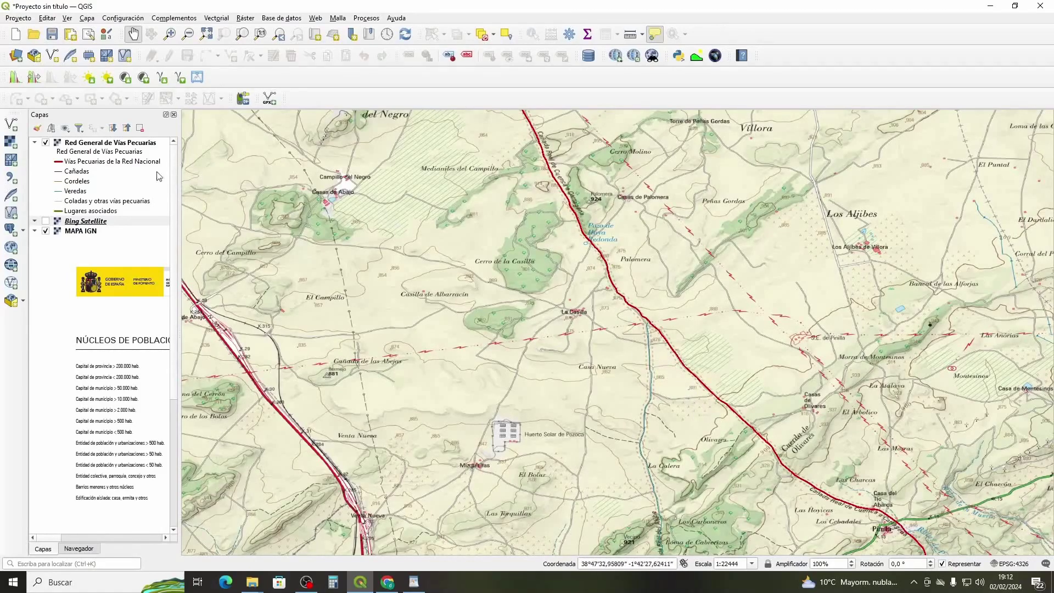
- Toggle the Red General de Vías Pecuarias layer to compare it with the IGN map, and collapse the MAPA IGN legend
{"action": "left_click", "coordinate": [45, 143]}
{"action": "left_click", "coordinate": [45, 142]}
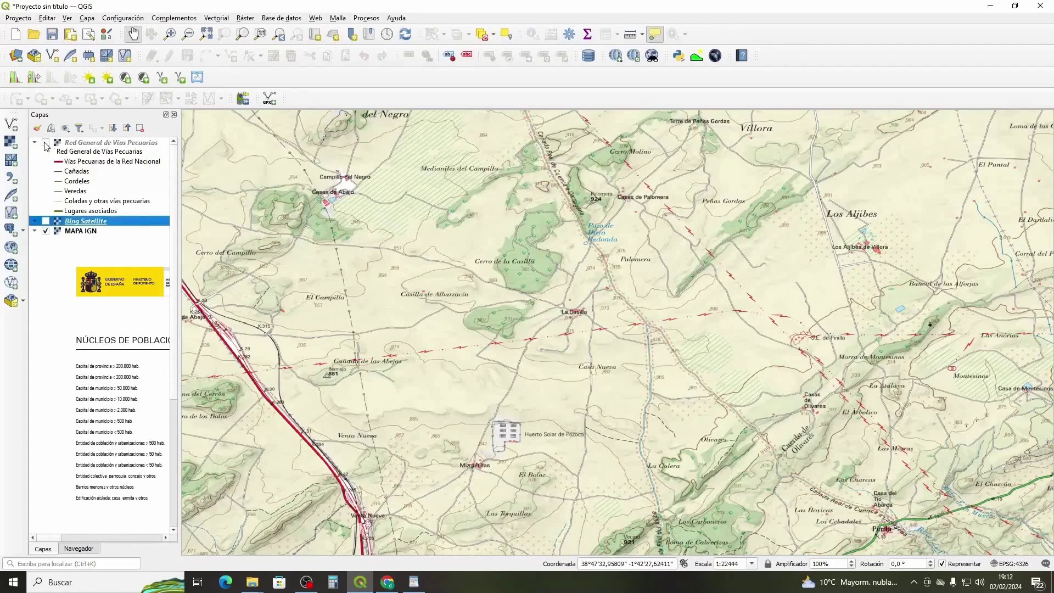
{"action": "left_click", "coordinate": [45, 143]}
{"action": "left_click", "coordinate": [45, 142]}
{"action": "left_click", "coordinate": [46, 143]}
{"action": "left_click", "coordinate": [46, 143]}
{"action": "left_click", "coordinate": [45, 142]}
{"action": "left_click", "coordinate": [45, 142]}
{"action": "left_click", "coordinate": [35, 231]}
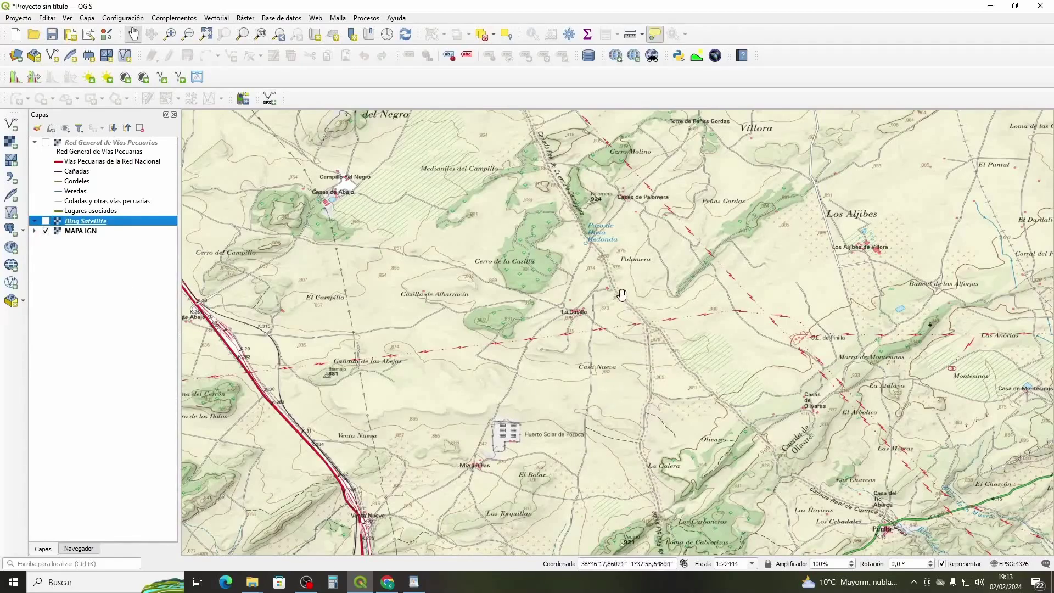
- Show the Red General de Vías Pecuarias layer again over the IGN map, closing any layer properties dialog opened
{"action": "left_click", "coordinate": [42, 142]}
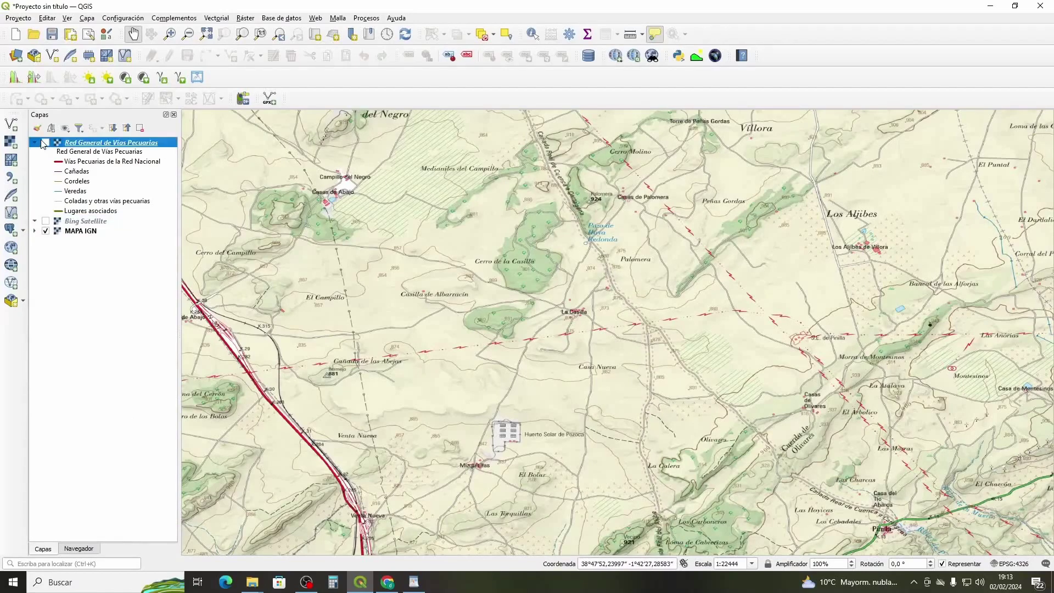
{"action": "left_click", "coordinate": [46, 143]}
{"action": "left_click", "coordinate": [46, 143]}
{"action": "left_click", "coordinate": [46, 143]}
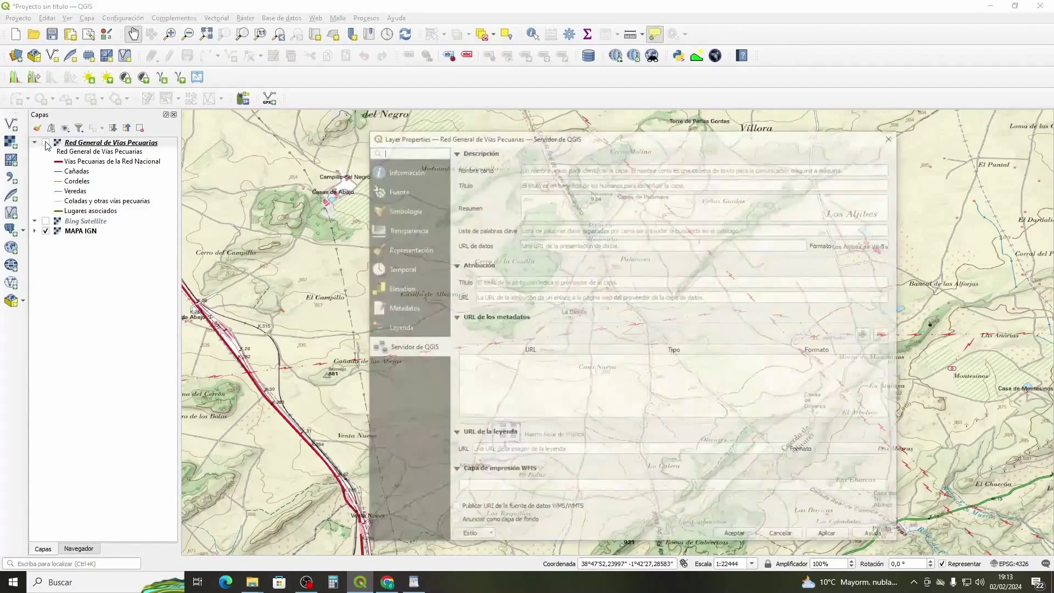
{"action": "left_click", "coordinate": [894, 135]}
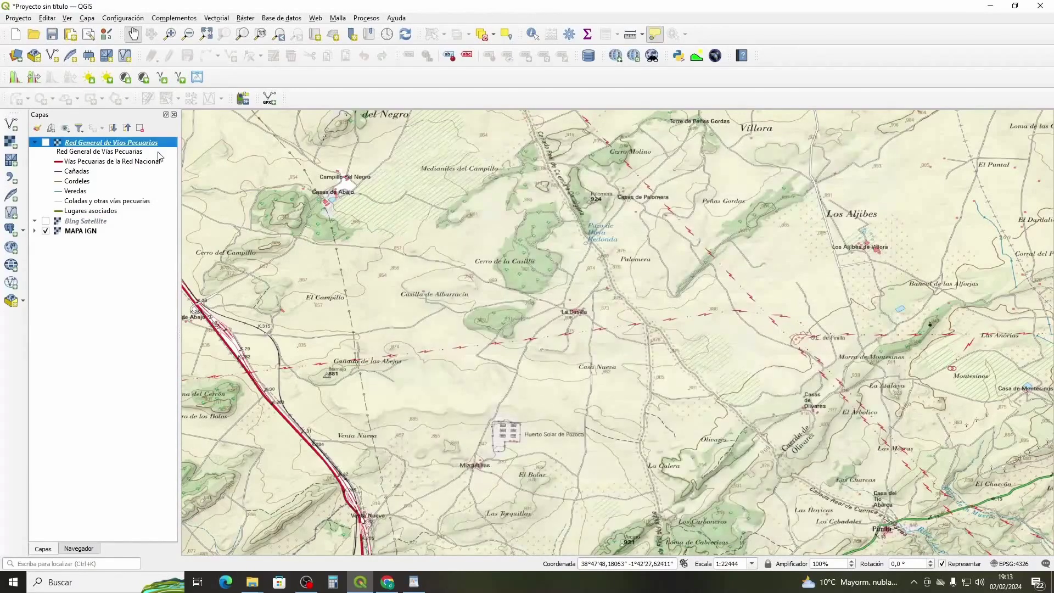
{"action": "left_click", "coordinate": [46, 144]}
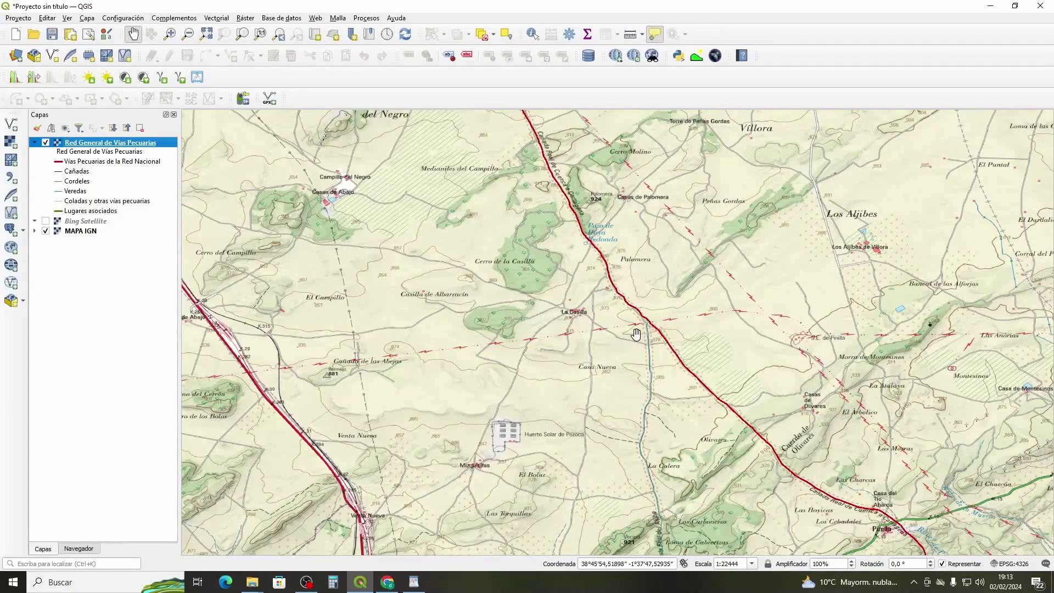
- Hide the MAPA IGN layer and show Bing Satellite beneath the livestock routes
{"action": "scroll", "coordinate": [633, 331], "scroll_direction": "down", "scroll_amount": 2}
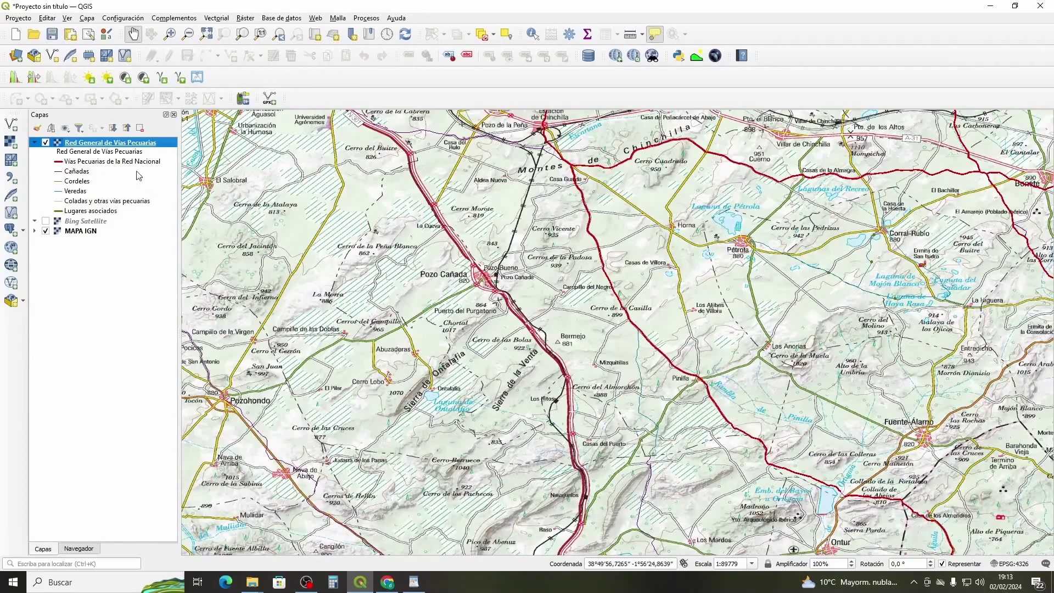
{"action": "left_click", "coordinate": [46, 230]}
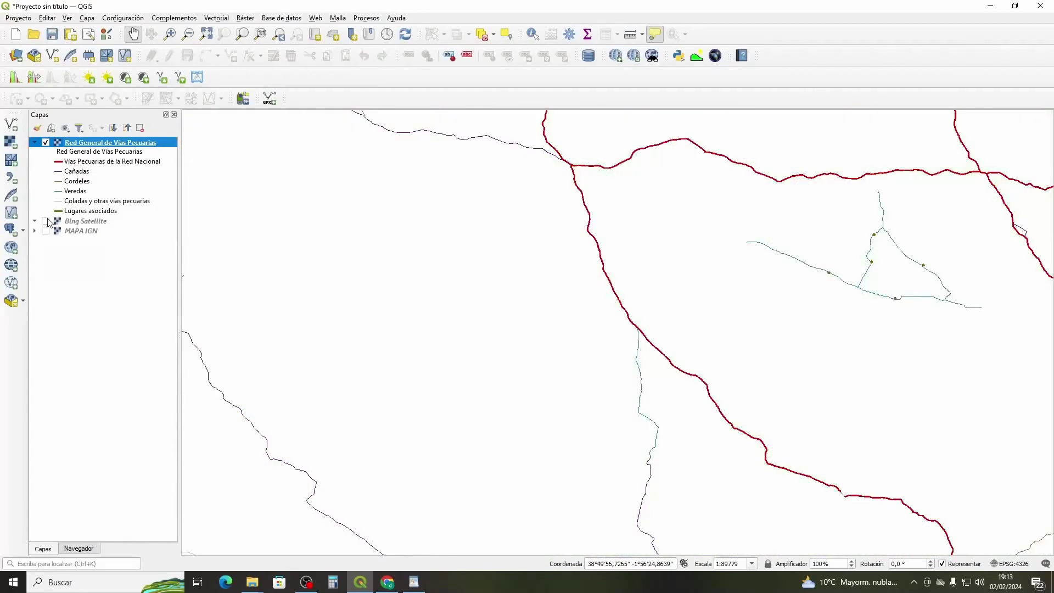
{"action": "left_click", "coordinate": [45, 221]}
- Examine the national livestock routes over the satellite imagery, narrowing to the fork west of the elongated reservoir at about 1:88000
{"action": "scroll", "coordinate": [760, 345], "scroll_direction": "down", "scroll_amount": 4}
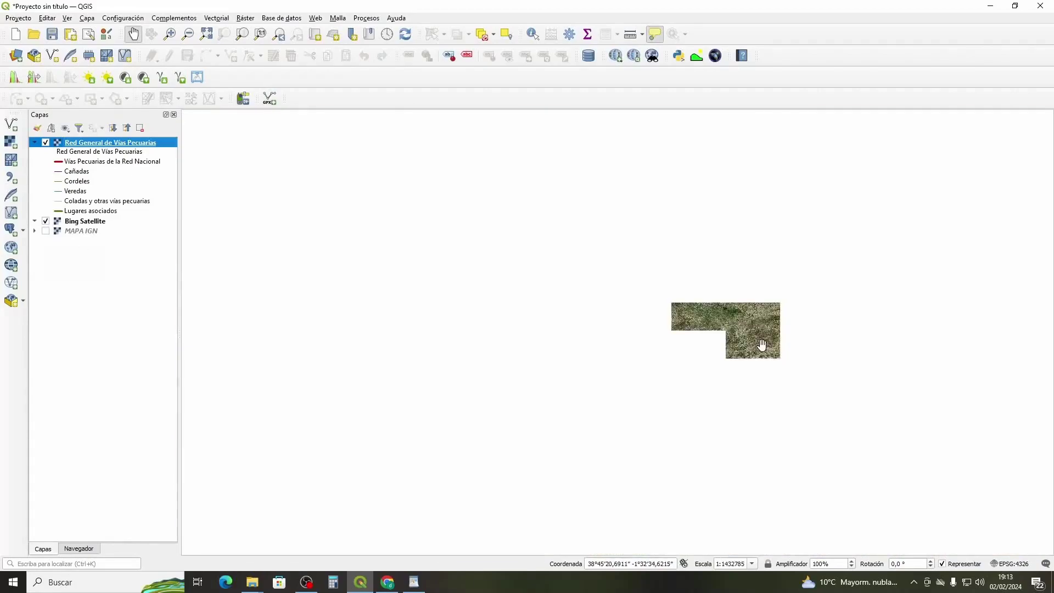
{"action": "scroll", "coordinate": [705, 321], "scroll_direction": "up", "scroll_amount": 2}
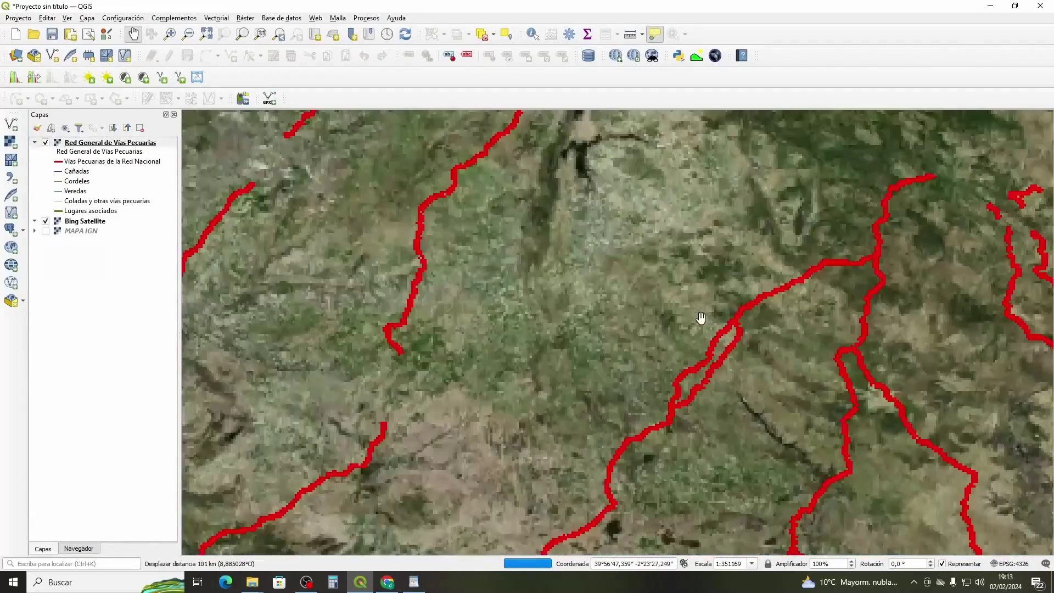
{"action": "scroll", "coordinate": [701, 322], "scroll_direction": "up", "scroll_amount": 1}
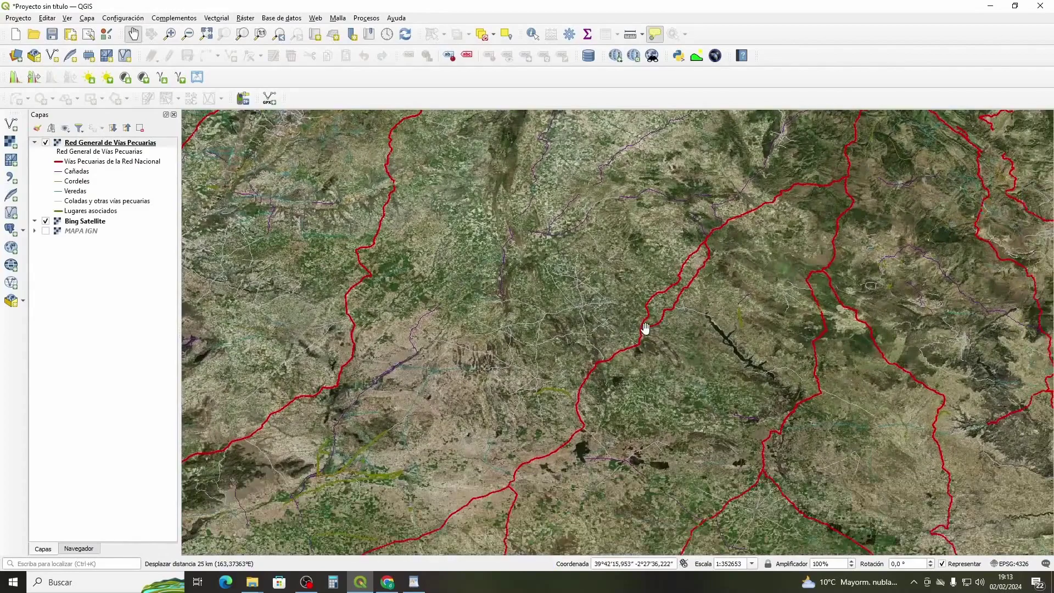
{"action": "scroll", "coordinate": [646, 329], "scroll_direction": "up", "scroll_amount": 1}
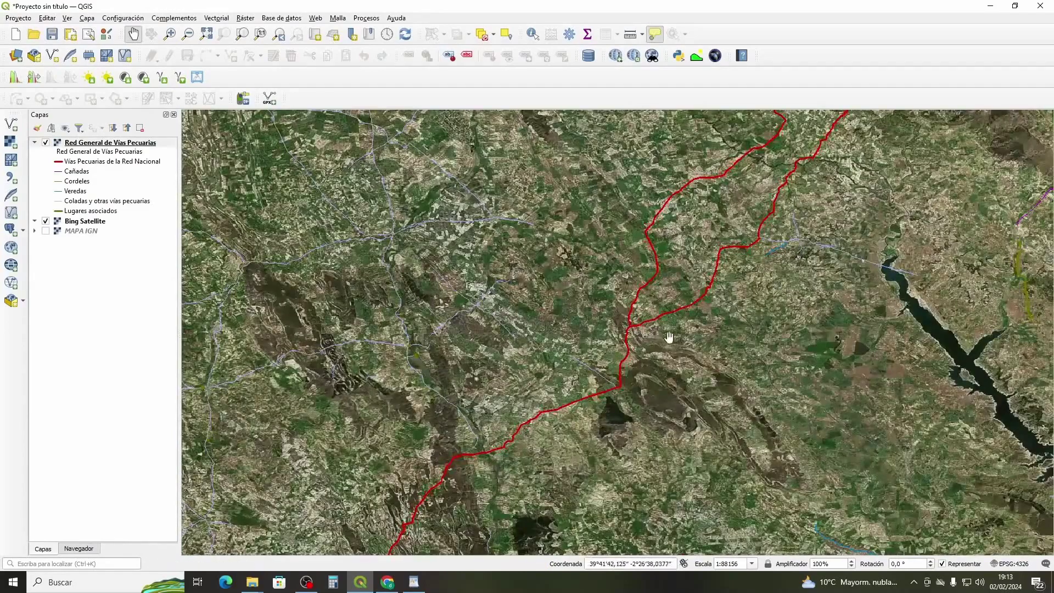
{"action": "scroll", "coordinate": [697, 328], "scroll_direction": "down", "scroll_amount": 2}
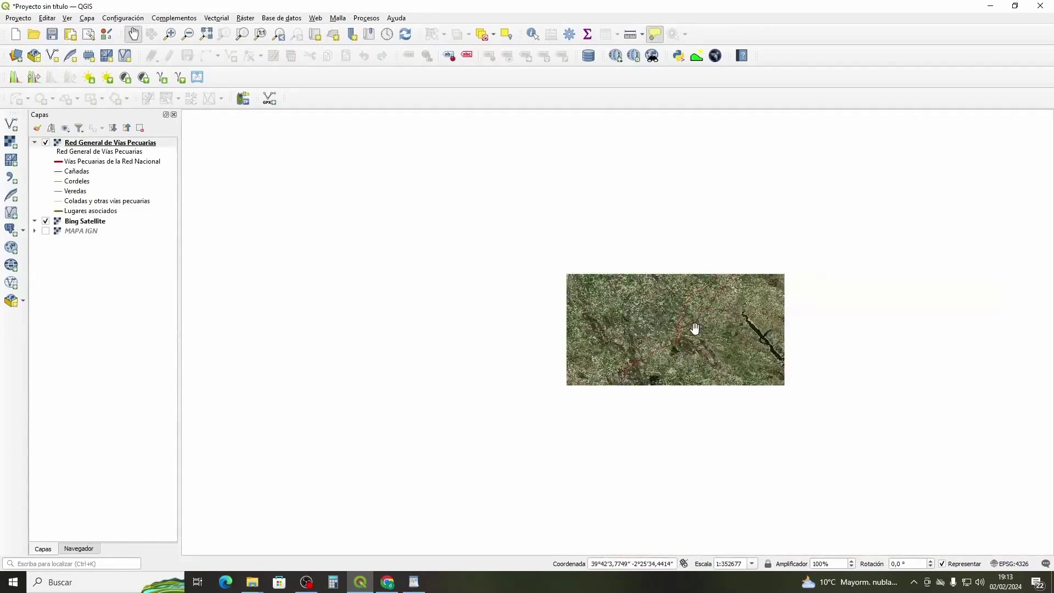
{"action": "scroll", "coordinate": [674, 344], "scroll_direction": "up", "scroll_amount": 2}
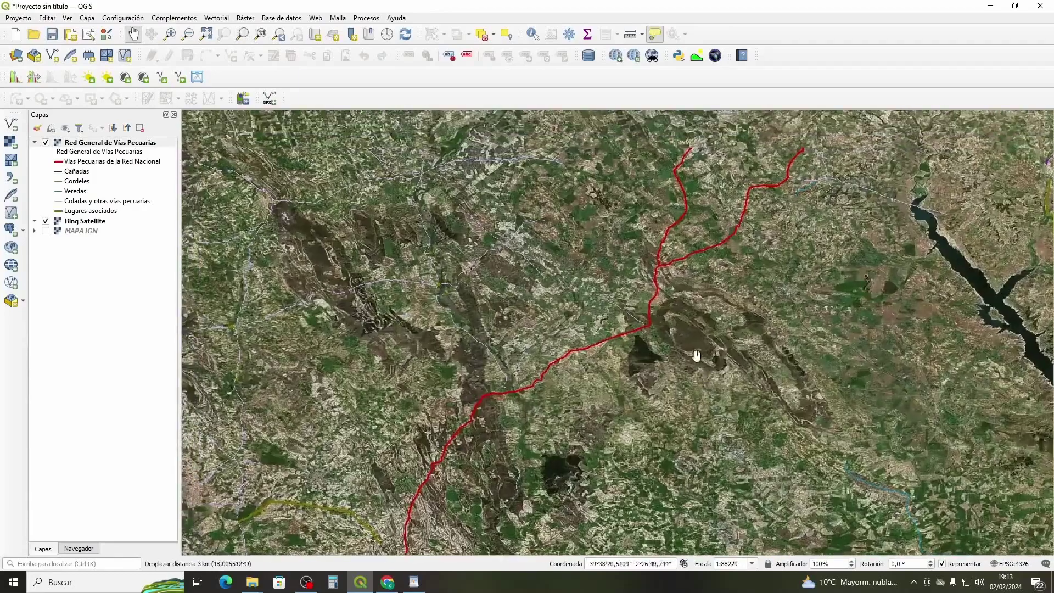
- Follow the red livestock route northward over the satellite imagery to its fork at about 1:5500
{"action": "scroll", "coordinate": [685, 277], "scroll_direction": "up", "scroll_amount": 2}
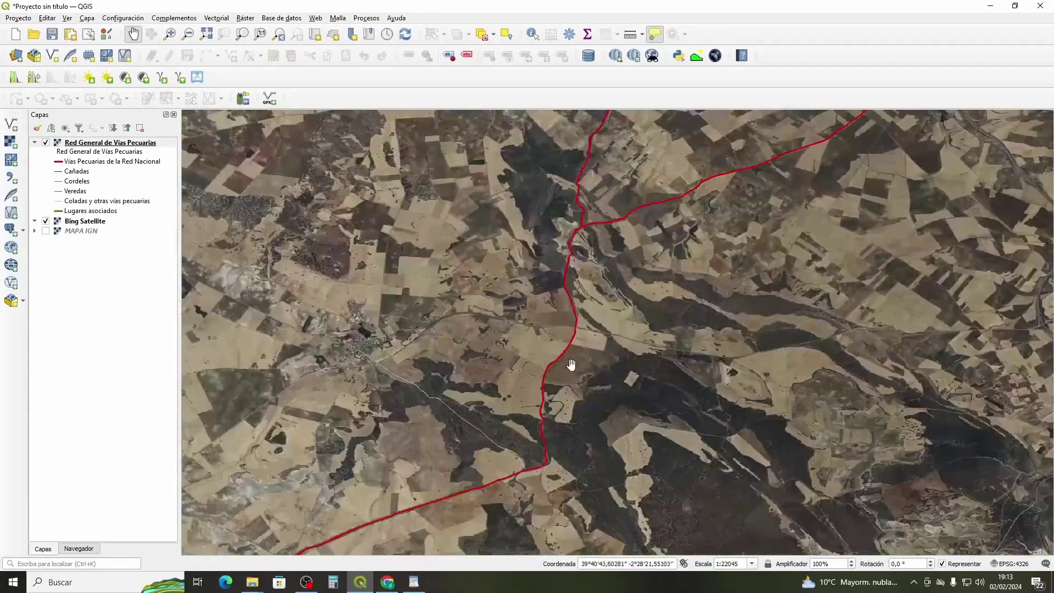
{"action": "scroll", "coordinate": [582, 364], "scroll_direction": "up", "scroll_amount": 2}
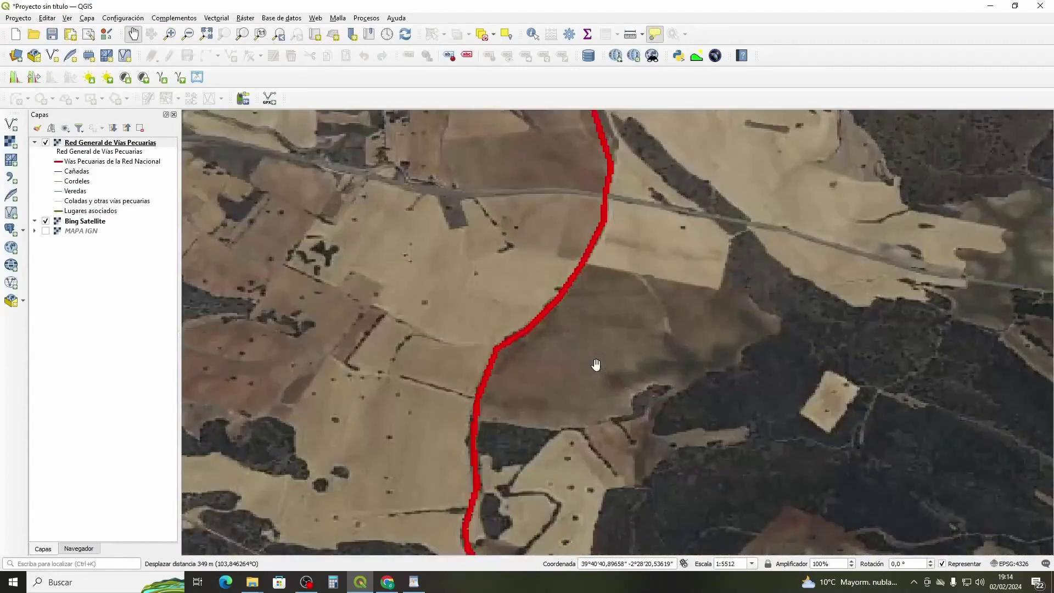
{"action": "left_click_drag", "start_coordinate": [579, 363], "coordinate": [600, 511]}
{"action": "left_click_drag", "start_coordinate": [648, 341], "coordinate": [654, 404]}
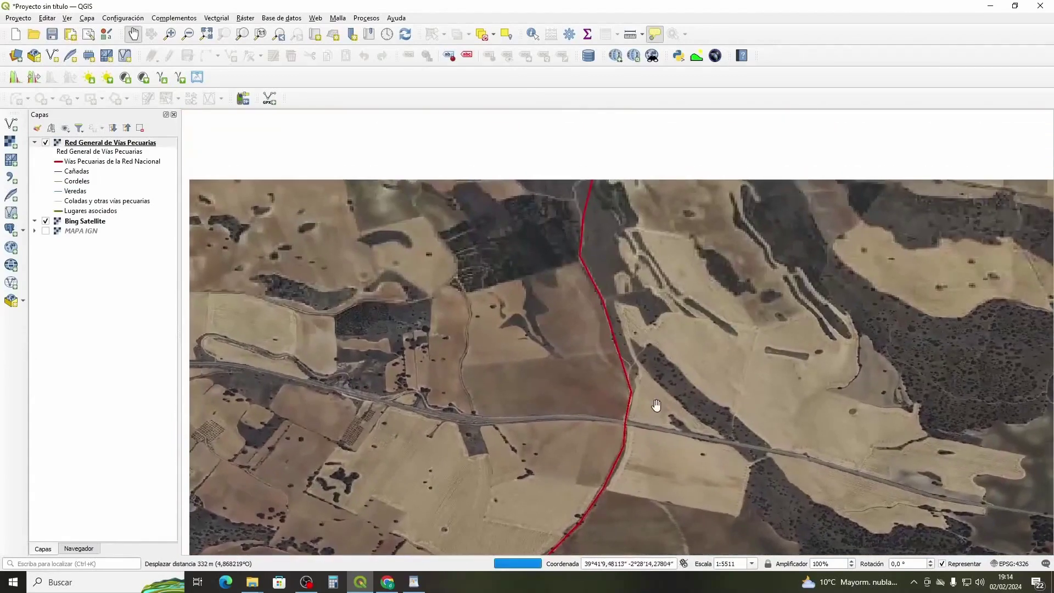
{"action": "left_click_drag", "start_coordinate": [601, 253], "coordinate": [618, 372]}
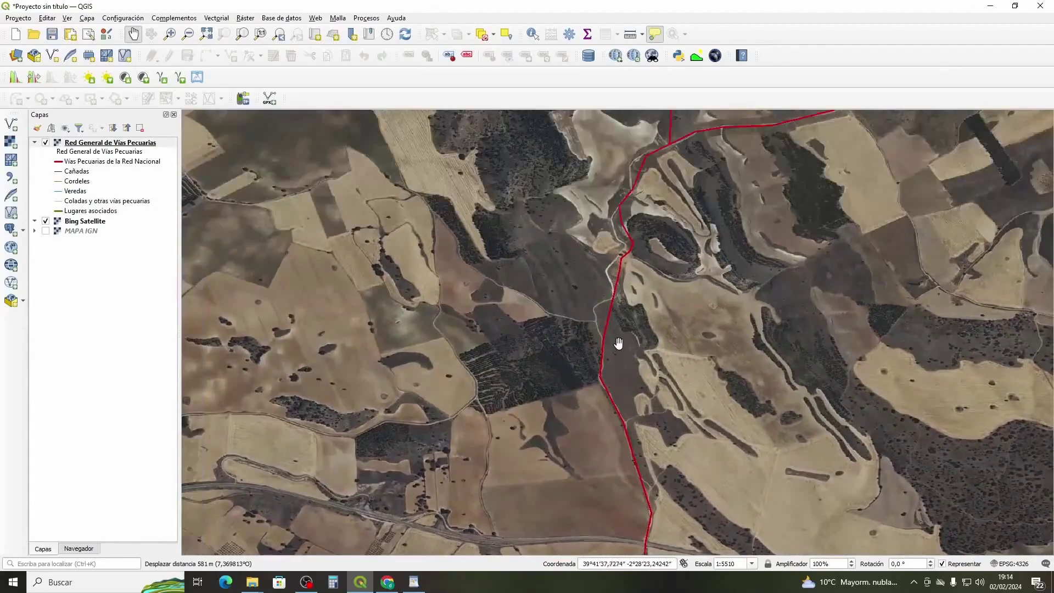
{"action": "left_click_drag", "start_coordinate": [634, 287], "coordinate": [609, 404]}
{"action": "left_click_drag", "start_coordinate": [676, 268], "coordinate": [666, 353]}
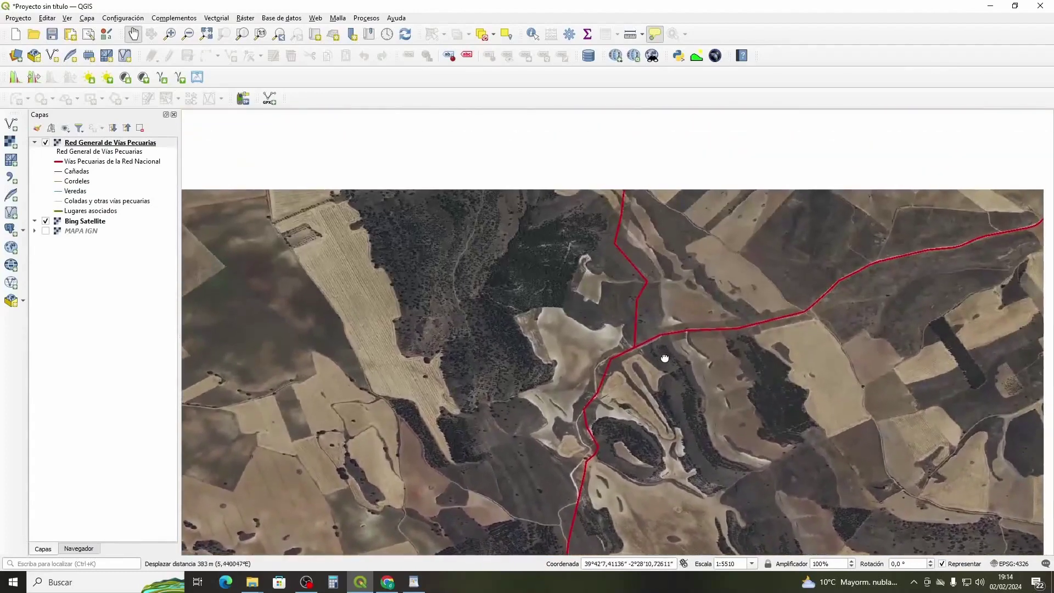
- Follow the red livestock route northward from its fork over the satellite imagery at about 1:1400, comparing it with the dirt tracks
{"action": "scroll", "coordinate": [647, 353], "scroll_direction": "up", "scroll_amount": 2}
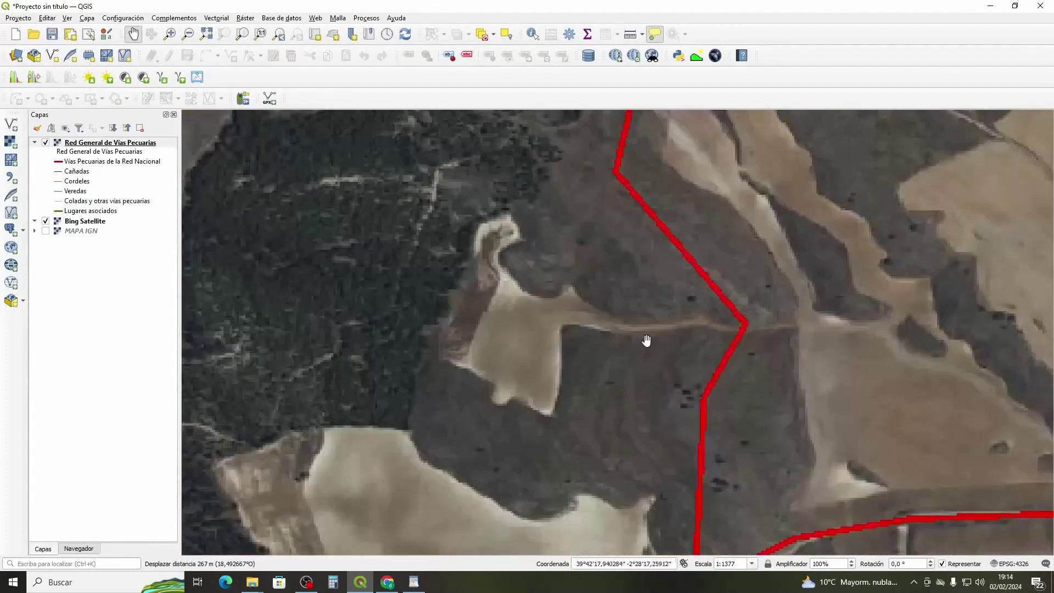
{"action": "left_click_drag", "start_coordinate": [717, 414], "coordinate": [707, 293]}
{"action": "left_click_drag", "start_coordinate": [686, 400], "coordinate": [680, 284]}
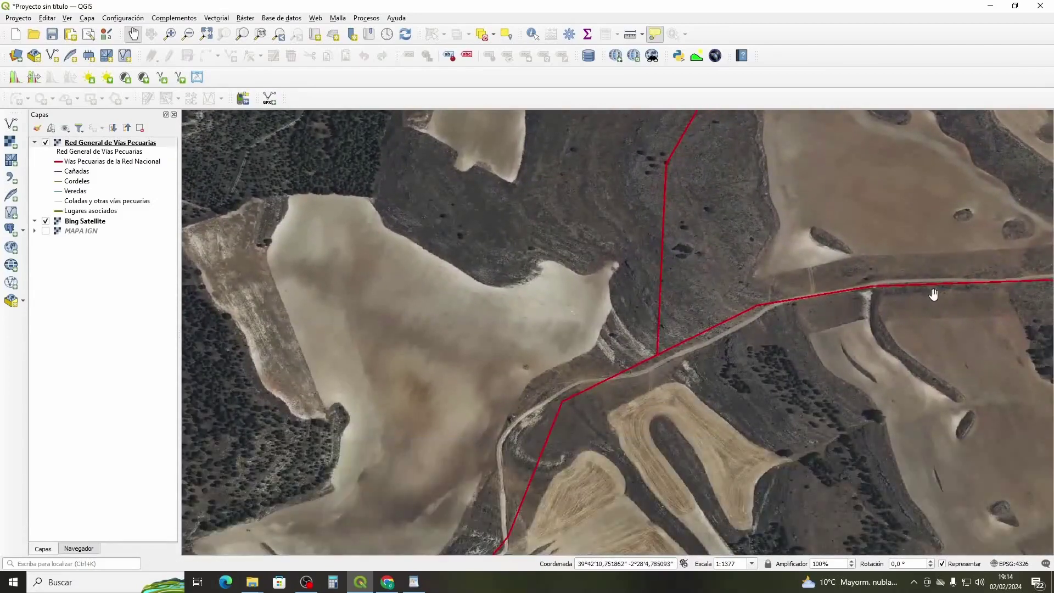
{"action": "left_click_drag", "start_coordinate": [666, 348], "coordinate": [673, 365]}
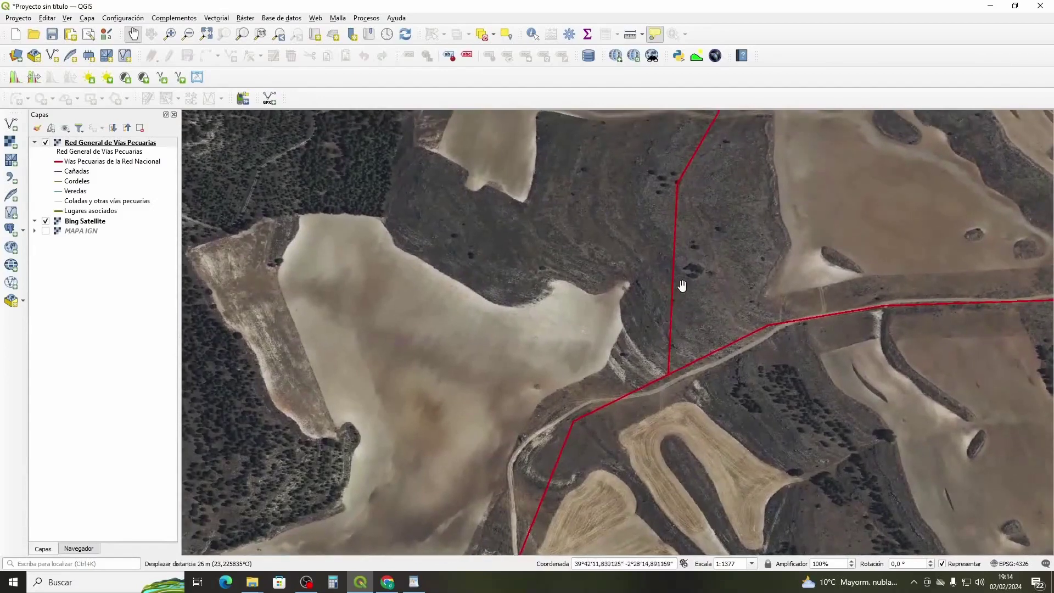
{"action": "left_click_drag", "start_coordinate": [680, 290], "coordinate": [677, 434]}
{"action": "left_click_drag", "start_coordinate": [712, 256], "coordinate": [739, 396]}
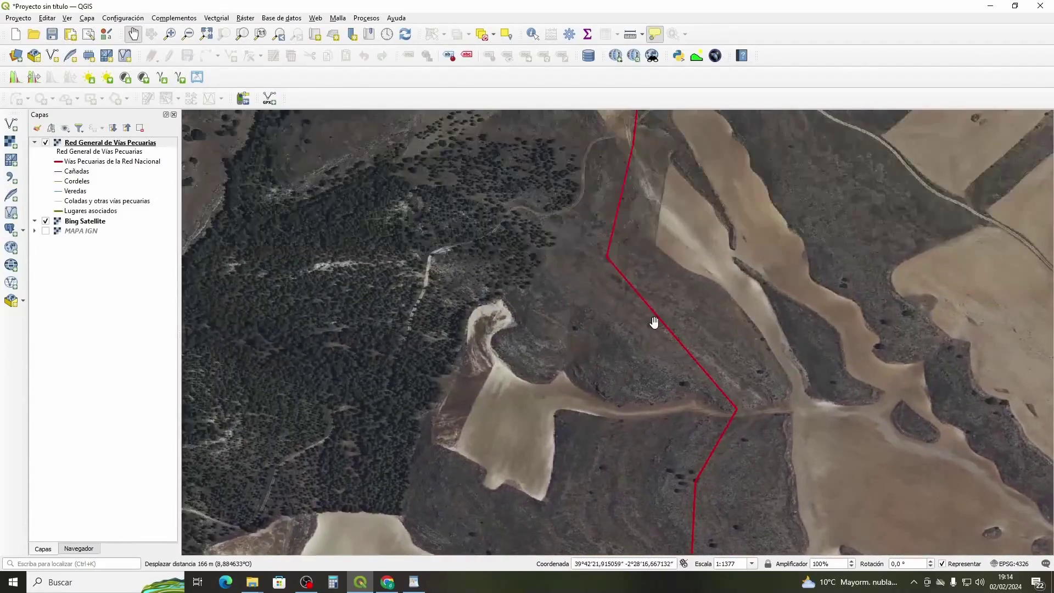
{"action": "left_click_drag", "start_coordinate": [627, 179], "coordinate": [612, 324]}
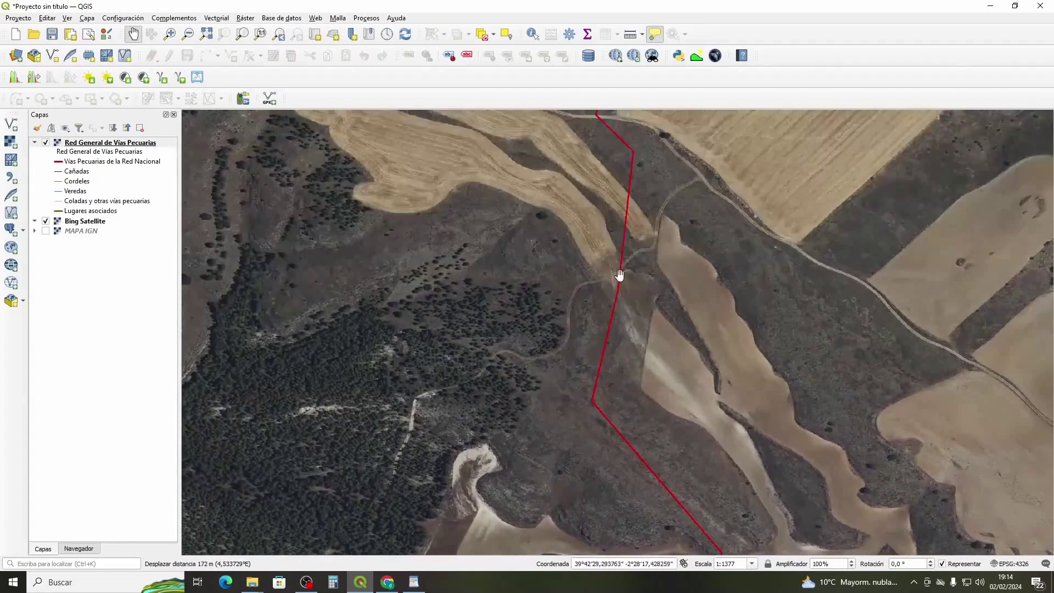
{"action": "left_click_drag", "start_coordinate": [630, 201], "coordinate": [640, 305]}
{"action": "left_click_drag", "start_coordinate": [645, 182], "coordinate": [598, 313]}
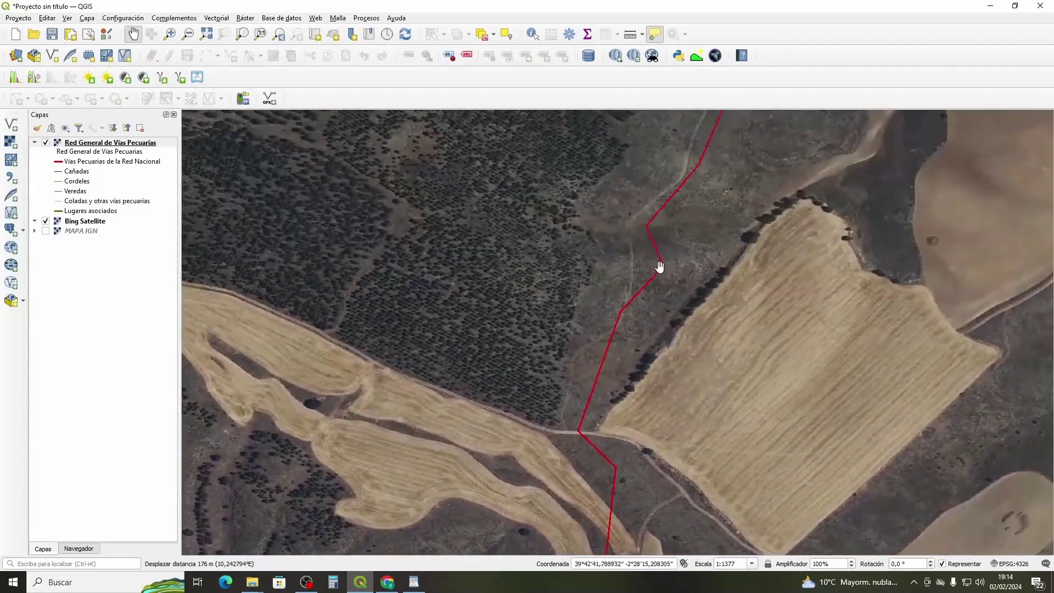
{"action": "left_click_drag", "start_coordinate": [707, 191], "coordinate": [658, 292]}
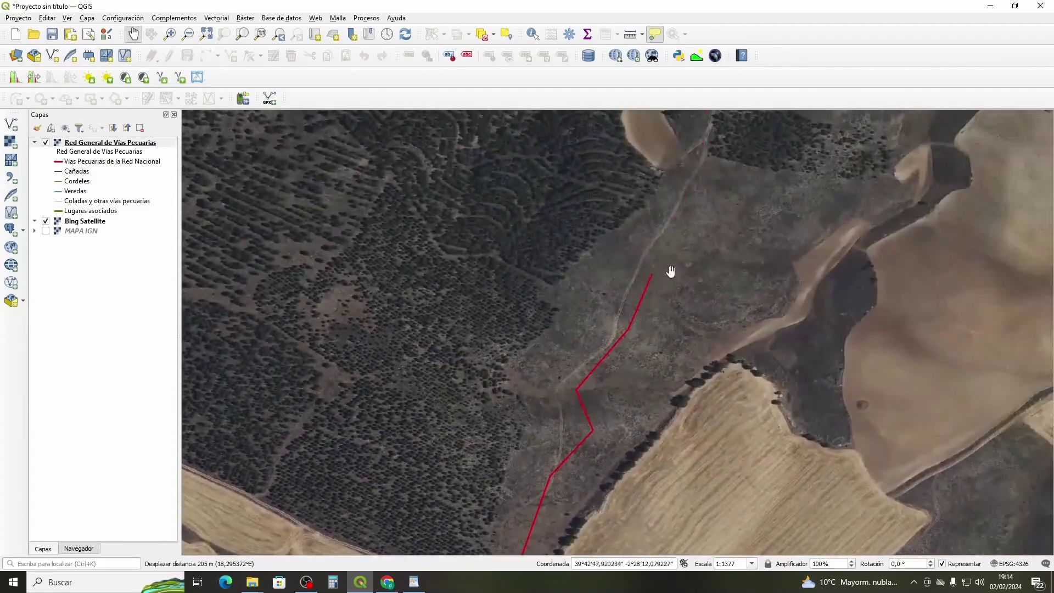
{"action": "left_click_drag", "start_coordinate": [708, 163], "coordinate": [660, 331]}
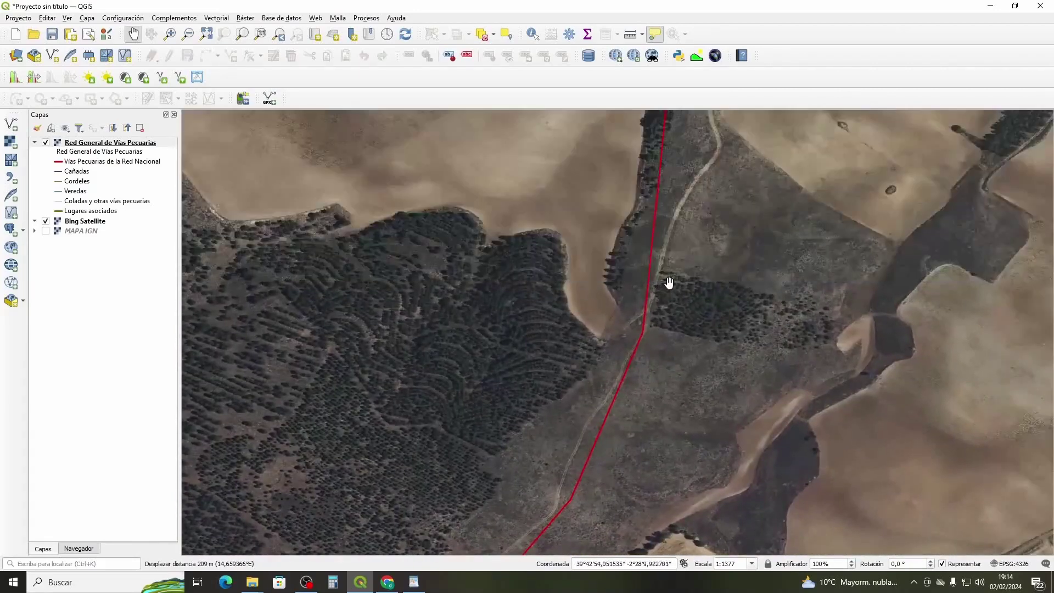
- Examine the route fork and the adjoining dirt track over the satellite imagery in close detail, down to about 1:344
{"action": "scroll", "coordinate": [667, 283], "scroll_direction": "down", "scroll_amount": 2}
{"action": "mouse_move", "coordinate": [679, 287]}
{"action": "left_mouse_down"}
{"action": "mouse_move", "coordinate": [686, 341]}
{"action": "mouse_move", "coordinate": [682, 301]}
{"action": "left_mouse_up"}
{"action": "scroll", "coordinate": [683, 301], "scroll_direction": "up", "scroll_amount": 2}
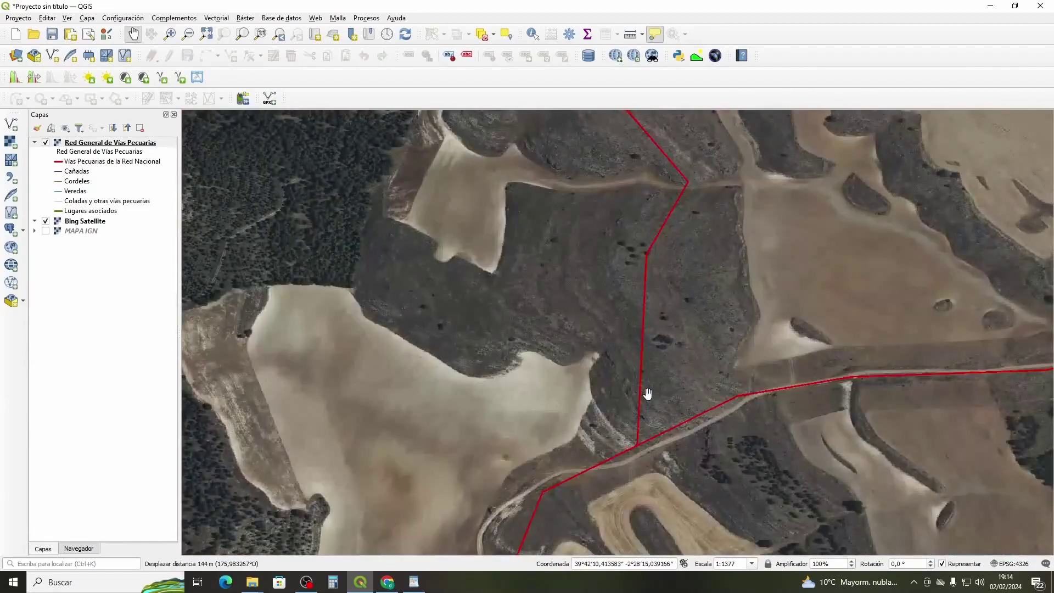
{"action": "scroll", "coordinate": [648, 391], "scroll_direction": "up", "scroll_amount": 1}
{"action": "scroll", "coordinate": [651, 397], "scroll_direction": "up", "scroll_amount": 1}
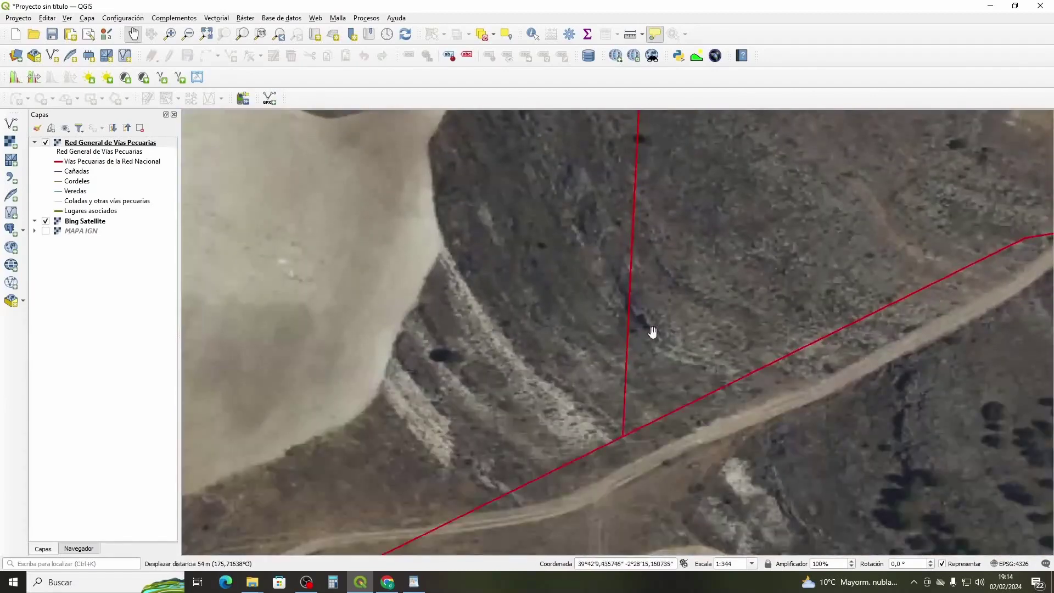
{"action": "scroll", "coordinate": [640, 331], "scroll_direction": "down", "scroll_amount": 2}
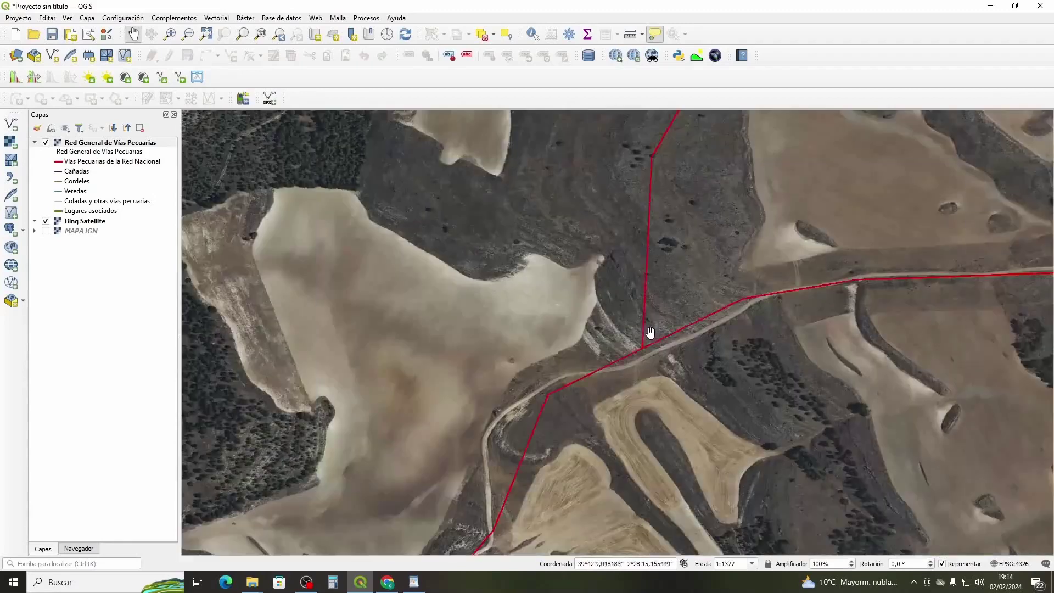
{"action": "left_click_drag", "start_coordinate": [675, 305], "coordinate": [678, 360]}
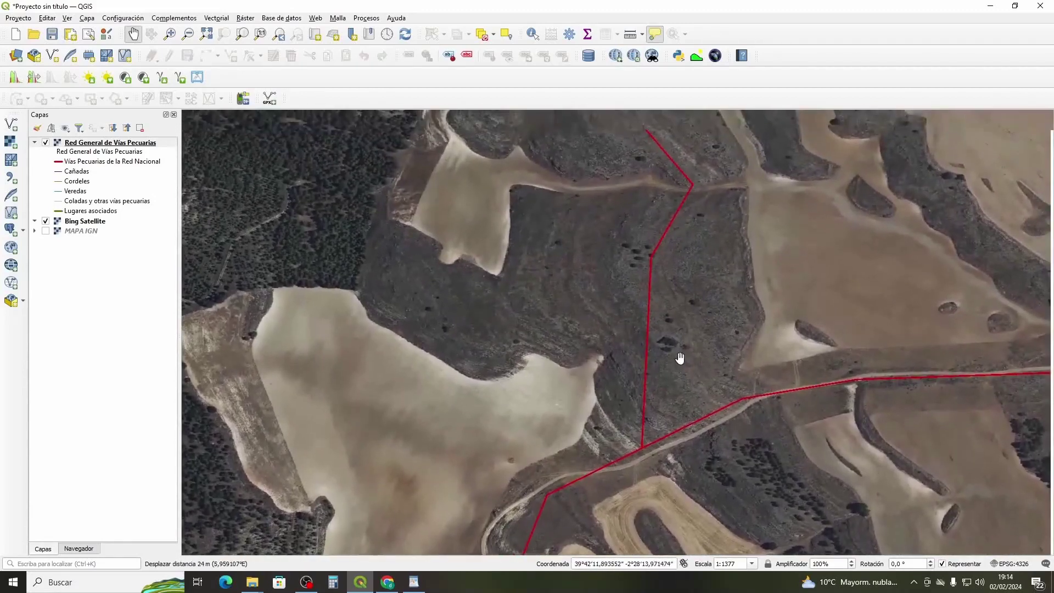
- Compare the route fork with the MAPA IGN basemap by hiding Bing Satellite, and restore the satellite imagery
{"action": "left_click", "coordinate": [46, 231]}
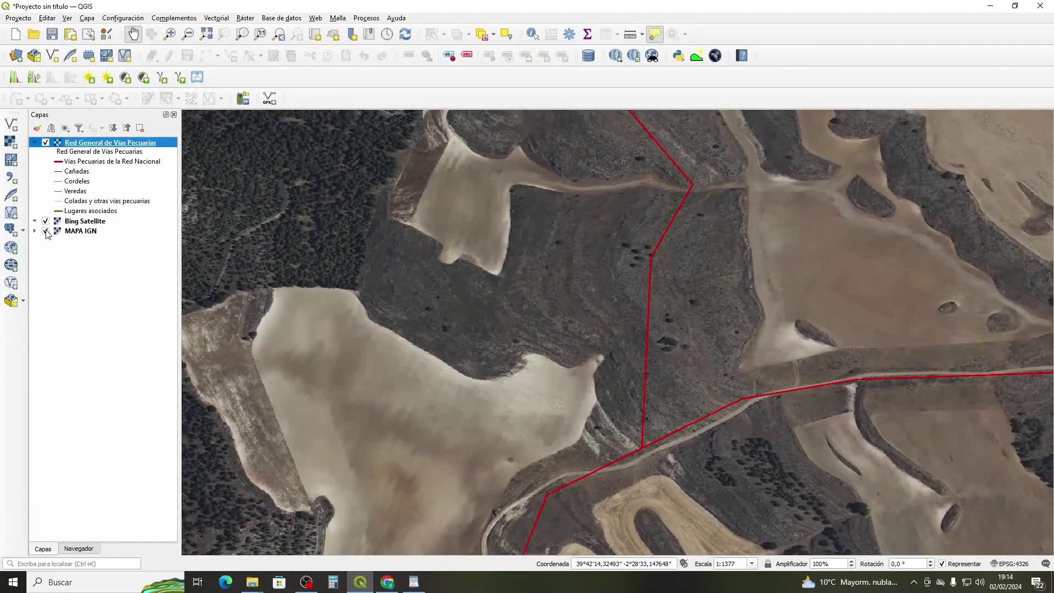
{"action": "left_click", "coordinate": [46, 221]}
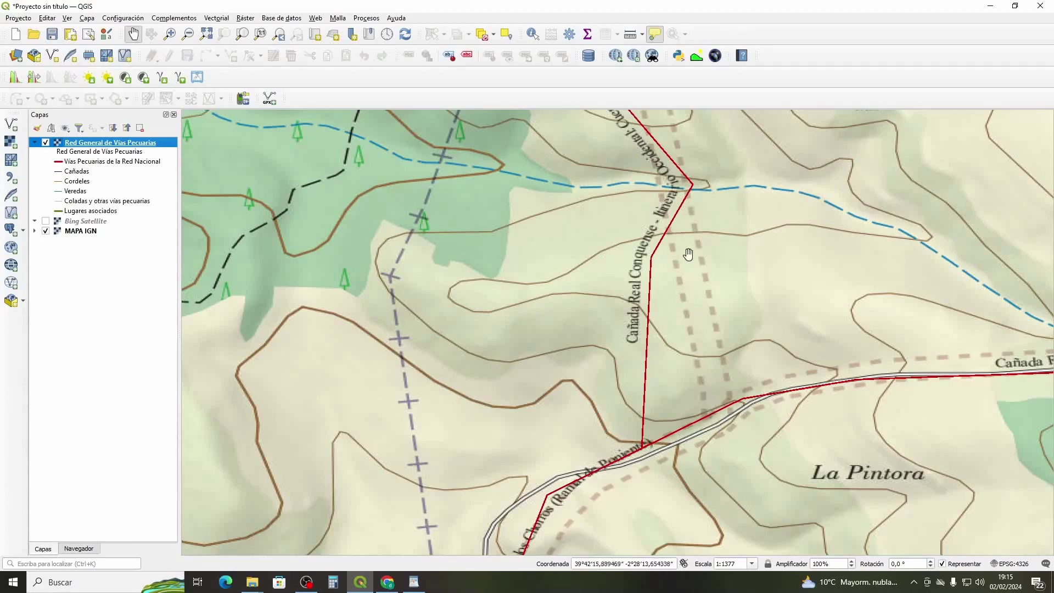
{"action": "left_click", "coordinate": [46, 222]}
- Examine how the forked routes connect to the national livestock network over the satellite imagery, out to about 1:1400000
{"action": "scroll", "coordinate": [482, 314], "scroll_direction": "down", "scroll_amount": 4}
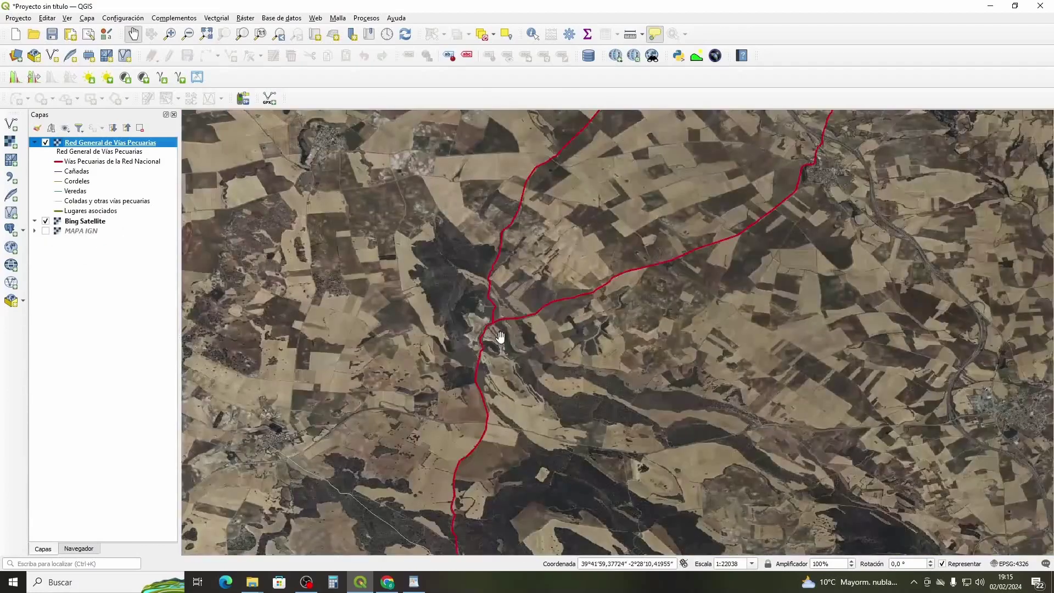
{"action": "left_click_drag", "start_coordinate": [560, 367], "coordinate": [620, 400]}
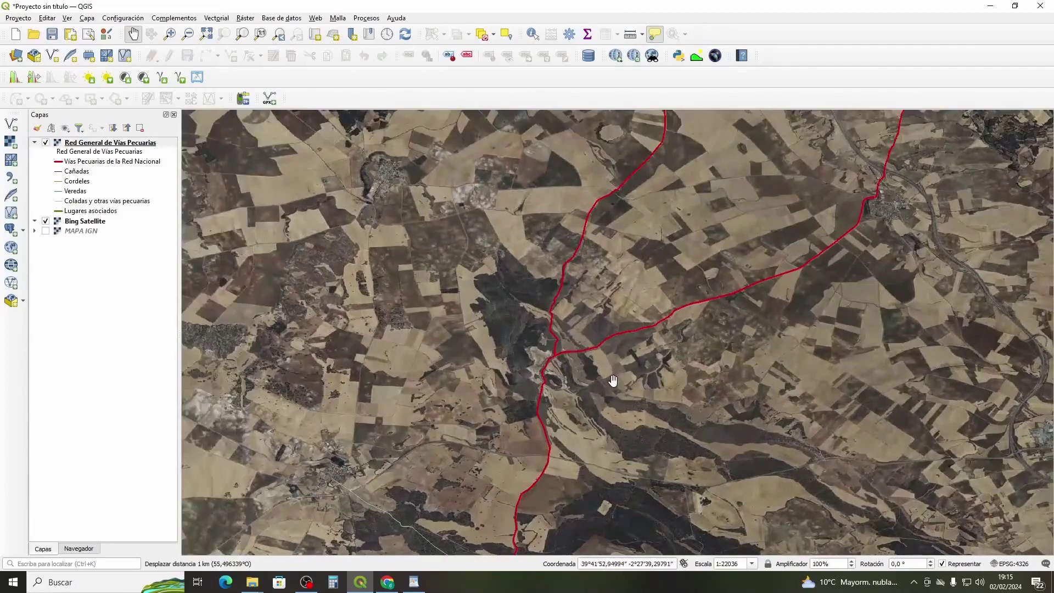
{"action": "scroll", "coordinate": [648, 354], "scroll_direction": "down", "scroll_amount": 2}
{"action": "left_click_drag", "start_coordinate": [654, 354], "coordinate": [663, 400]}
{"action": "scroll", "coordinate": [696, 353], "scroll_direction": "down", "scroll_amount": 2}
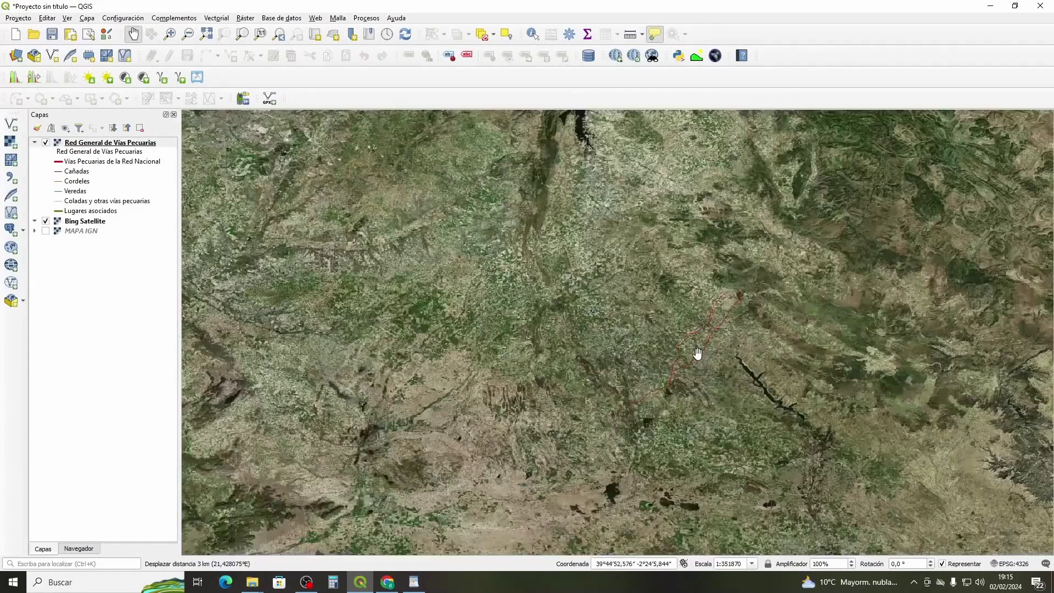
{"action": "left_click_drag", "start_coordinate": [710, 372], "coordinate": [661, 400]}
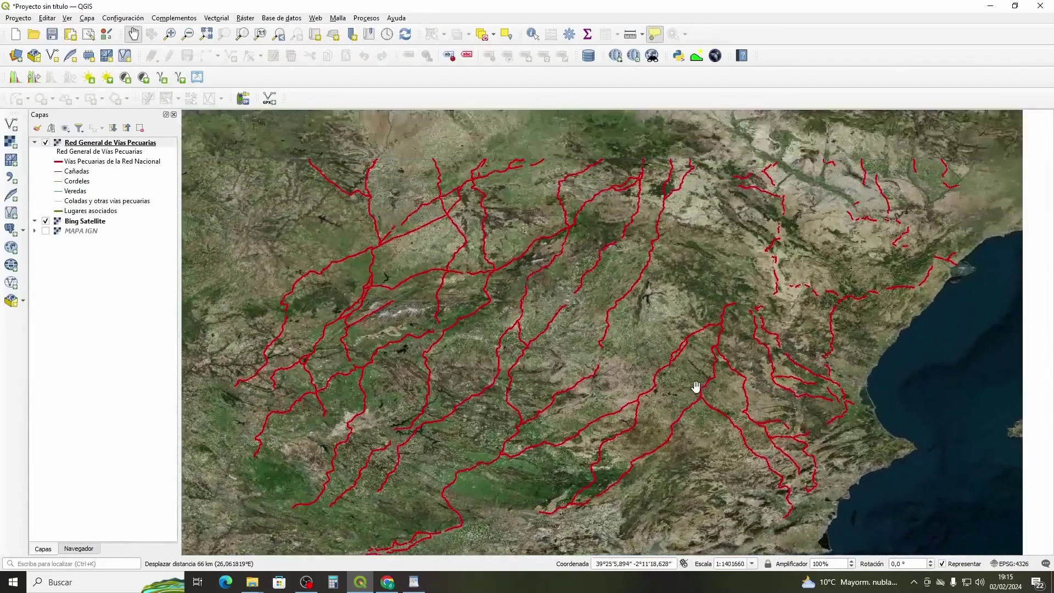
- Examine the national routes around the elongated reservoir at about 1:350000 and across the southwestern peninsula over the satellite imagery
{"action": "left_click_drag", "start_coordinate": [696, 387], "coordinate": [623, 294]}
{"action": "scroll", "coordinate": [680, 373], "scroll_direction": "up", "scroll_amount": 2}
{"action": "left_click_drag", "start_coordinate": [657, 391], "coordinate": [606, 342]}
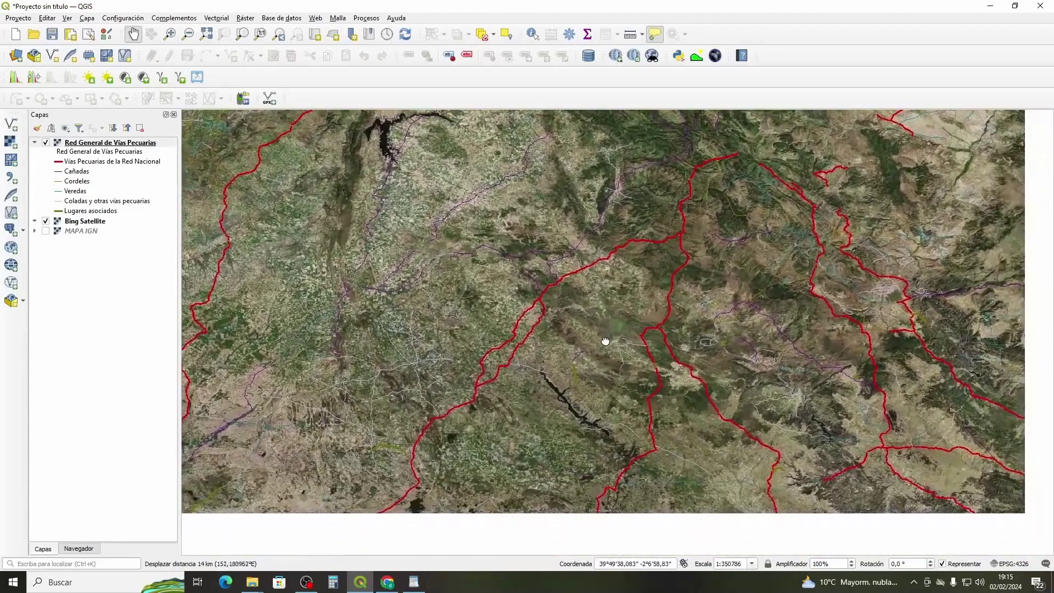
{"action": "scroll", "coordinate": [624, 369], "scroll_direction": "down", "scroll_amount": 2}
{"action": "left_click_drag", "start_coordinate": [624, 382], "coordinate": [708, 379]}
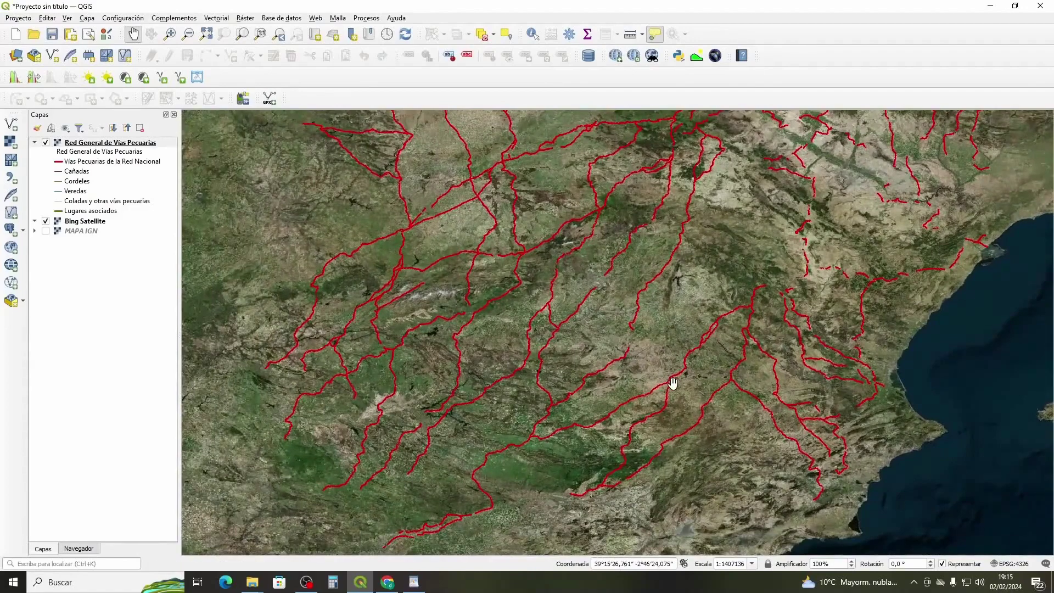
{"action": "left_click_drag", "start_coordinate": [658, 390], "coordinate": [708, 382]}
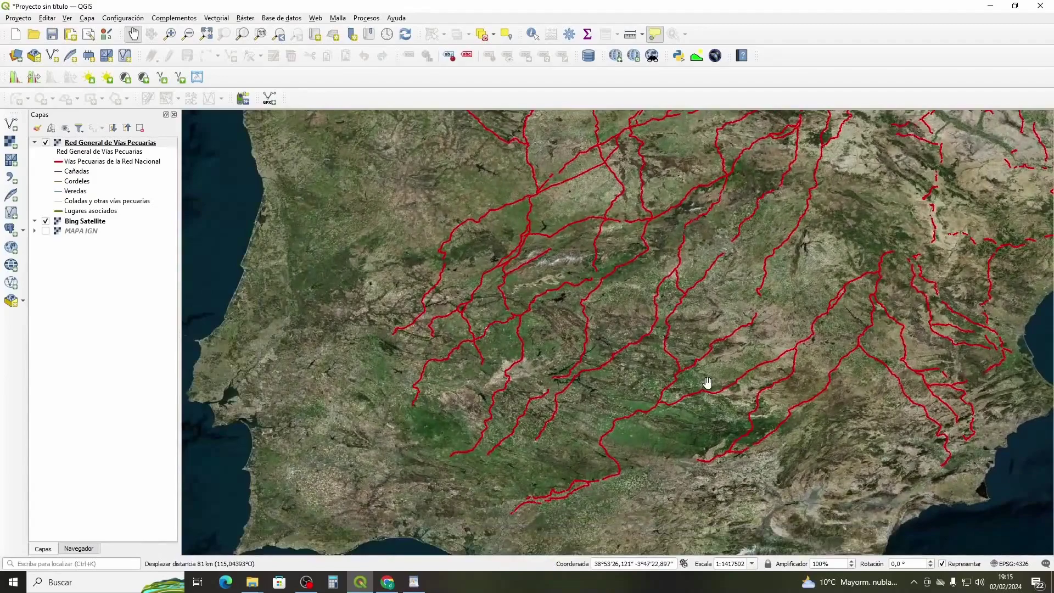
- Show MAPA IGN instead of Bing Satellite for the area southeast of Villanueva de Córdoba at about 1:90000
{"action": "scroll", "coordinate": [755, 430], "scroll_direction": "up", "scroll_amount": 2}
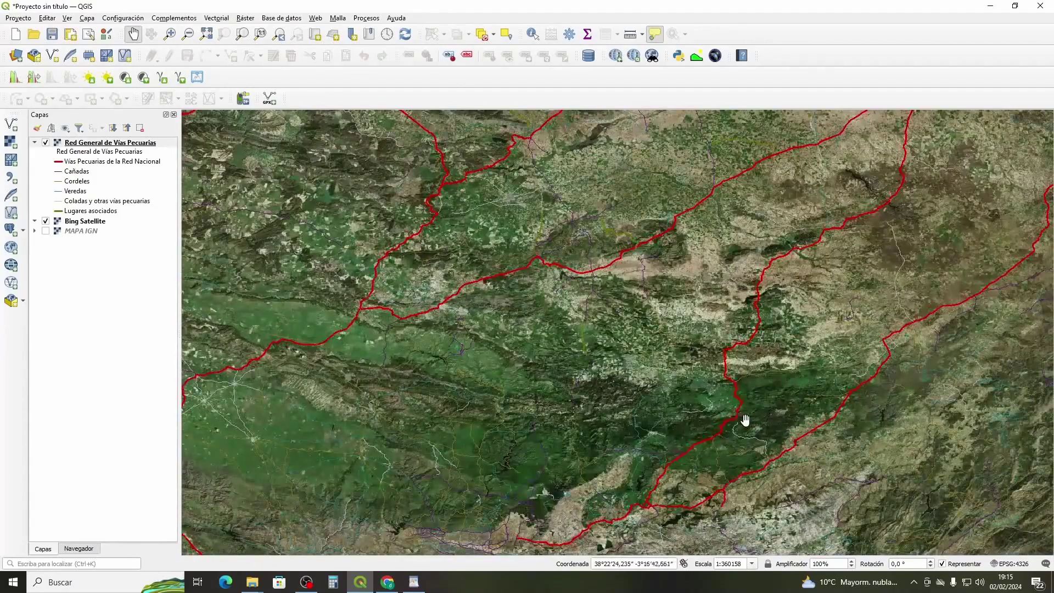
{"action": "left_click_drag", "start_coordinate": [545, 430], "coordinate": [669, 384]}
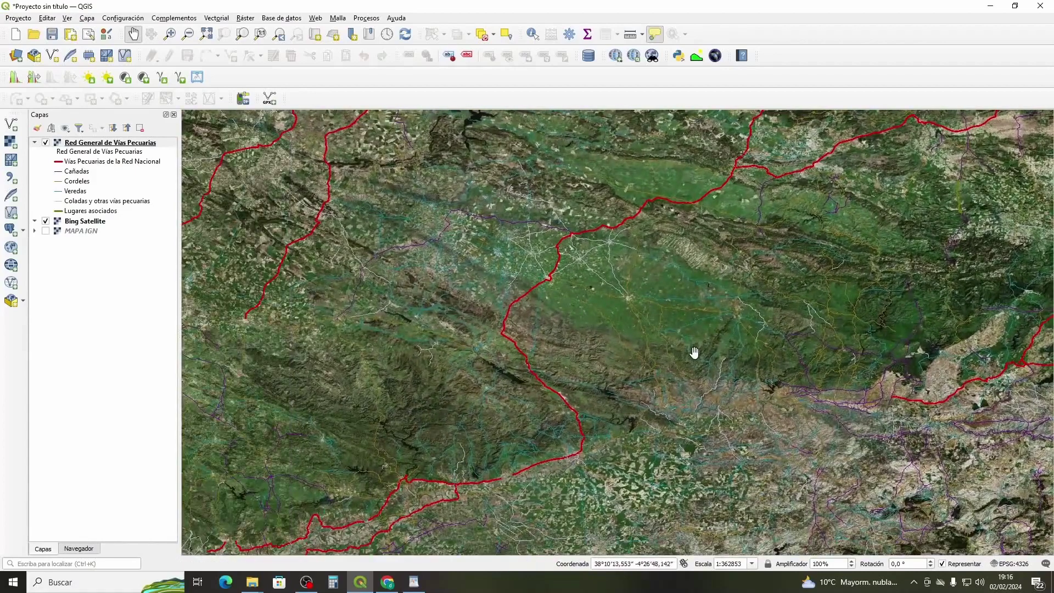
{"action": "scroll", "coordinate": [691, 352], "scroll_direction": "up", "scroll_amount": 2}
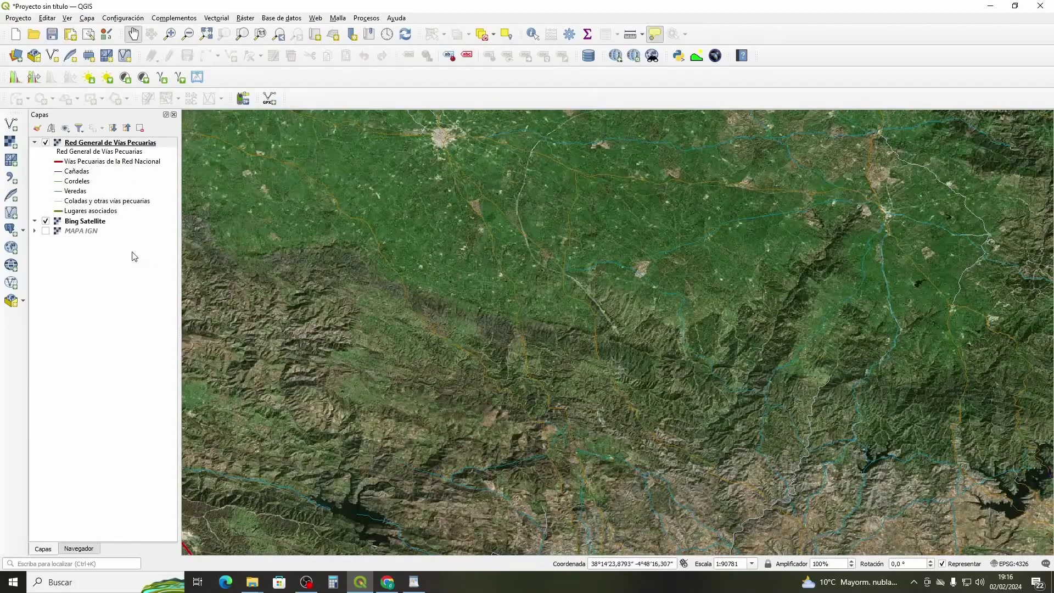
{"action": "left_click", "coordinate": [46, 231]}
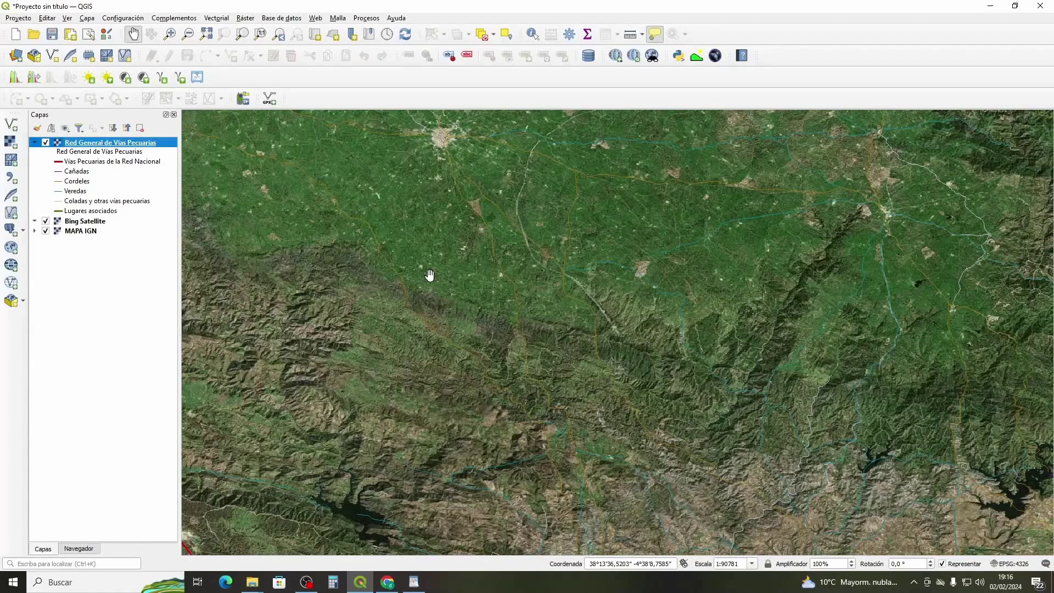
{"action": "left_click", "coordinate": [46, 221]}
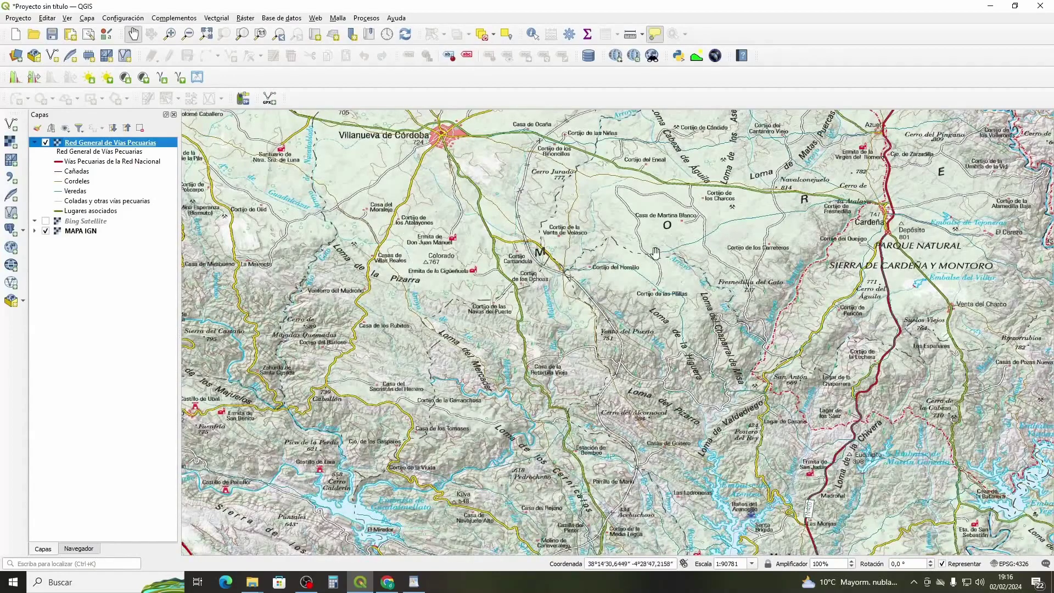
- Examine the livestock routes around Cortijo del Hornillo on the IGN map at about 1:5700 and the surrounding network at about 1:90000
{"action": "scroll", "coordinate": [622, 264], "scroll_direction": "up", "scroll_amount": 2}
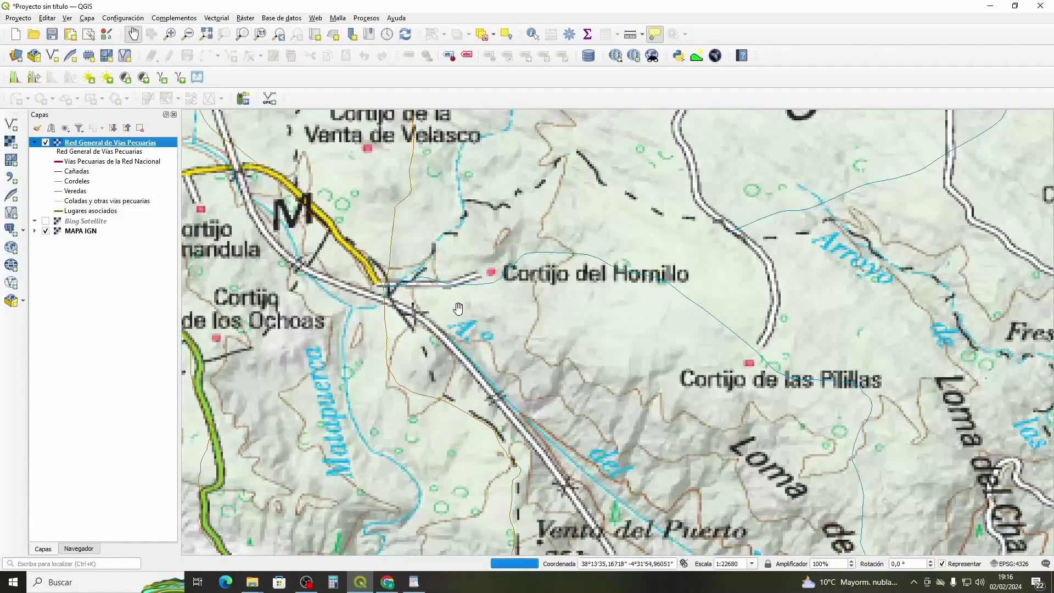
{"action": "left_click_drag", "start_coordinate": [455, 305], "coordinate": [531, 308]}
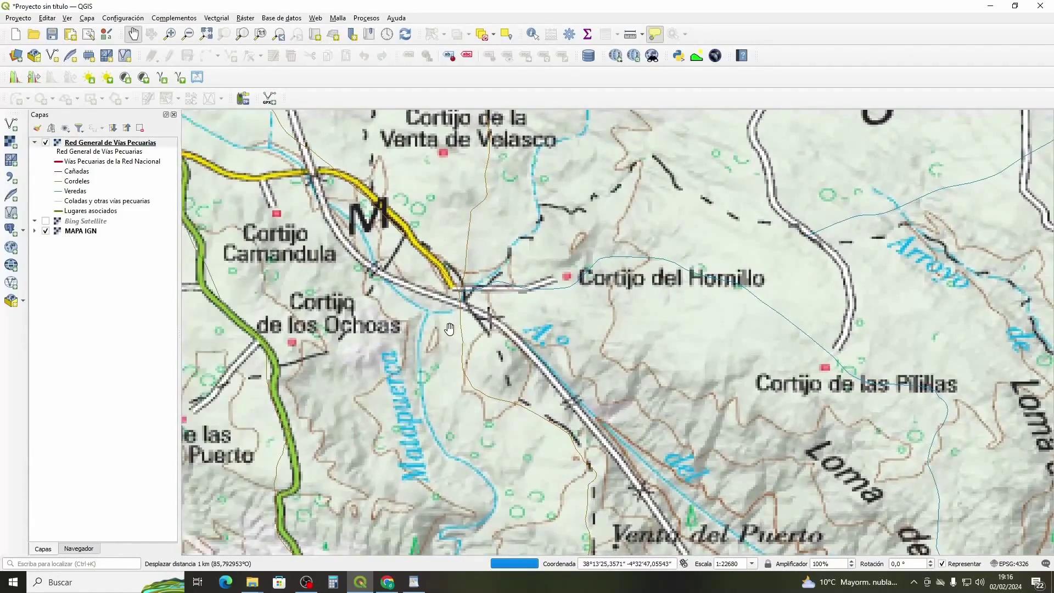
{"action": "scroll", "coordinate": [450, 328], "scroll_direction": "up", "scroll_amount": 2}
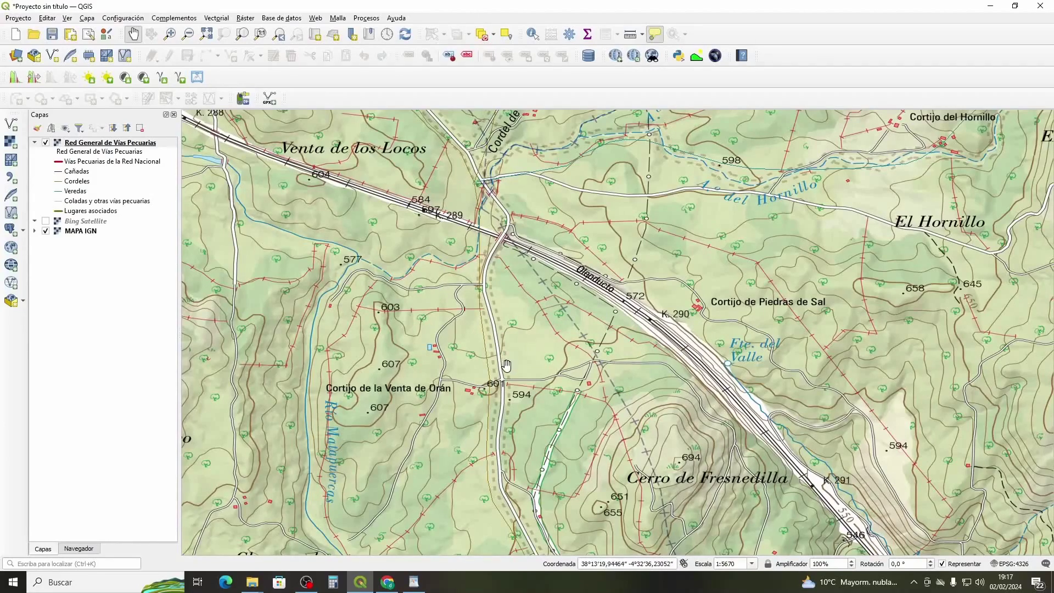
{"action": "scroll", "coordinate": [505, 364], "scroll_direction": "down", "scroll_amount": 2}
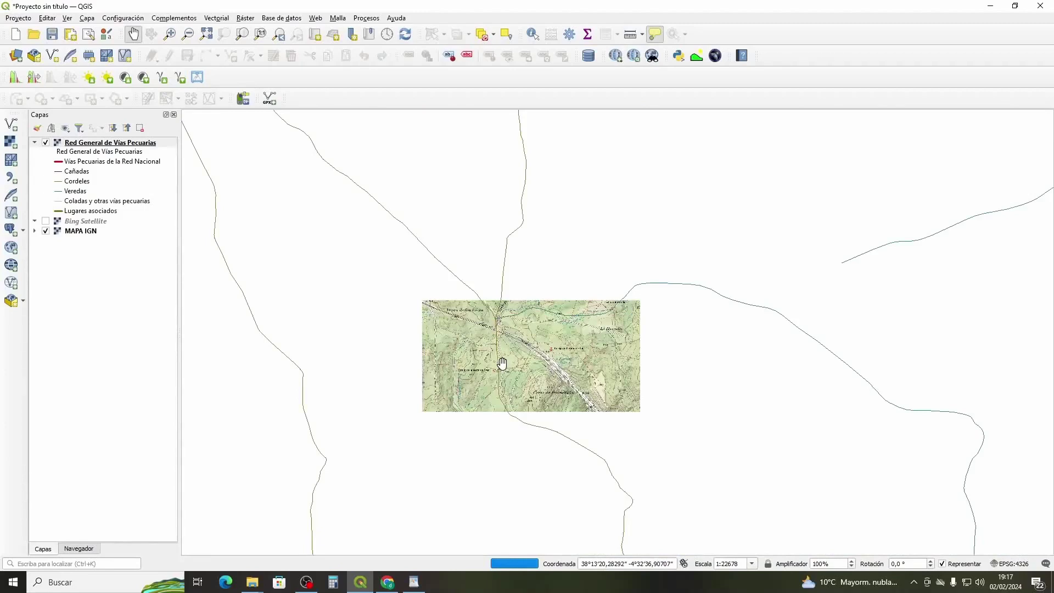
{"action": "scroll", "coordinate": [628, 328], "scroll_direction": "down", "scroll_amount": 2}
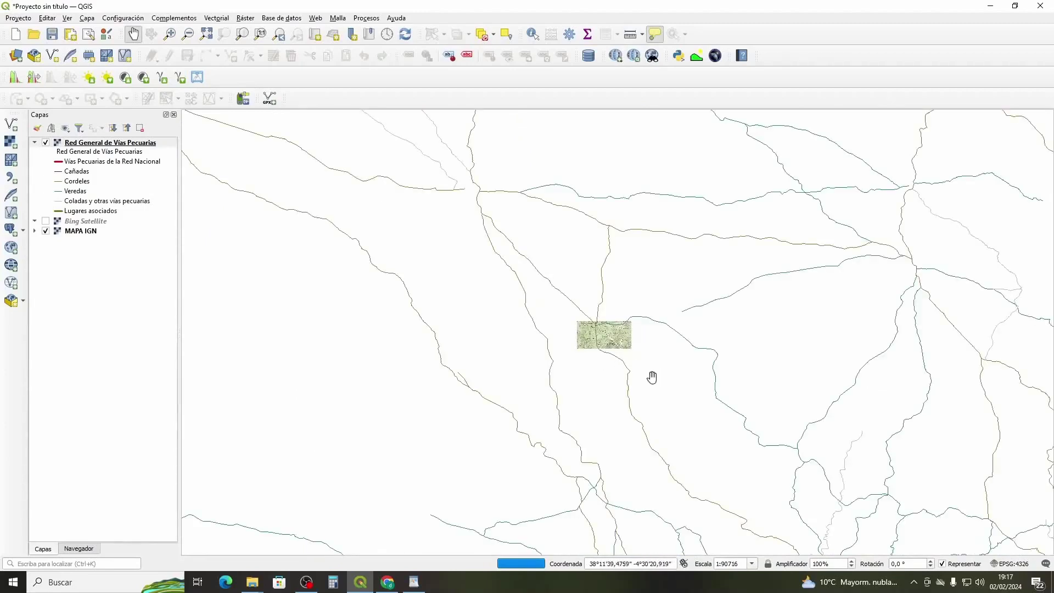
{"action": "left_click_drag", "start_coordinate": [653, 377], "coordinate": [583, 327]}
{"action": "left_click_drag", "start_coordinate": [665, 383], "coordinate": [635, 346]}
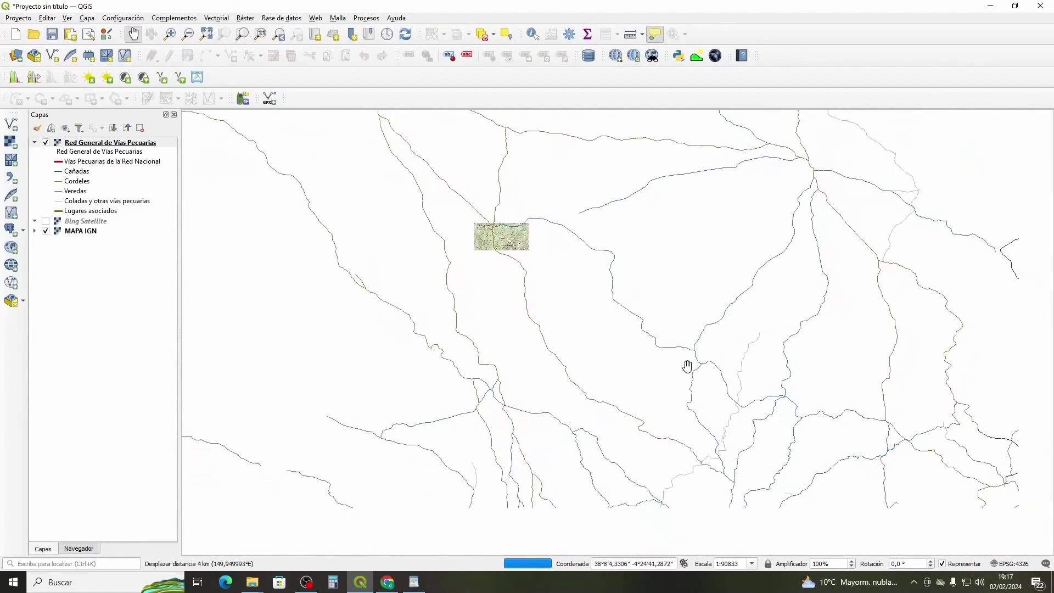